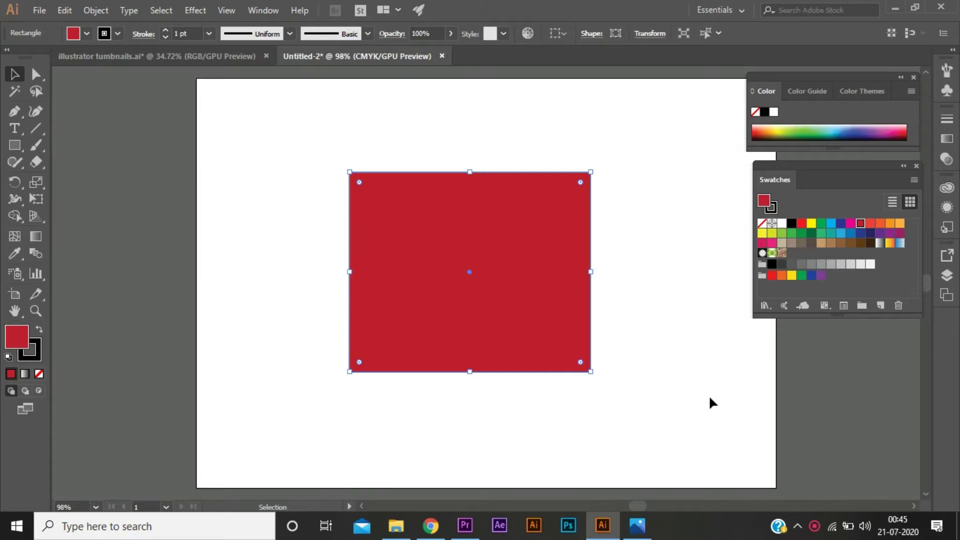
Step: Deselect the rectangle, then reselect the red rectangle
click(674, 338)
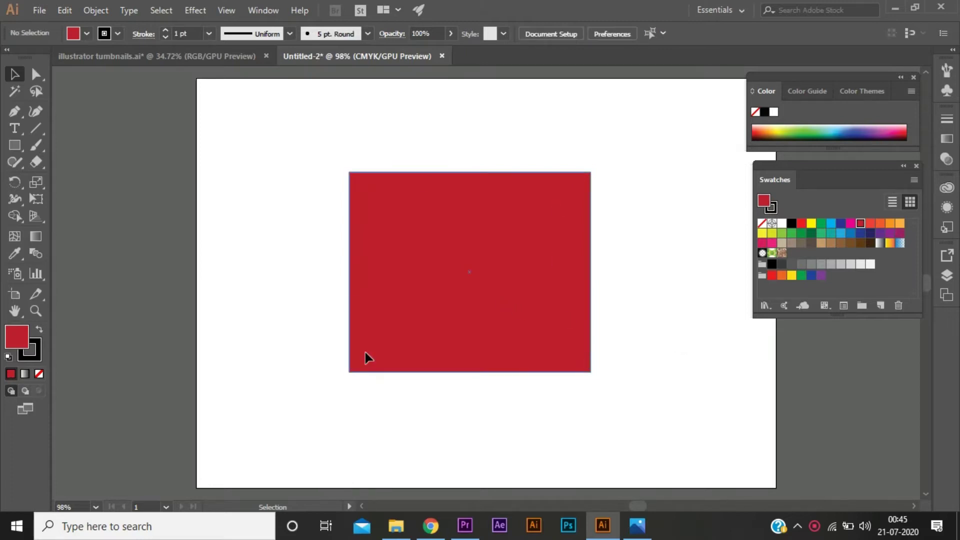
click(505, 297)
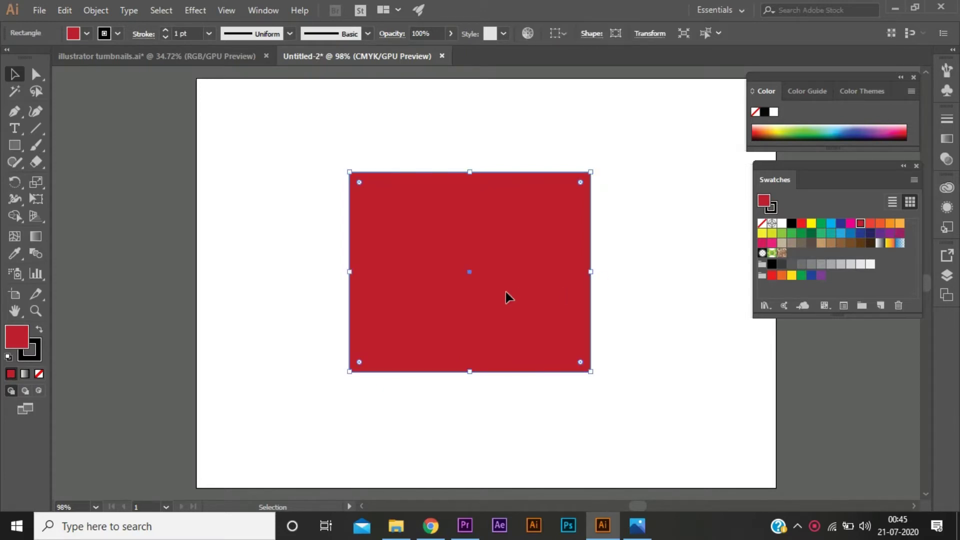
Step: Open the rectangle's fill Color Picker and try brighter and darker red shades
double_click(21, 343)
mouse_move(745, 119)
mouse_down()
mouse_move(475, 150)
mouse_move(298, 118)
mouse_move(287, 106)
mouse_move(310, 176)
mouse_move(391, 149)
mouse_move(310, 129)
mouse_move(273, 143)
mouse_up()
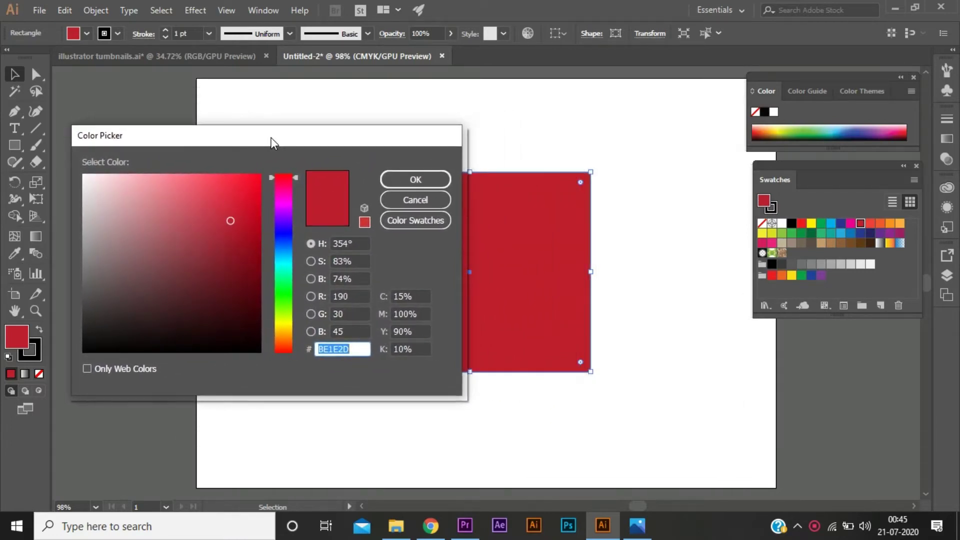
click(225, 205)
mouse_move(225, 205)
mouse_down()
mouse_move(228, 240)
mouse_move(250, 268)
mouse_move(235, 192)
mouse_move(210, 189)
mouse_move(242, 222)
mouse_move(145, 193)
mouse_move(142, 217)
mouse_move(197, 242)
mouse_move(236, 233)
mouse_move(253, 270)
mouse_move(227, 245)
mouse_up()
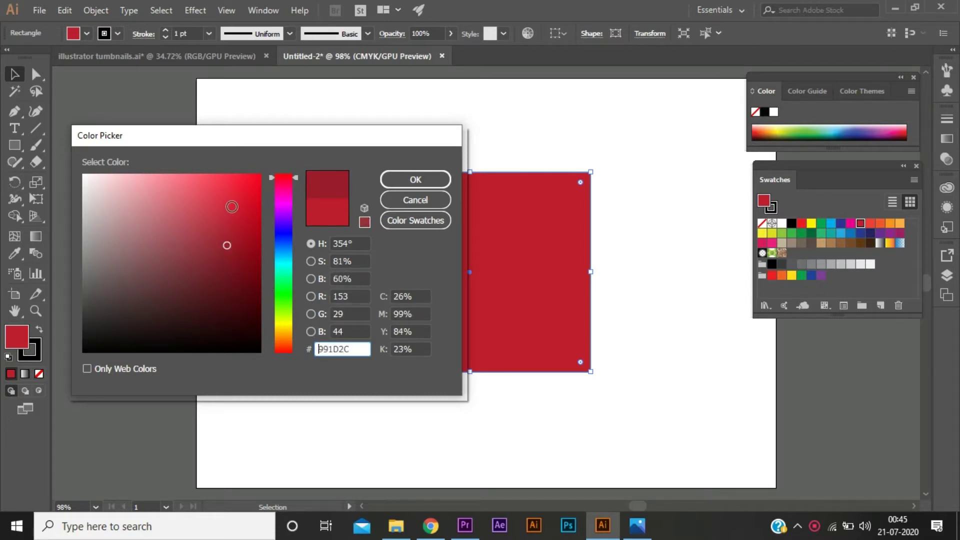
click(230, 249)
click(284, 218)
Step: Explore magenta hues, then settle on a muted dusty red (8E4D53)
mouse_move(284, 218)
mouse_down()
mouse_move(283, 203)
mouse_move(238, 208)
mouse_move(218, 220)
mouse_move(231, 244)
mouse_move(194, 245)
mouse_up()
click(249, 193)
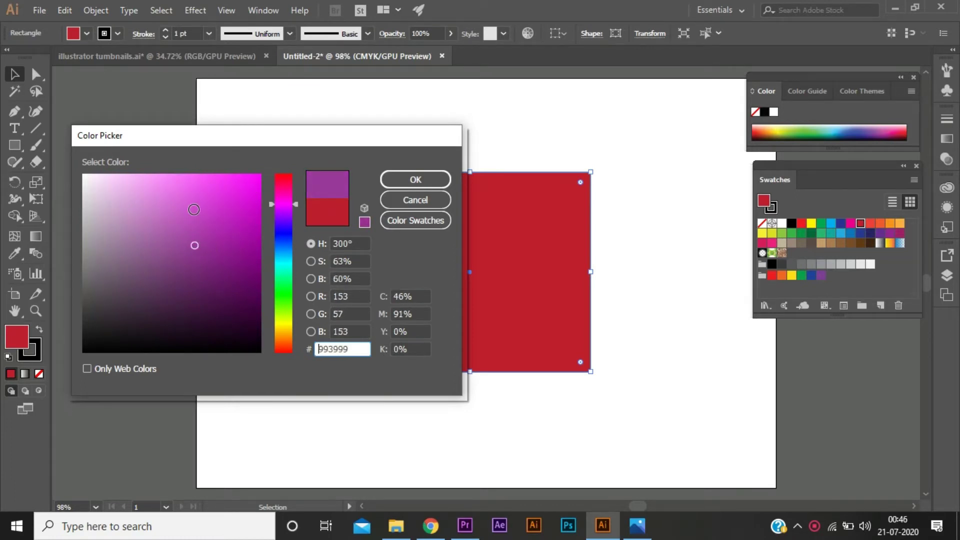
drag(212, 212, 216, 241)
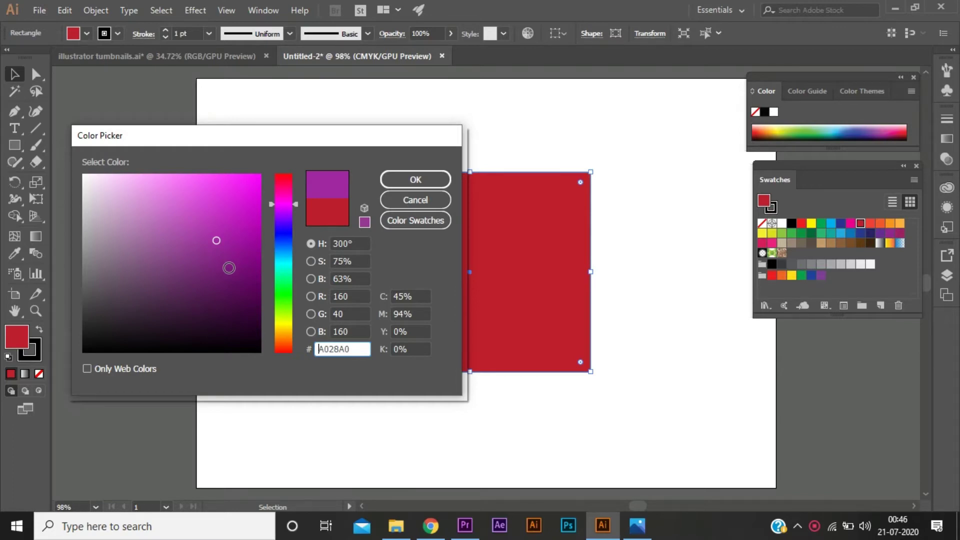
mouse_move(226, 275)
mouse_down()
mouse_move(165, 248)
mouse_move(158, 233)
mouse_up()
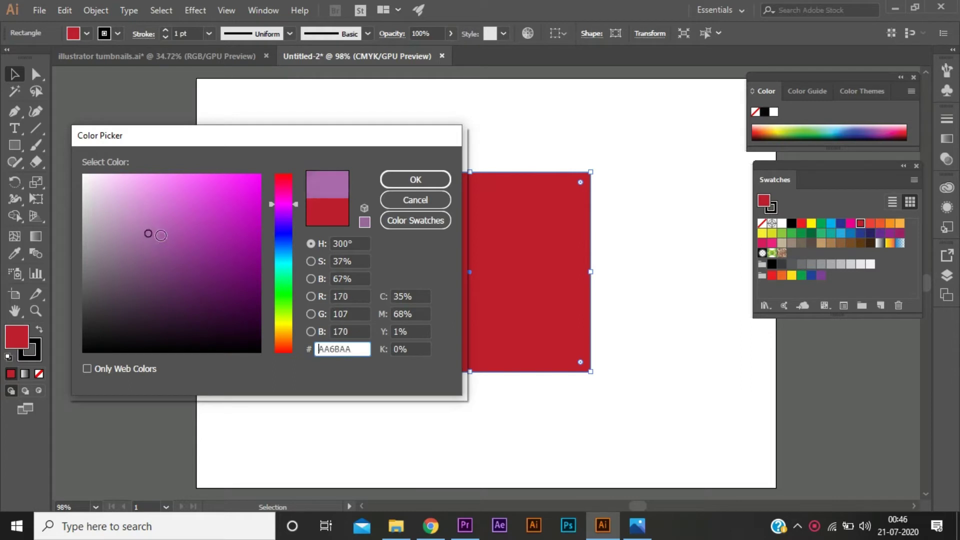
drag(280, 205, 290, 177)
drag(216, 249, 166, 238)
click(166, 252)
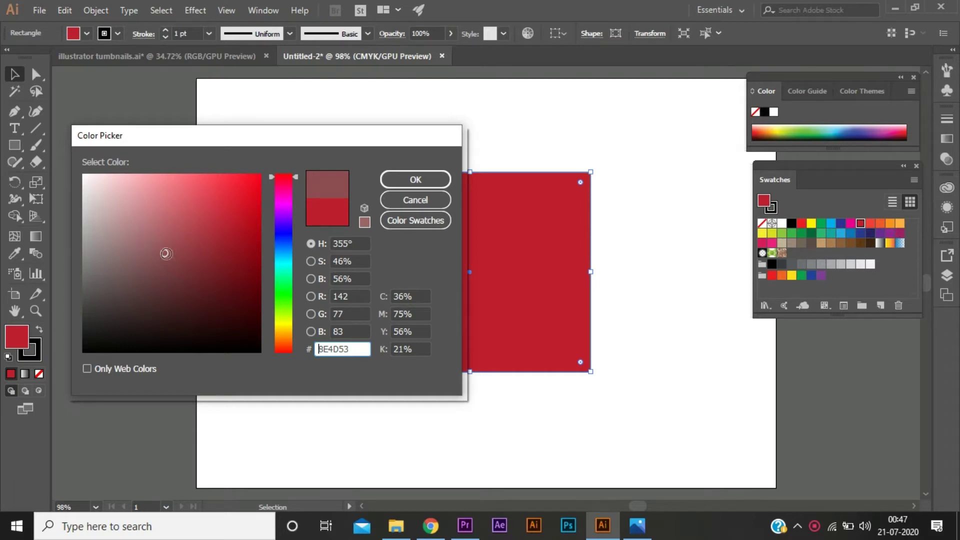
Step: Darken the candidate colour to a brown-red 6D484C with saturation set to 34%
drag(170, 263, 198, 275)
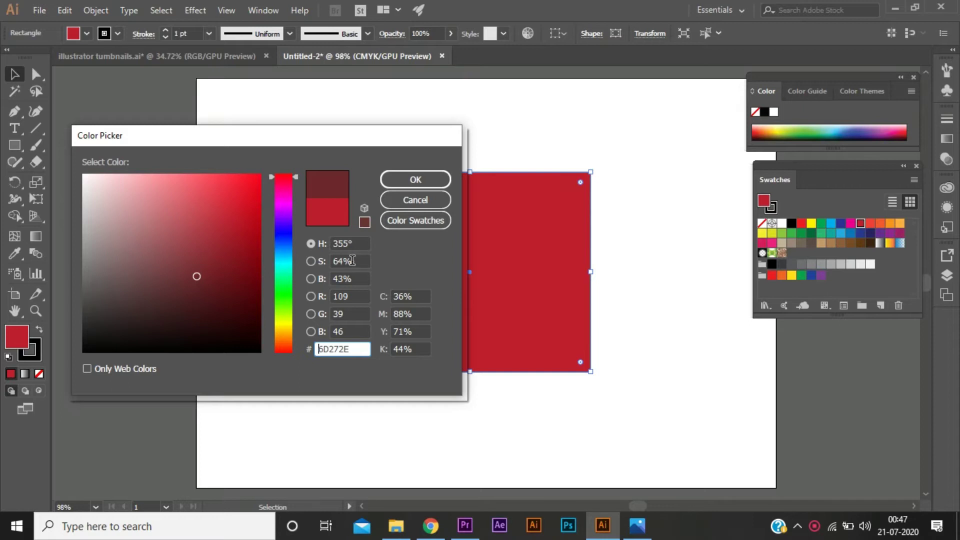
click(350, 261)
text(34)
click(361, 278)
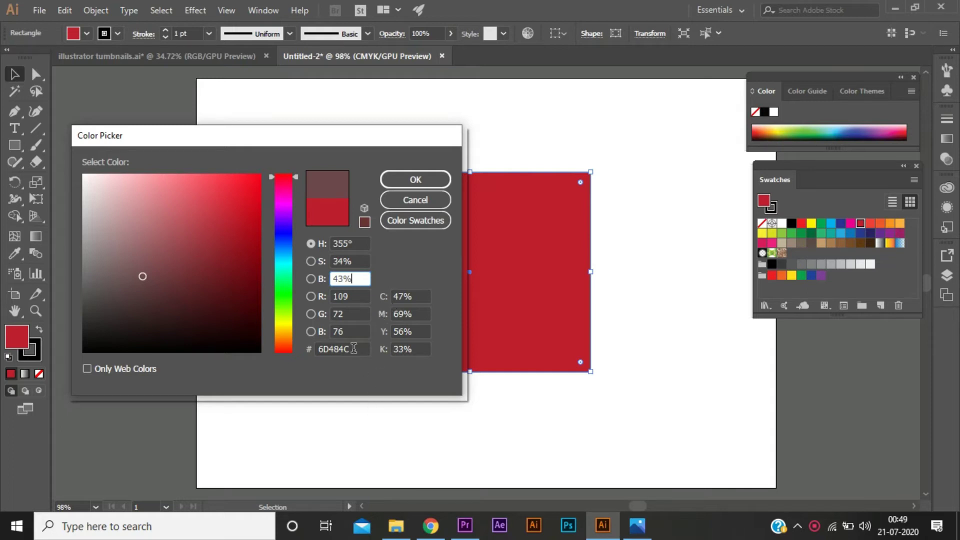
click(349, 349)
Step: Shift the Color Picker's hue from red over to teal
double_click(350, 349)
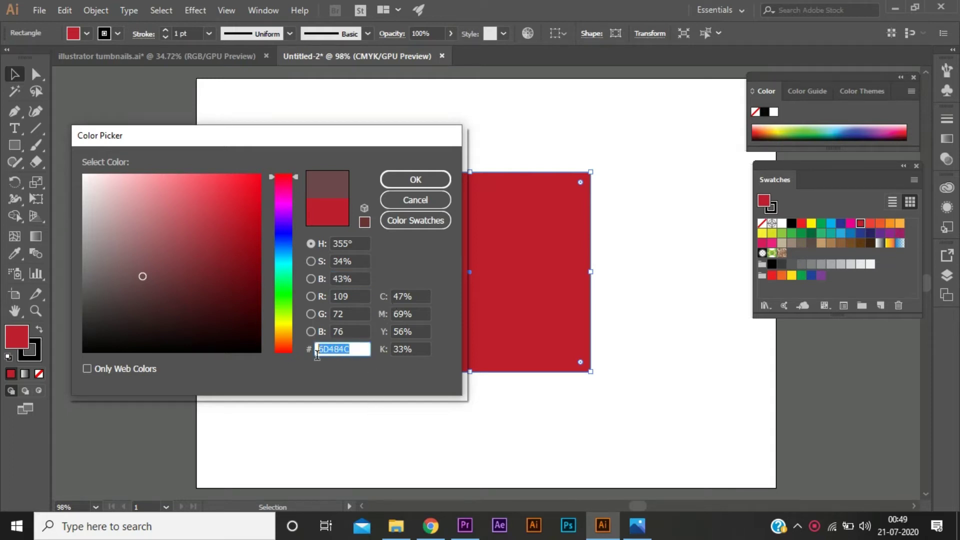
click(356, 354)
click(247, 225)
click(216, 299)
click(284, 262)
Step: Pick teal 0AA0A0 and apply it as the rectangle's fill
click(240, 243)
click(233, 212)
click(231, 306)
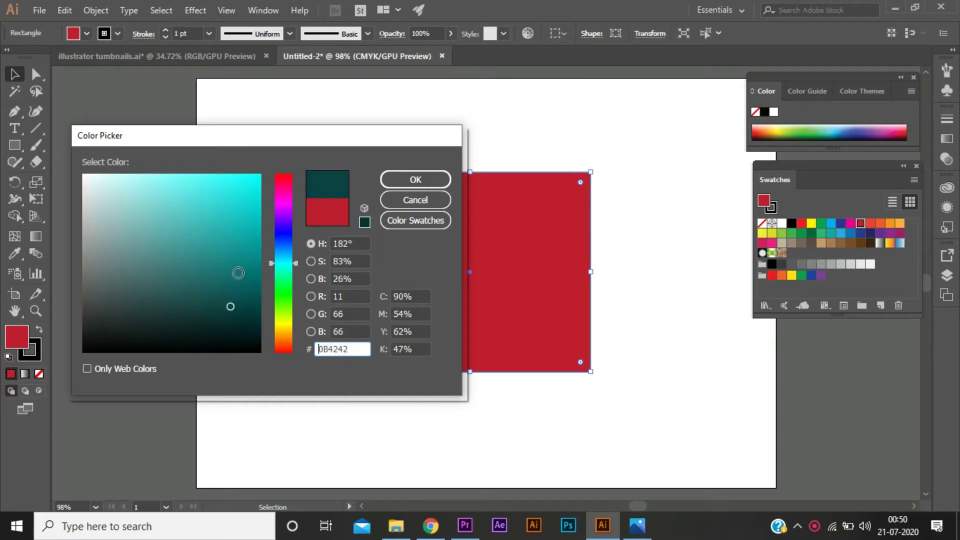
click(250, 241)
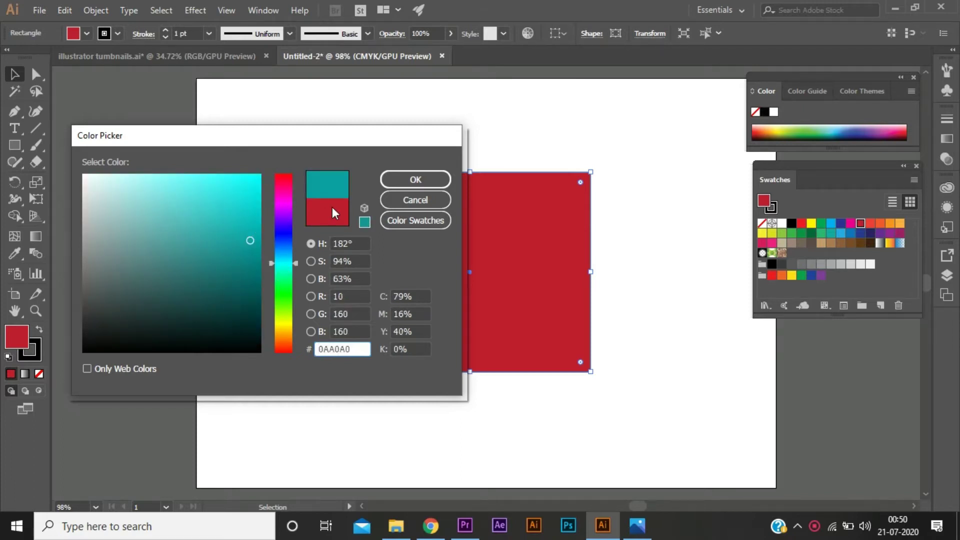
click(405, 182)
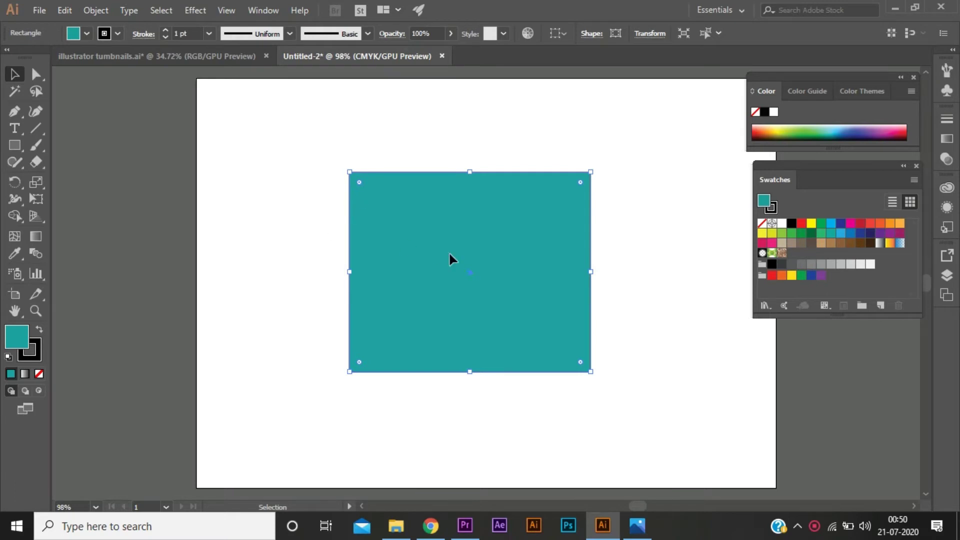
double_click(16, 336)
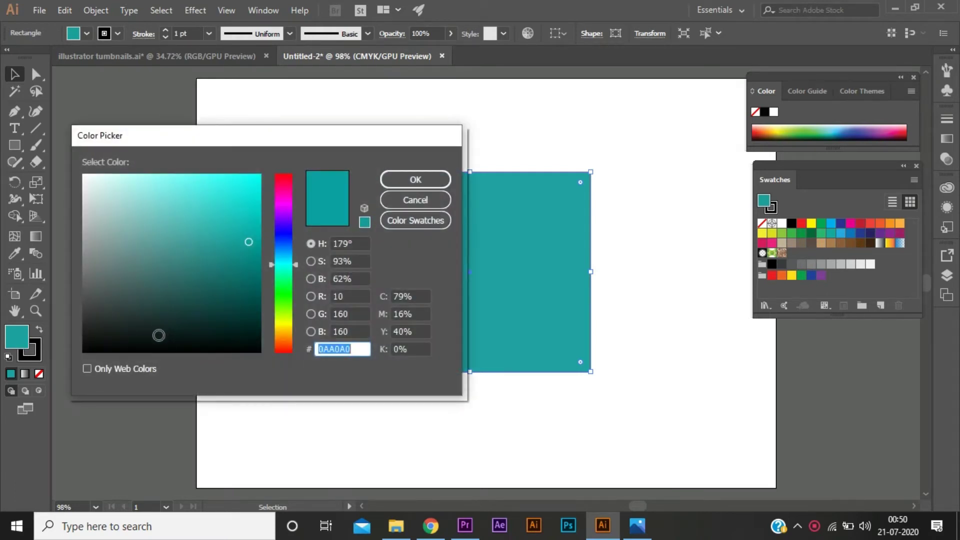
Step: Lighten the rectangle's fill to bright turquoise 0ED8D2 and reselect the rectangle
mouse_move(227, 252)
mouse_down()
mouse_move(214, 257)
mouse_move(250, 201)
mouse_up()
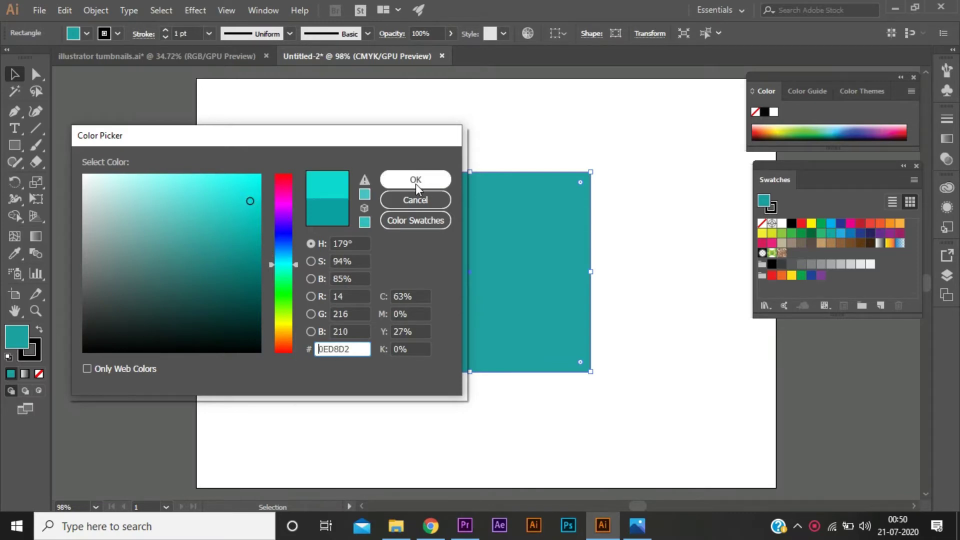
click(415, 184)
click(647, 238)
click(488, 254)
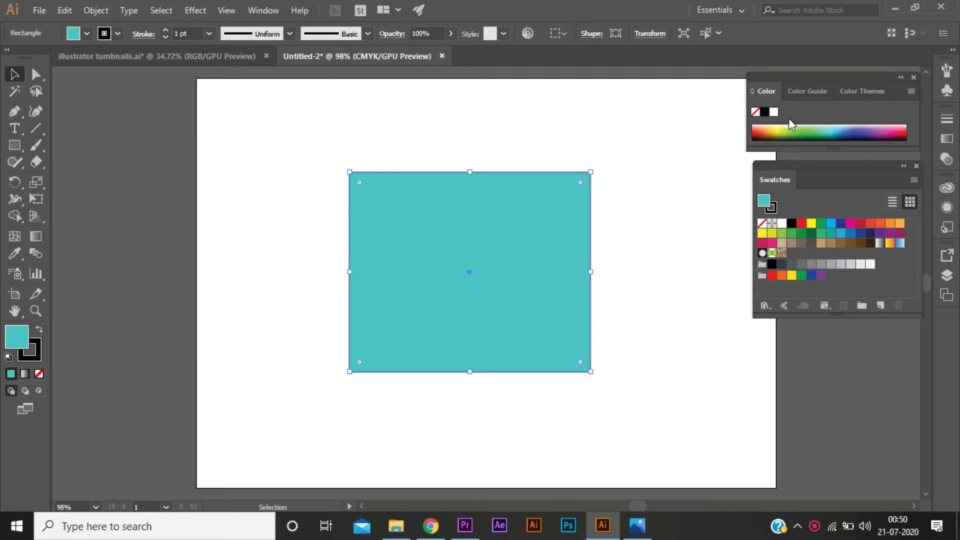
Step: Detach the Color panel into a floating window, then hide it from the Window menu
drag(771, 91, 549, 99)
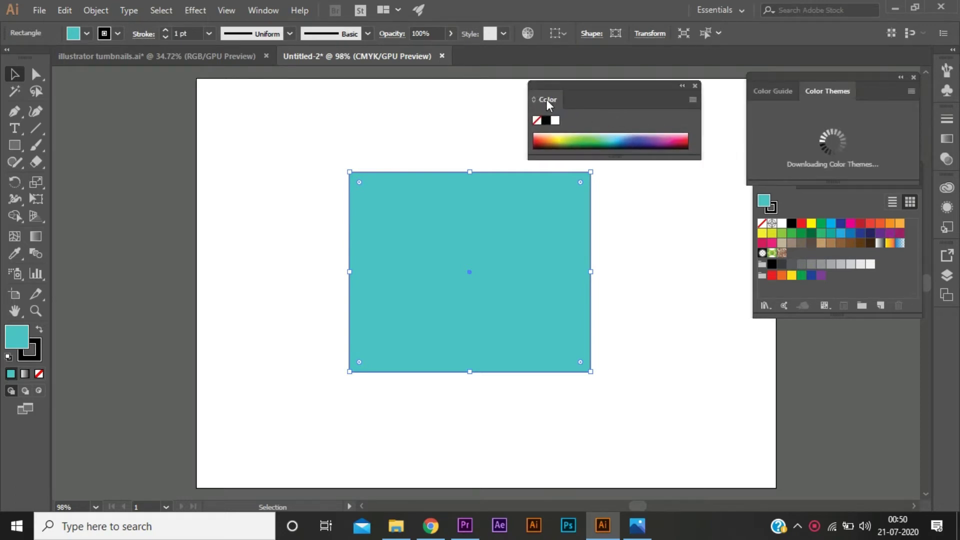
click(267, 10)
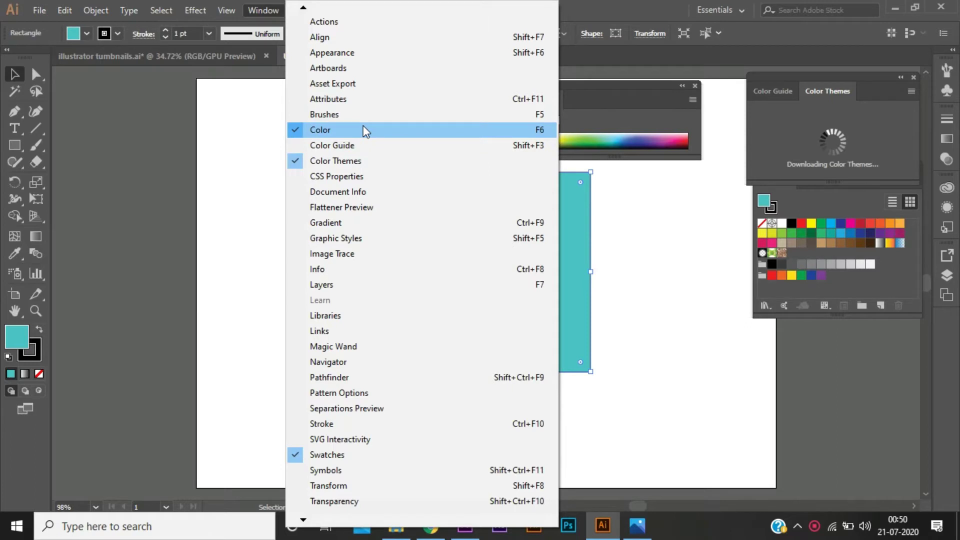
click(665, 193)
click(695, 86)
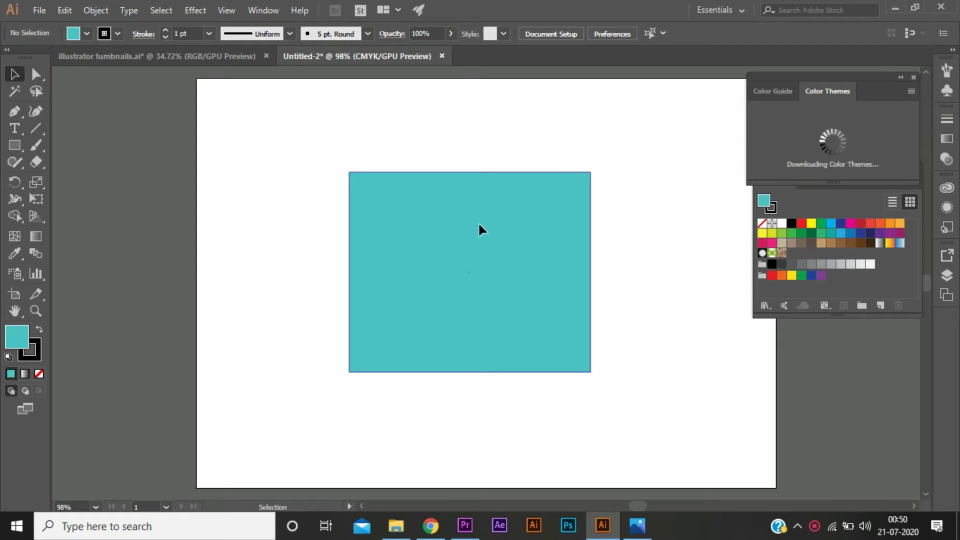
Step: Check the workspace list, then show the Color panel again from the Window menu
click(739, 9)
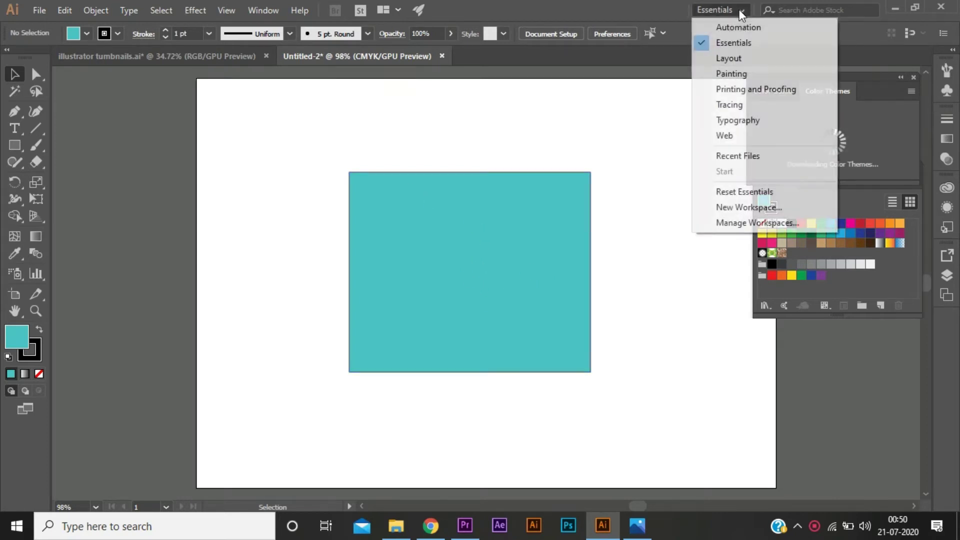
click(675, 215)
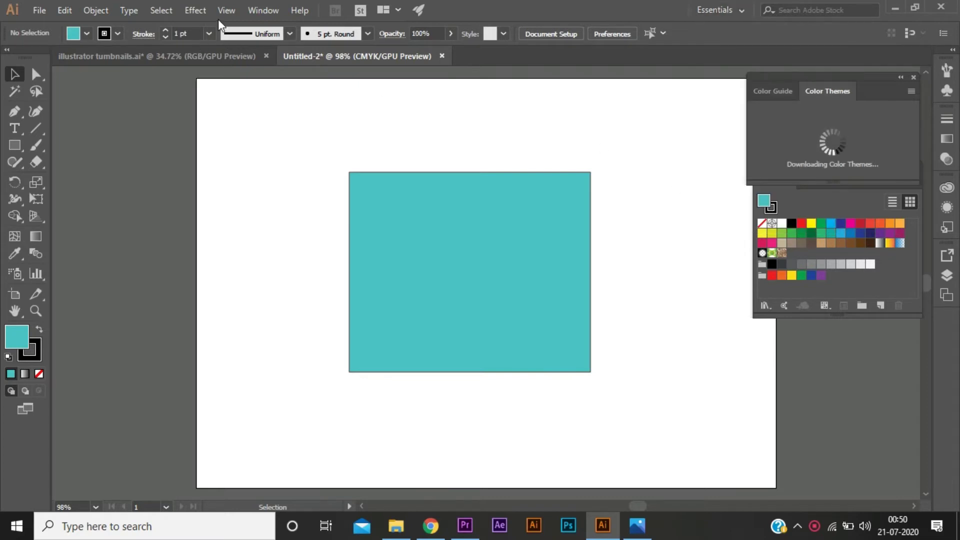
click(260, 15)
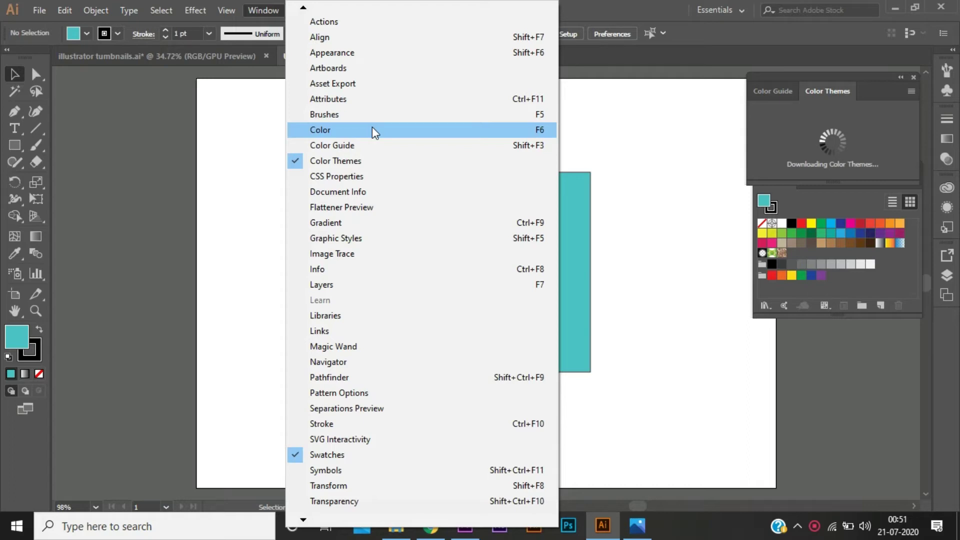
click(372, 128)
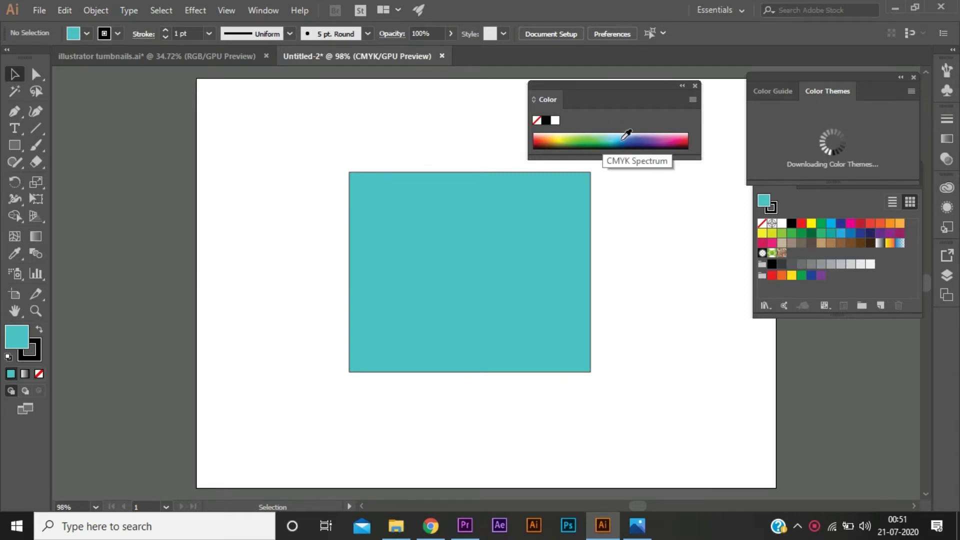
Step: Sample green and peach fills for the rectangle from the Color panel spectrum
click(650, 136)
click(601, 134)
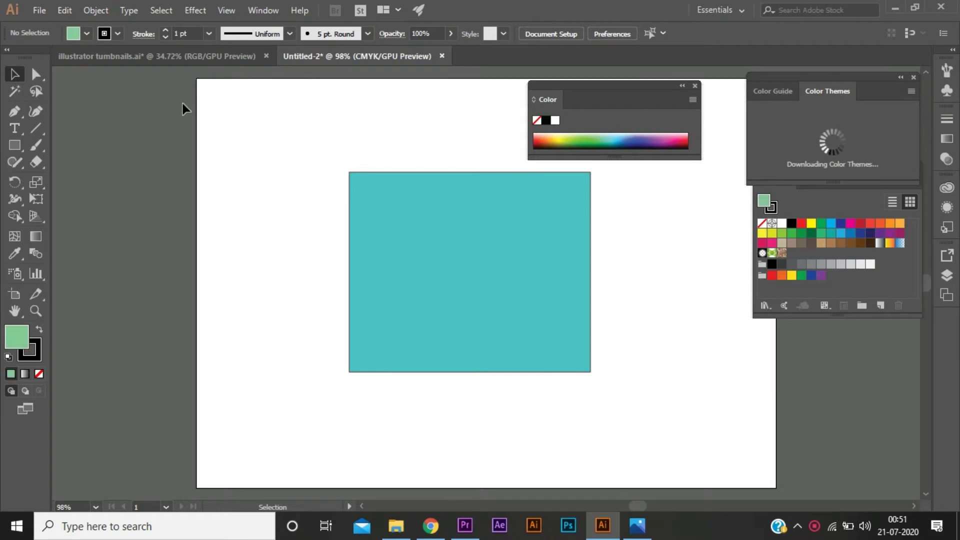
click(446, 215)
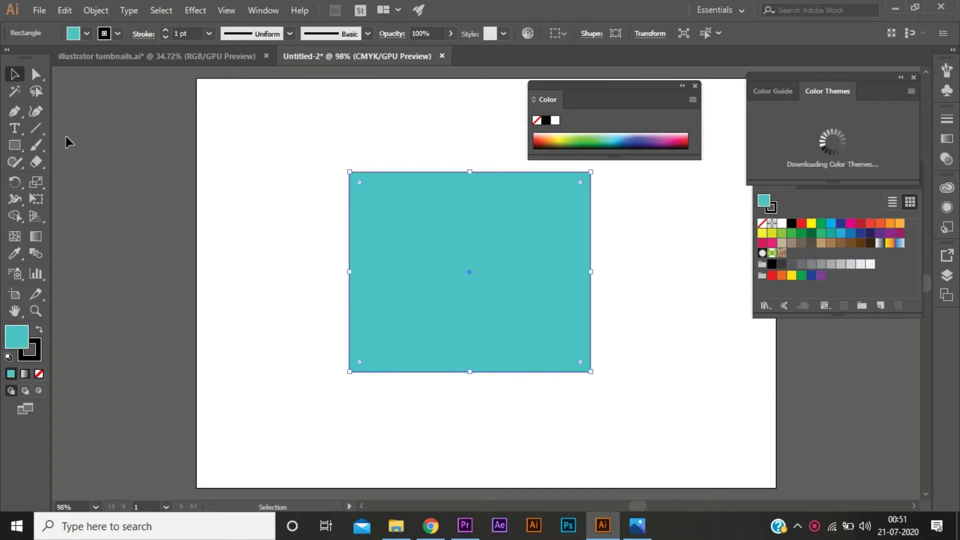
click(582, 138)
click(617, 136)
click(557, 136)
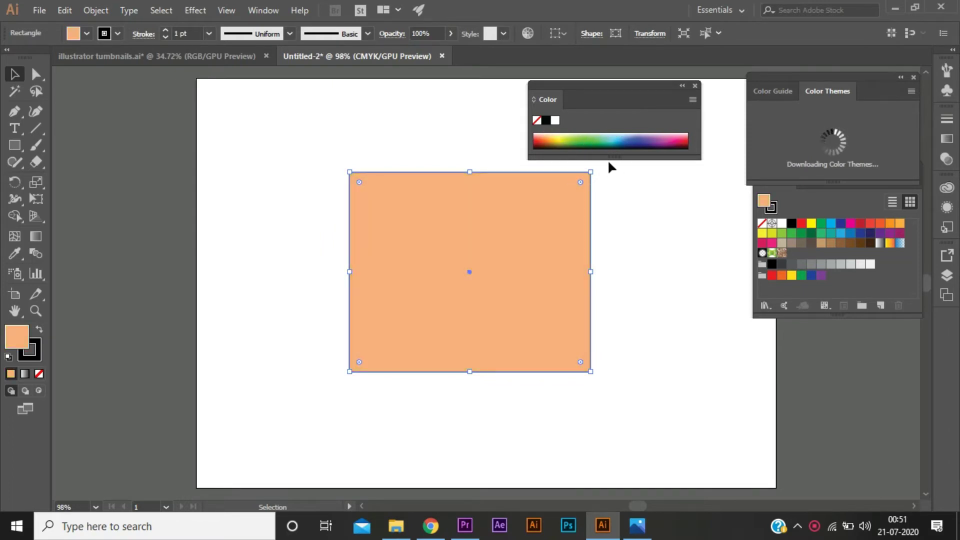
Step: Enlarge and reposition the Color panel, then settle on a bright green fill
drag(610, 156, 618, 252)
mouse_move(629, 85)
mouse_down()
mouse_move(674, 69)
mouse_move(695, 74)
mouse_up()
drag(564, 145, 552, 145)
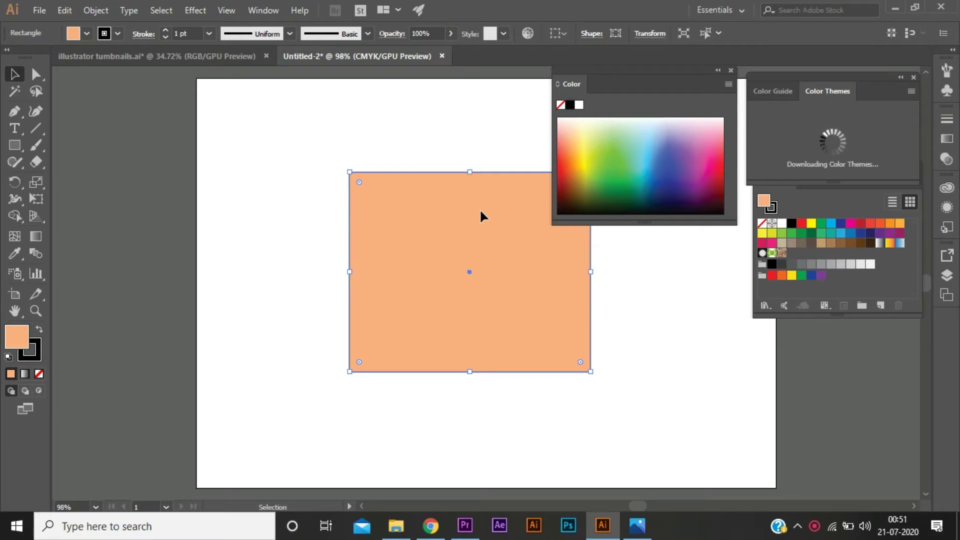
drag(414, 220, 350, 227)
mouse_move(606, 155)
mouse_down()
mouse_move(595, 152)
mouse_move(581, 175)
mouse_move(572, 145)
mouse_move(615, 133)
mouse_move(662, 142)
mouse_move(640, 167)
mouse_move(705, 146)
mouse_move(709, 133)
mouse_move(644, 130)
mouse_move(697, 145)
mouse_move(711, 163)
mouse_up()
mouse_move(608, 170)
mouse_down()
mouse_move(587, 157)
mouse_move(607, 155)
mouse_move(610, 187)
mouse_move(622, 151)
mouse_move(626, 158)
mouse_up()
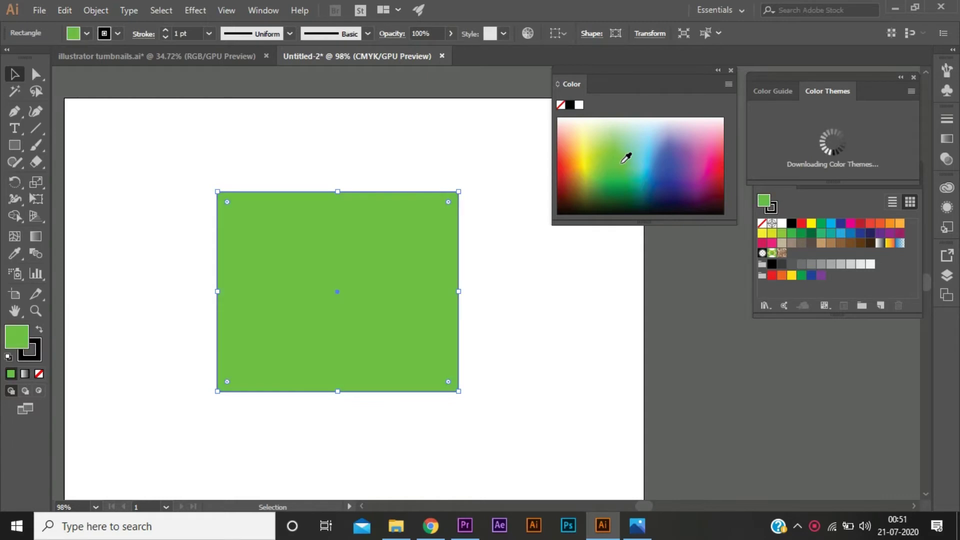
Step: Tune the fill with CMYK sliders to olive green C66 M46 Y80 K22
click(558, 85)
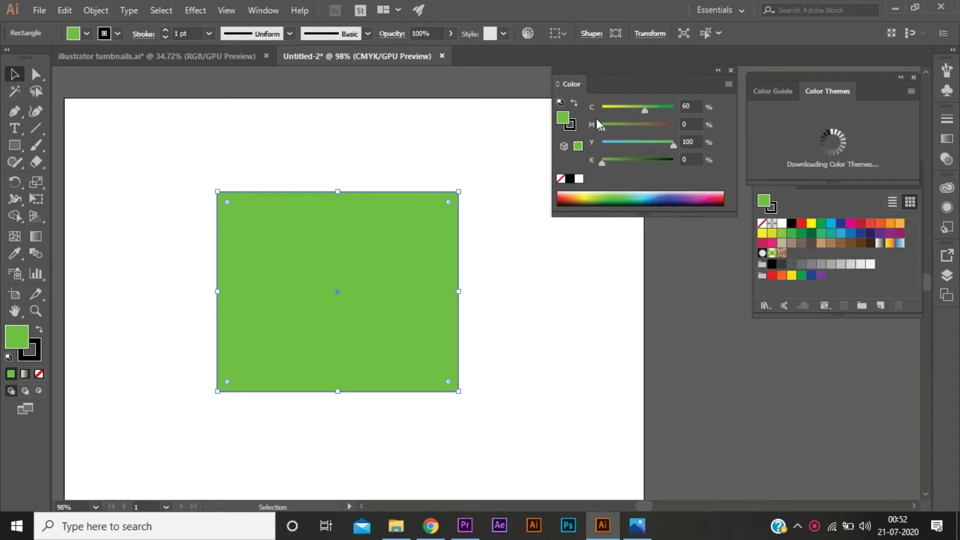
mouse_move(645, 110)
mouse_down()
mouse_move(607, 117)
mouse_move(669, 111)
mouse_move(634, 110)
mouse_move(650, 110)
mouse_move(608, 128)
mouse_move(655, 128)
mouse_move(620, 127)
mouse_move(643, 145)
mouse_move(616, 143)
mouse_move(658, 144)
mouse_up()
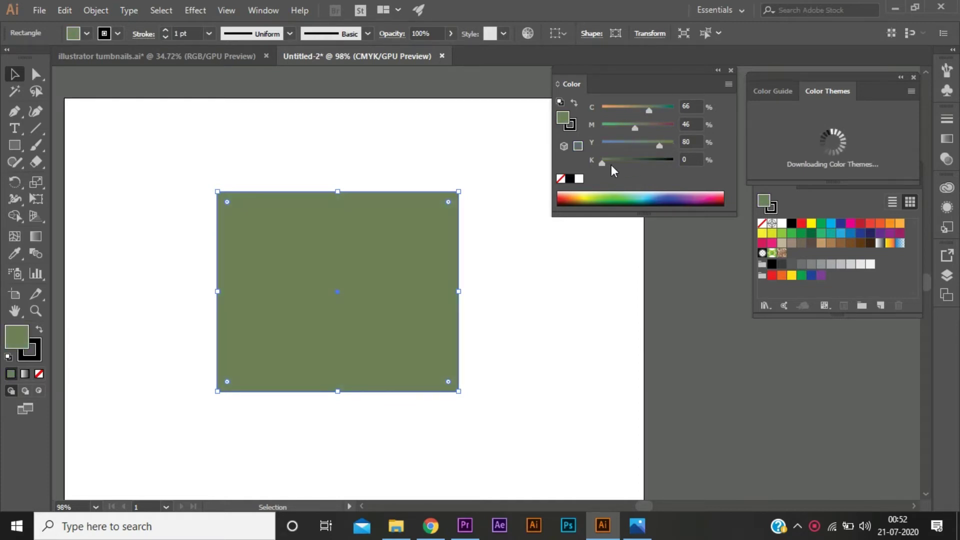
mouse_move(604, 163)
mouse_down()
mouse_move(653, 163)
mouse_move(616, 162)
mouse_up()
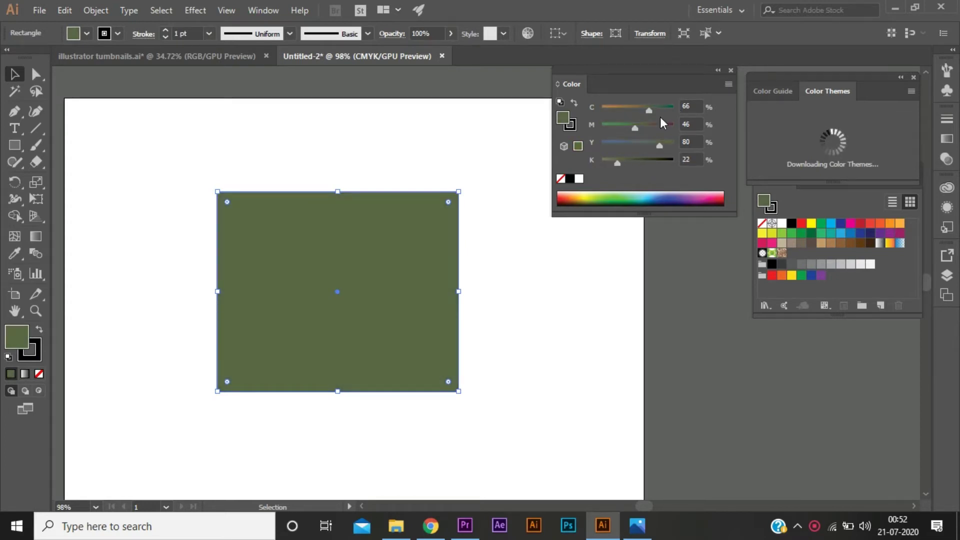
click(728, 84)
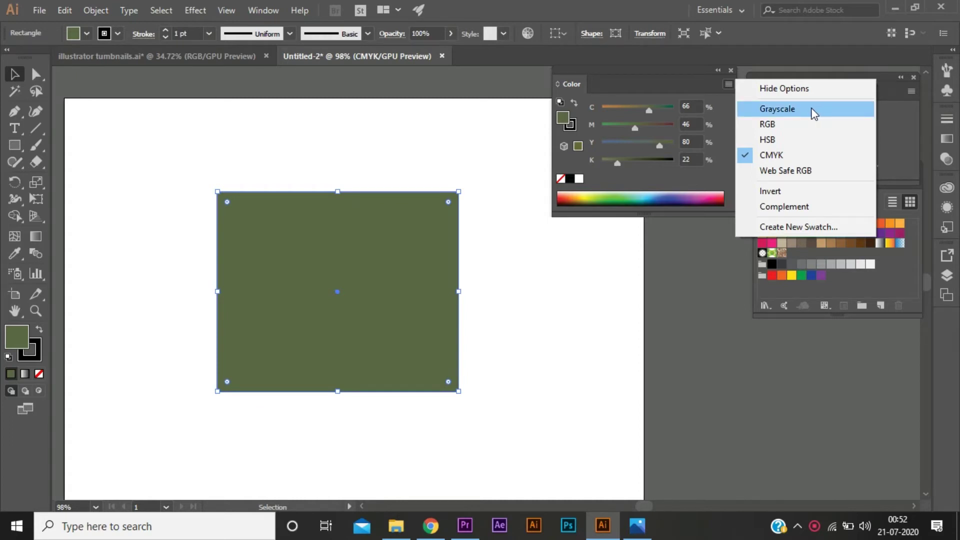
Step: Make the fill a dark grey in Grayscale mode, then show it as RGB 54, 54, 54
click(811, 107)
mouse_move(658, 112)
mouse_down()
mouse_move(620, 108)
mouse_move(659, 109)
mouse_up()
click(729, 85)
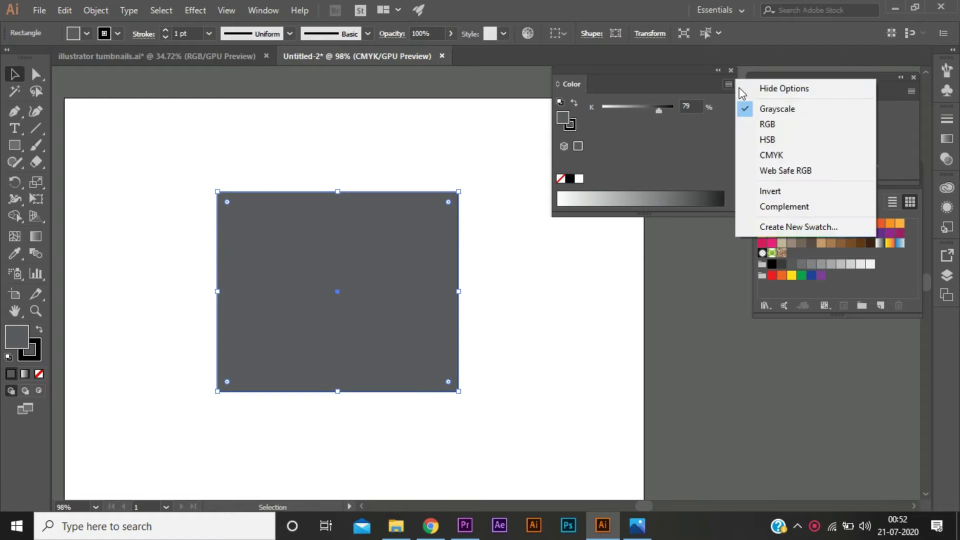
click(784, 127)
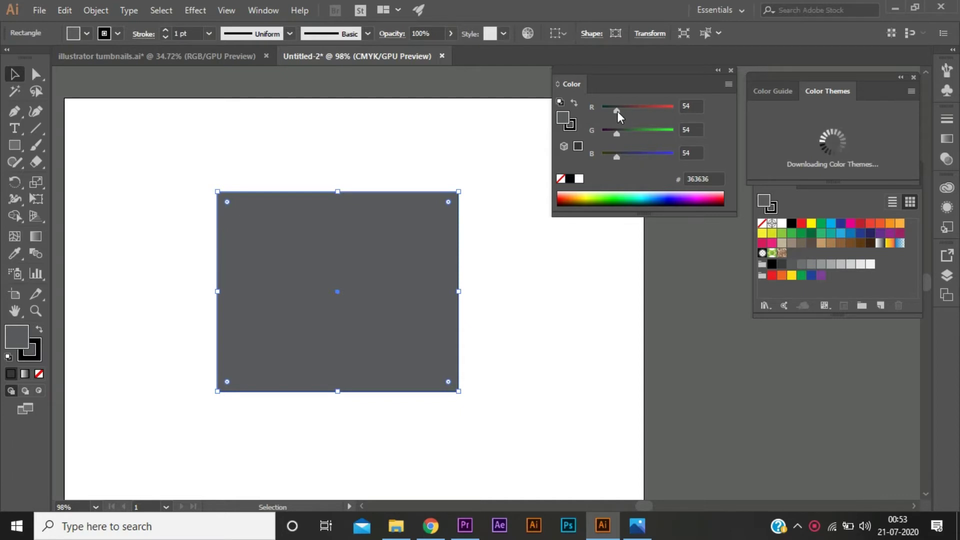
Step: Raise red to 104 for a reddish-brown fill 683636, then inspect the G, B and hex fields
drag(617, 110, 631, 110)
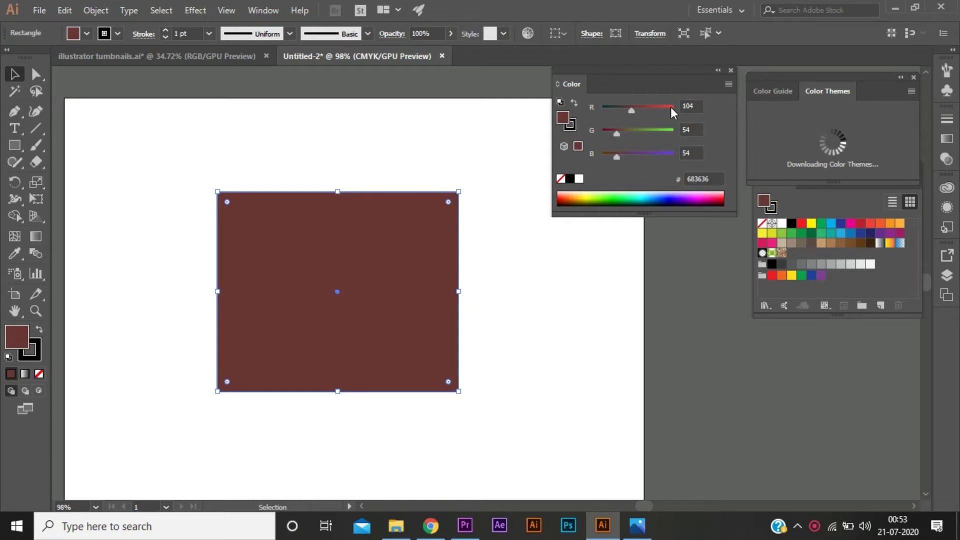
click(694, 128)
double_click(693, 129)
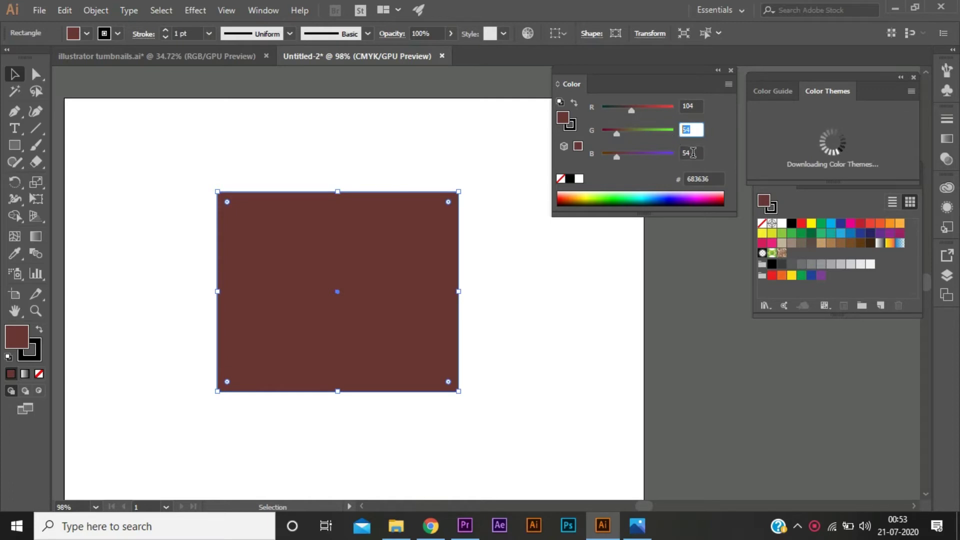
click(697, 153)
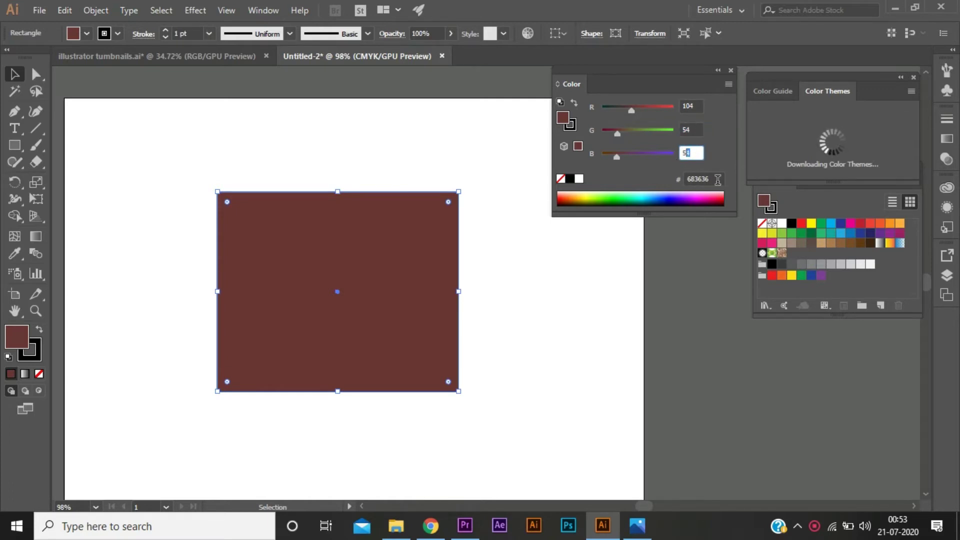
click(716, 179)
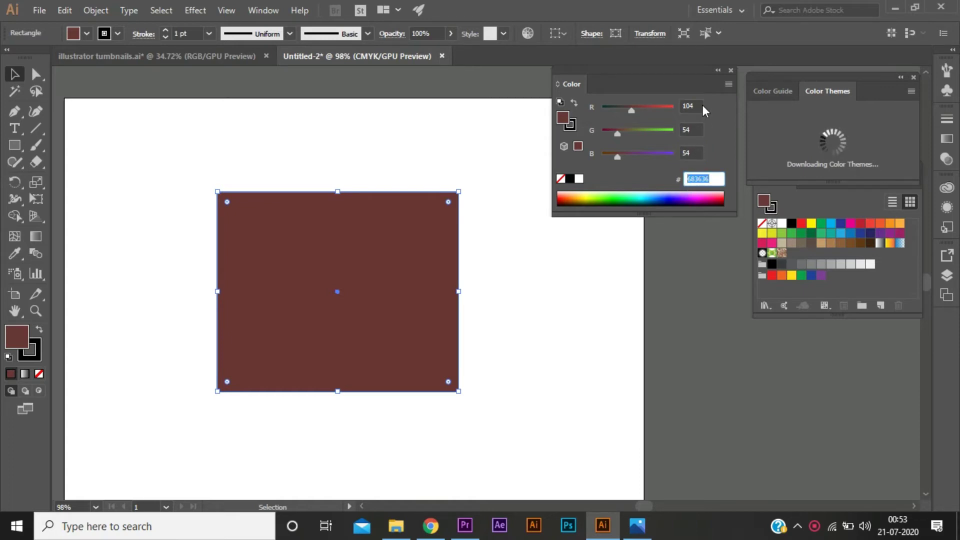
Step: Switch the Color panel to HSB and set the fill to green: H118, S78%, B46%
click(727, 85)
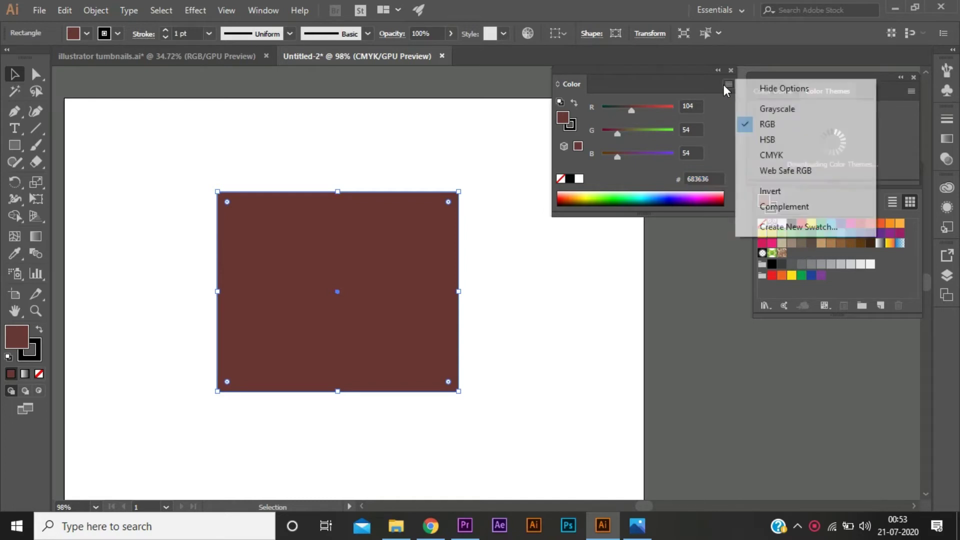
click(786, 139)
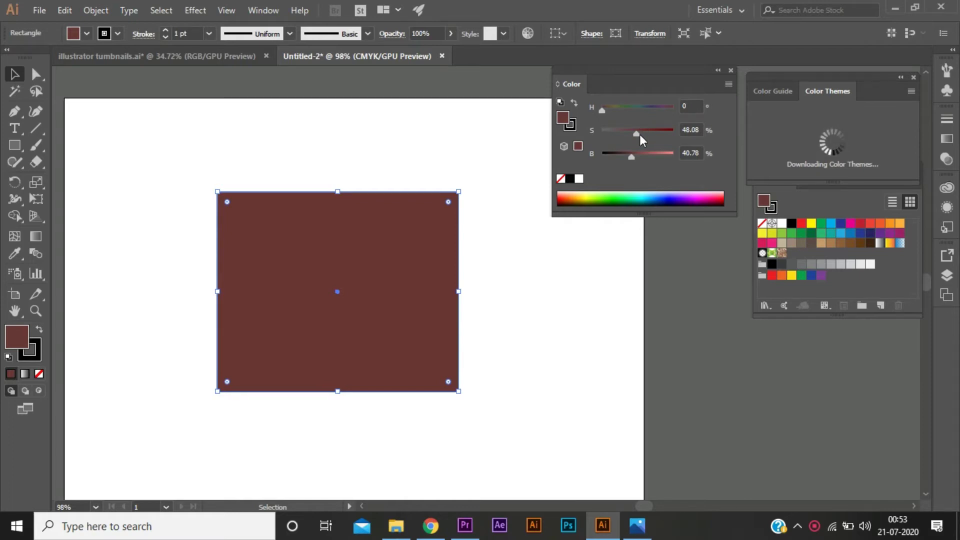
drag(638, 134, 661, 133)
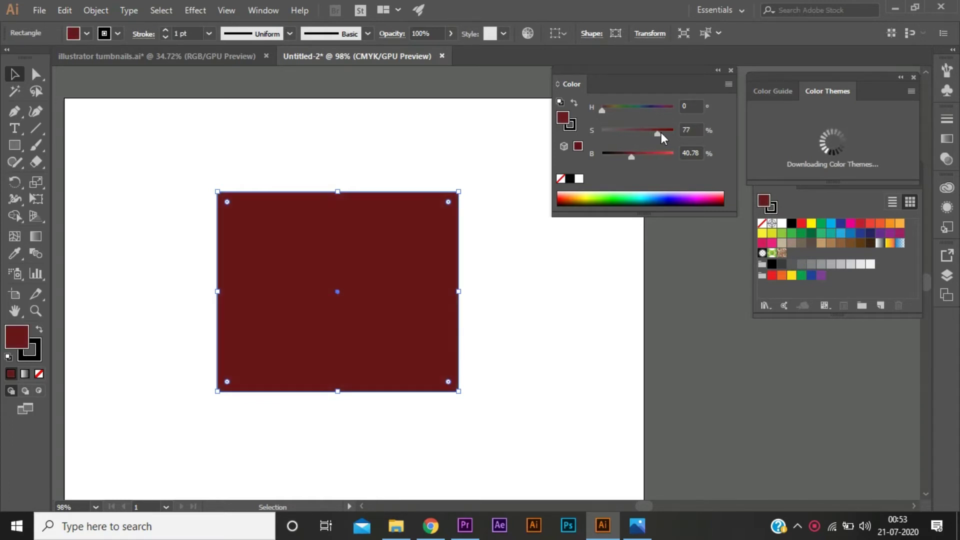
mouse_move(659, 133)
mouse_down()
mouse_move(638, 134)
mouse_move(658, 131)
mouse_move(635, 157)
mouse_up()
drag(608, 111, 625, 109)
click(728, 84)
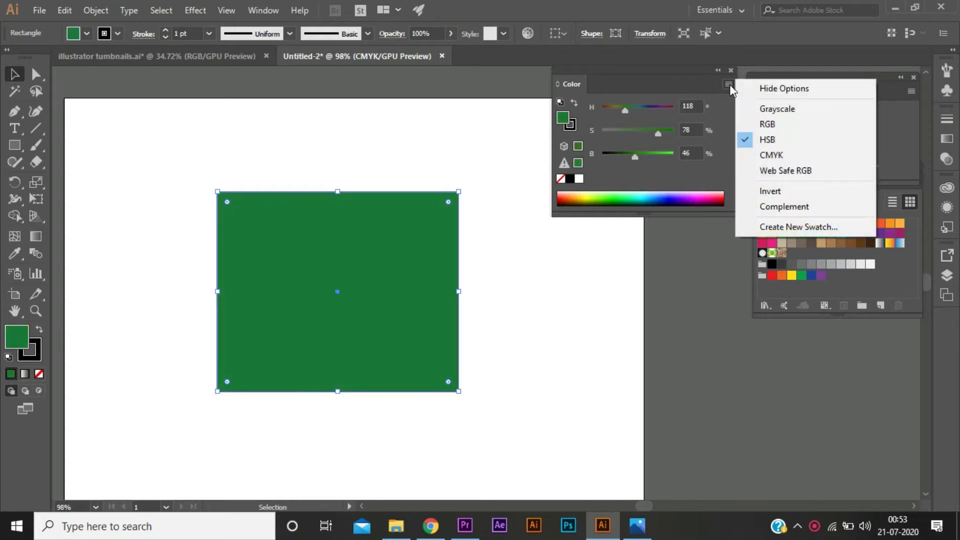
Step: Lower cyan in CMYK to turn the fill brown, then switch to Web Safe RGB
click(772, 155)
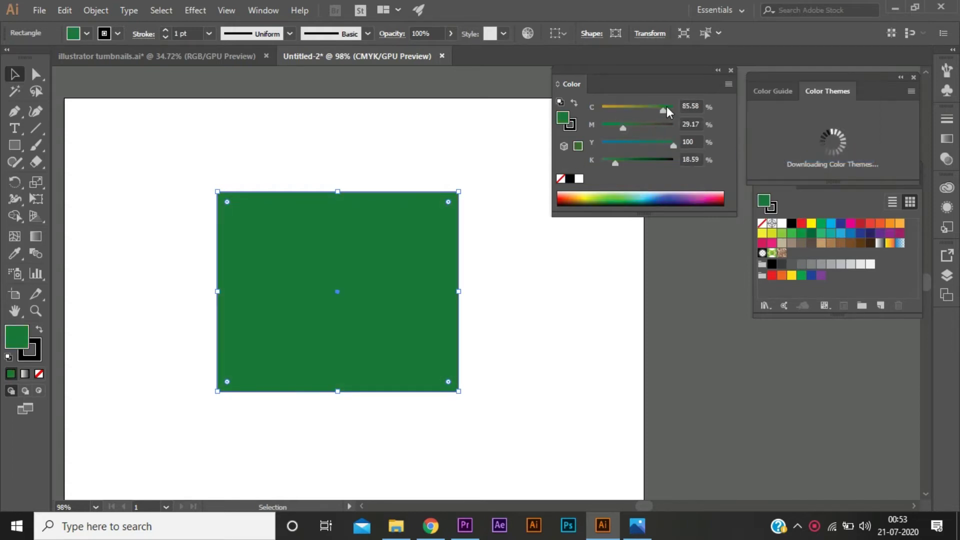
mouse_move(640, 107)
mouse_down()
mouse_move(623, 109)
mouse_move(643, 126)
mouse_up()
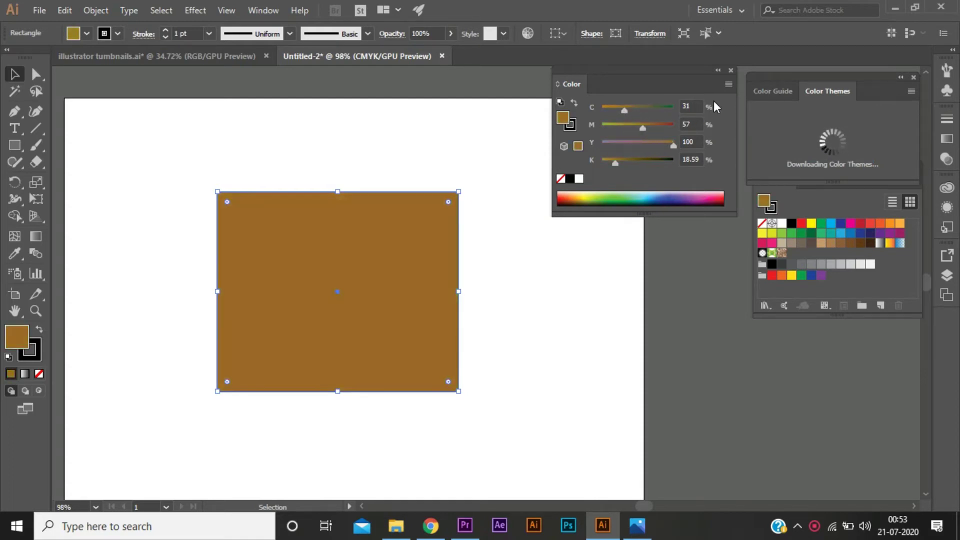
click(728, 84)
click(788, 166)
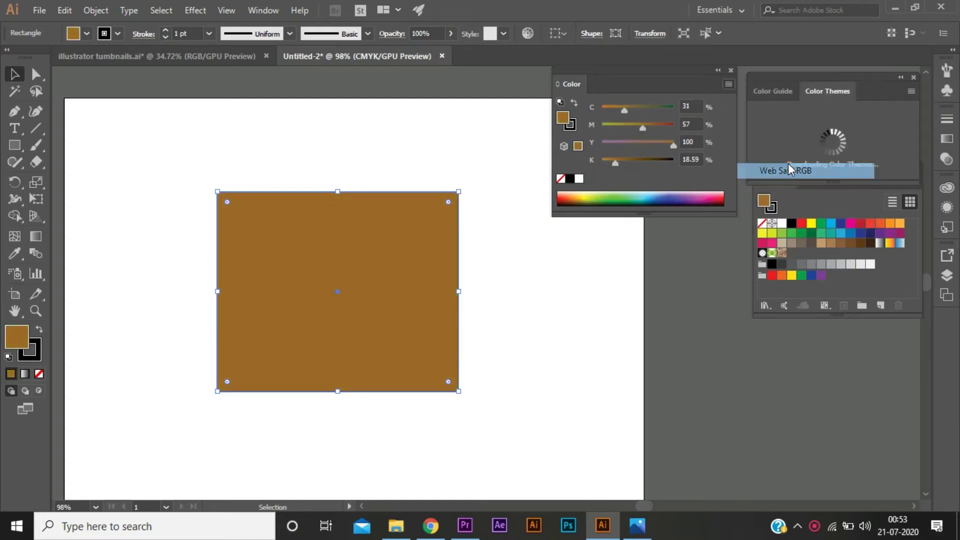
Step: Invert the fill colour, then replace it with its complement
click(729, 84)
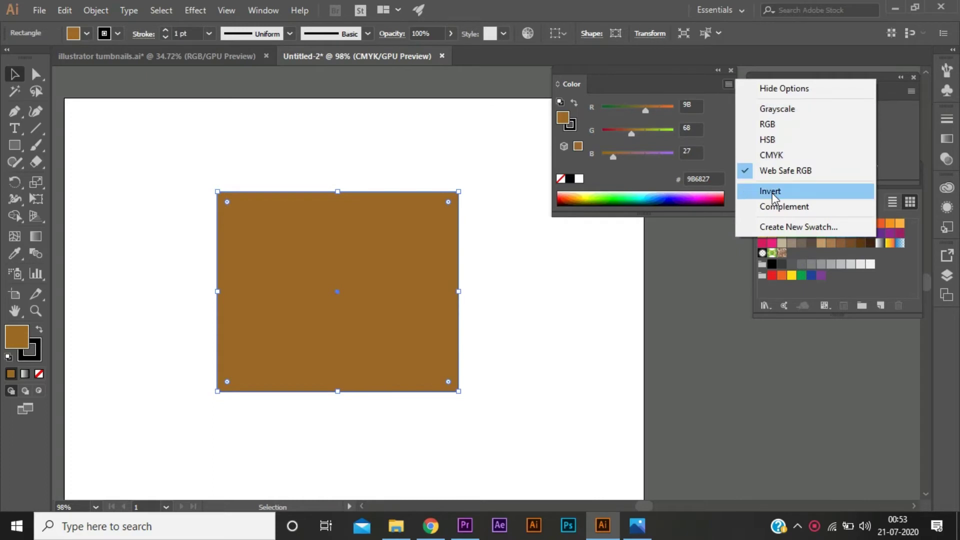
click(772, 193)
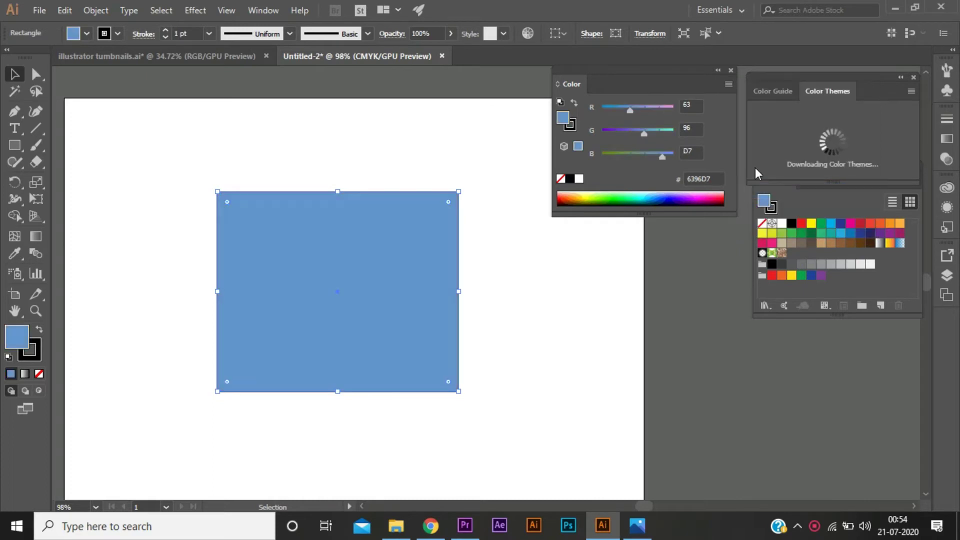
click(728, 84)
click(790, 206)
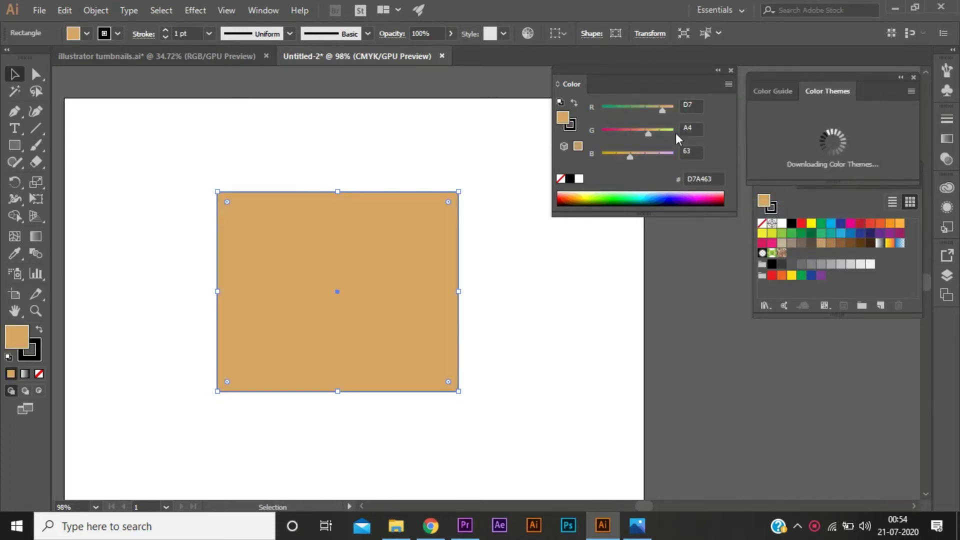
Step: Adjust the R and G sliders to reach muted reddish brown 996663
mouse_move(646, 134)
mouse_down()
mouse_move(630, 134)
mouse_move(653, 109)
mouse_up()
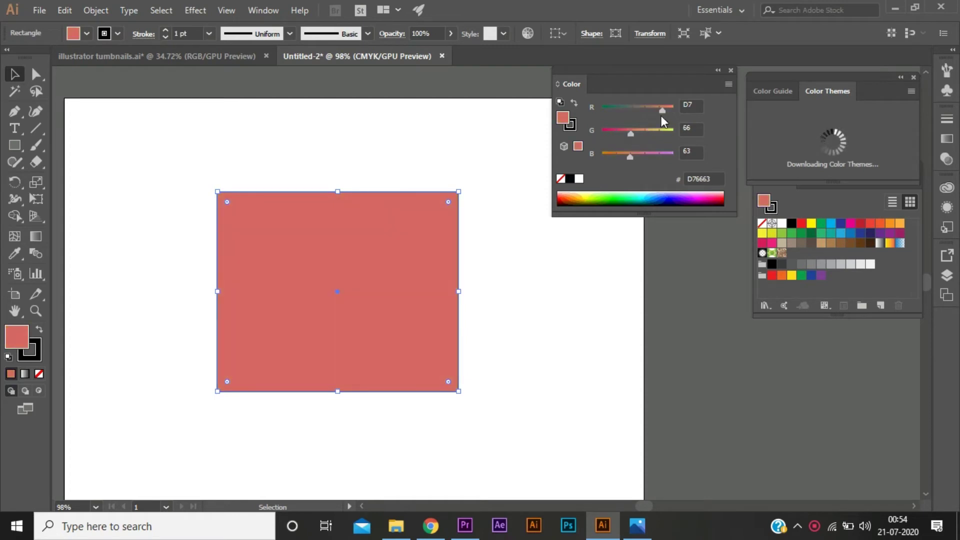
click(645, 112)
click(728, 84)
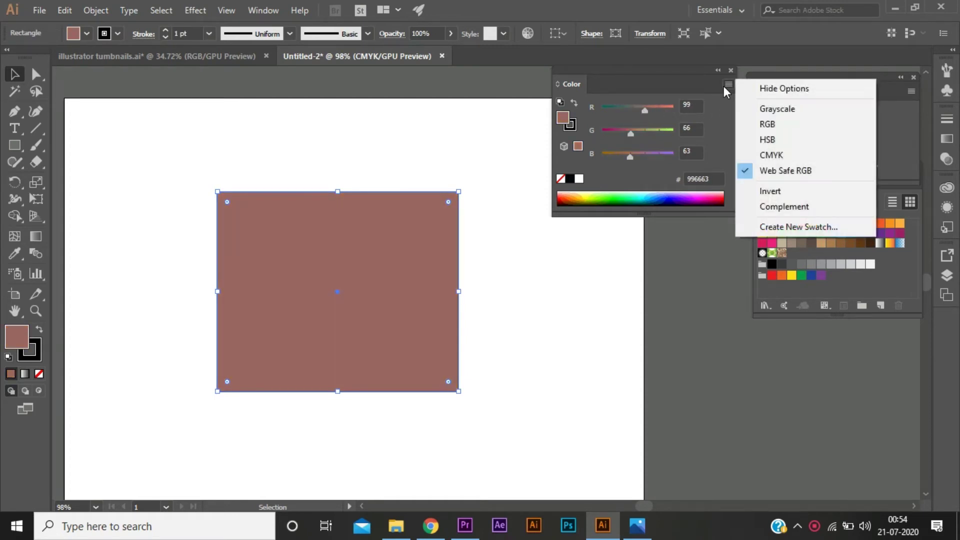
click(802, 227)
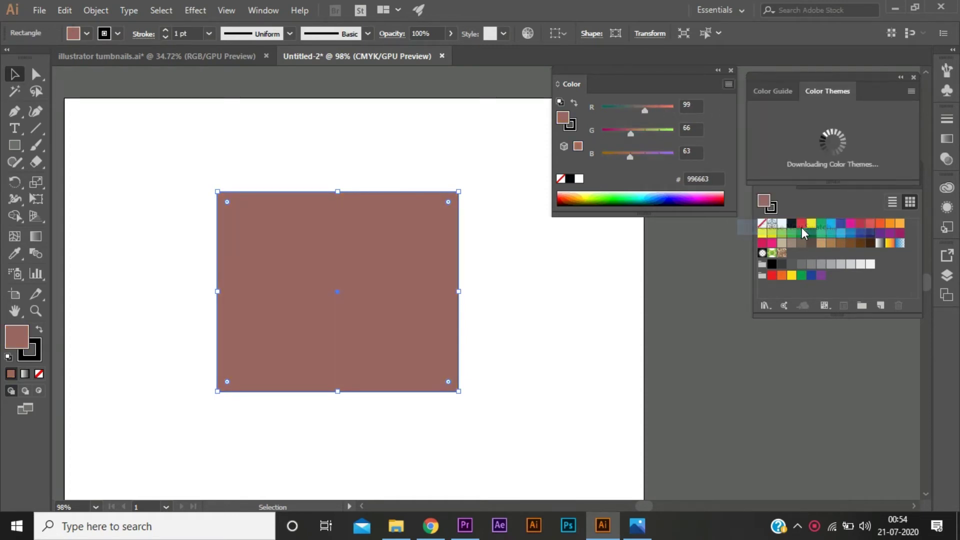
Step: Cancel the new swatch and show the fill as RGB 153, 102, 99
click(563, 365)
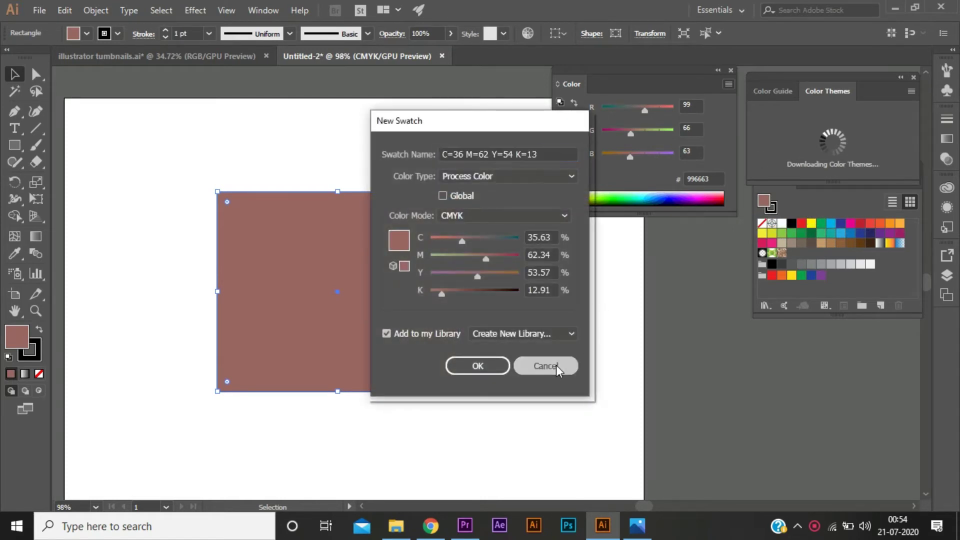
click(729, 85)
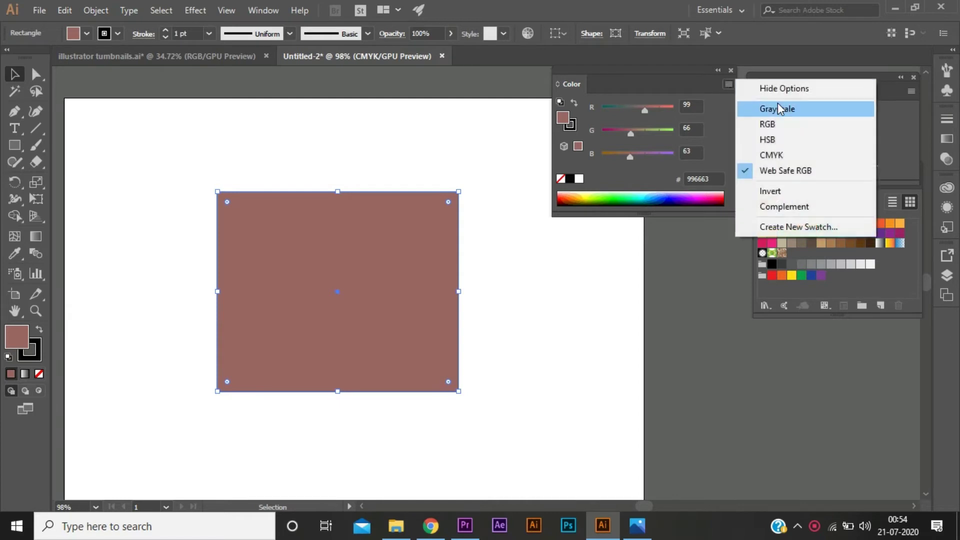
click(776, 125)
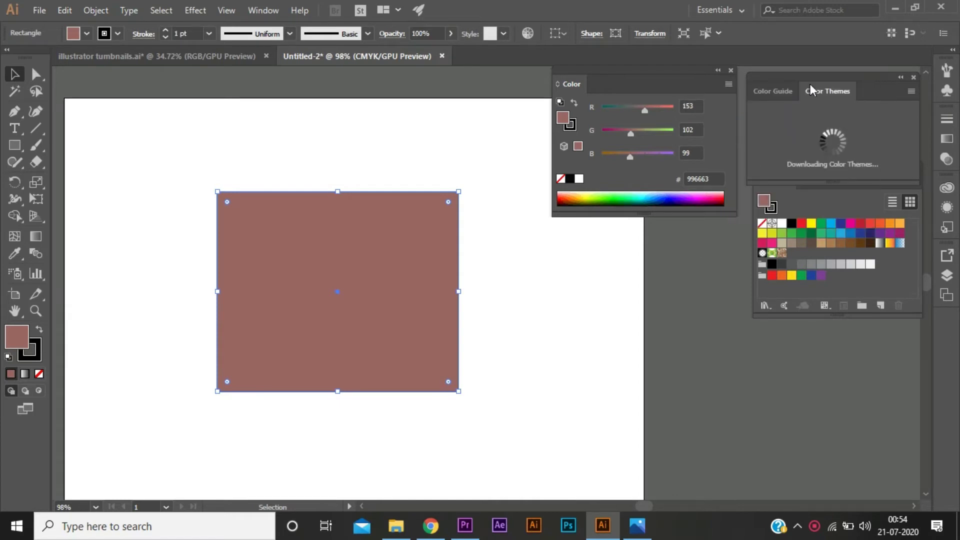
Step: Float the Color Guide as an enlarged panel and apply its darkest shade, 231F20
click(772, 91)
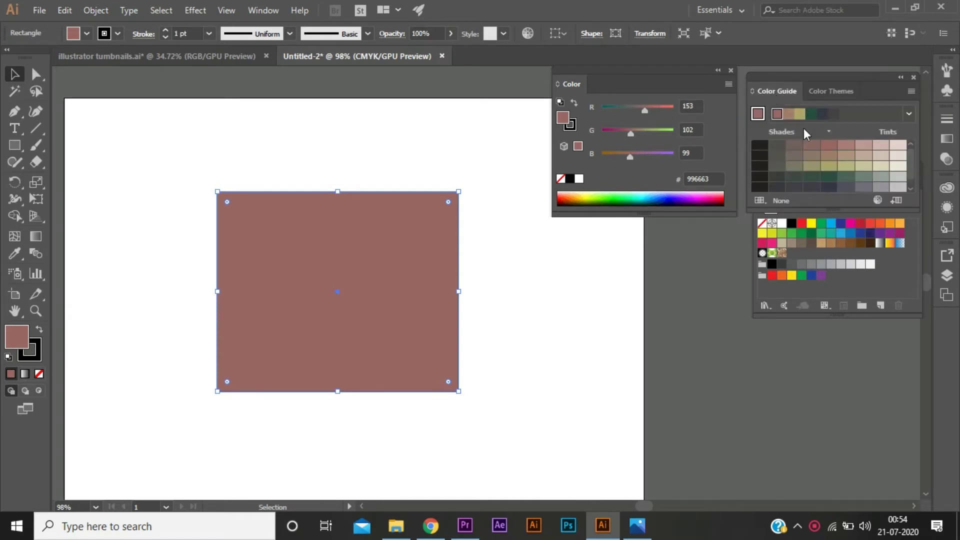
drag(784, 91, 591, 230)
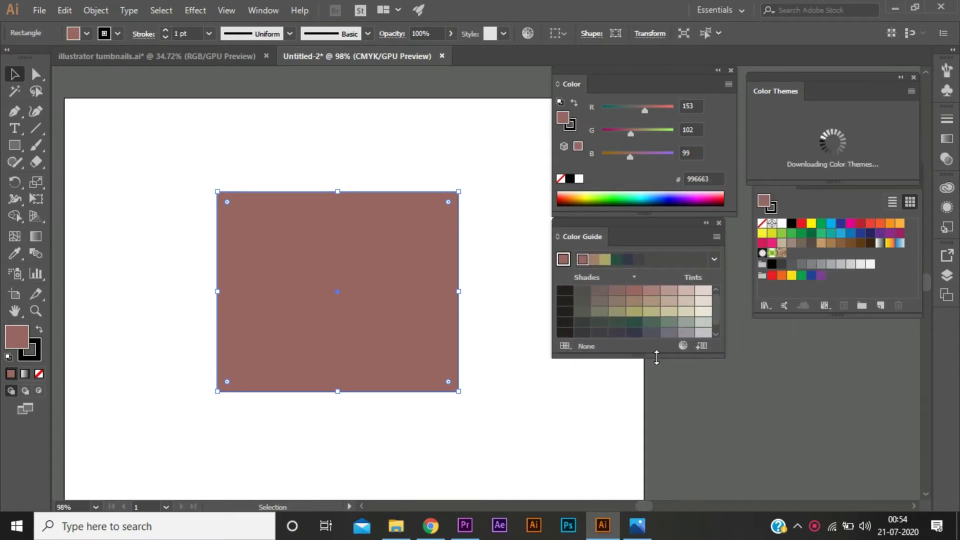
drag(656, 354, 656, 401)
drag(556, 300, 521, 300)
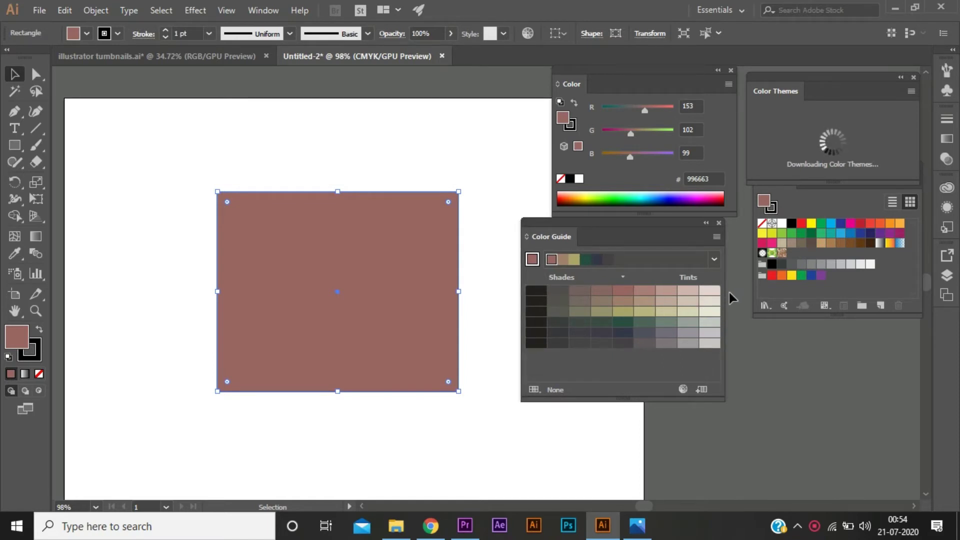
drag(729, 291, 746, 291)
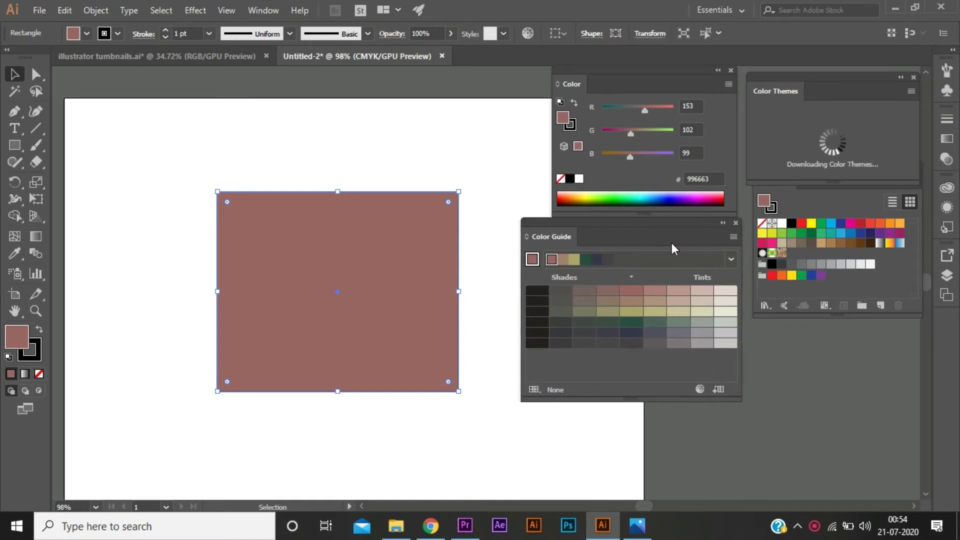
drag(679, 223, 676, 230)
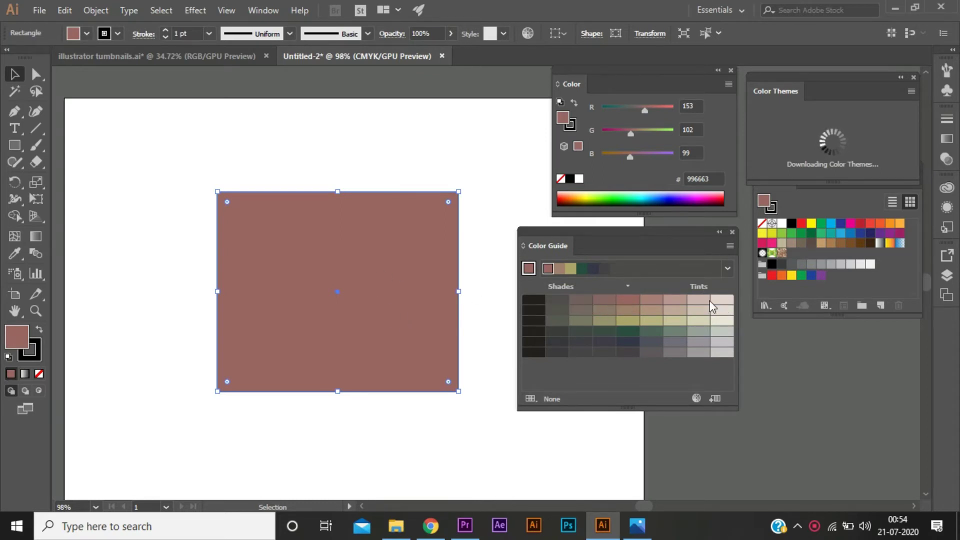
click(538, 307)
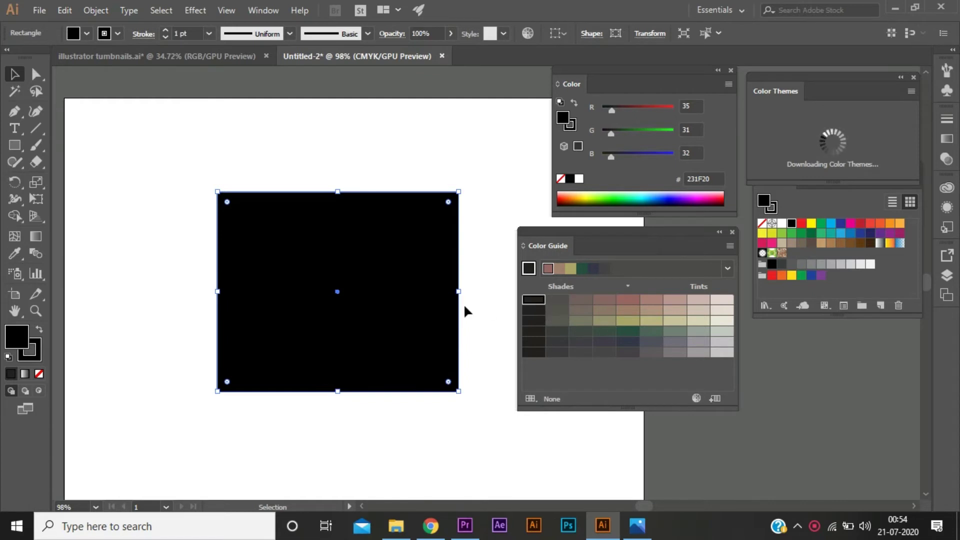
Step: Try progressively lighter Color Guide tints on the rectangle
click(556, 300)
click(589, 302)
click(606, 301)
click(628, 301)
click(652, 302)
click(699, 301)
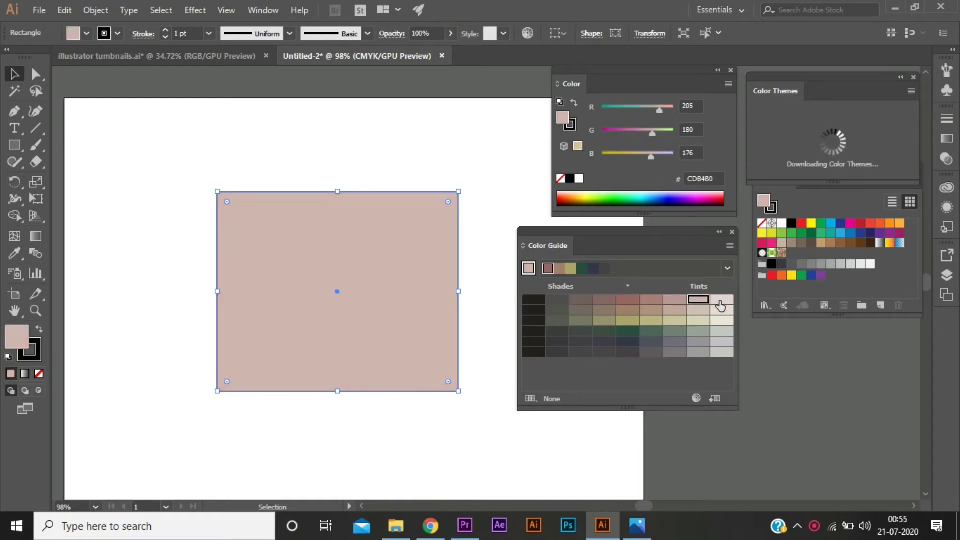
click(722, 310)
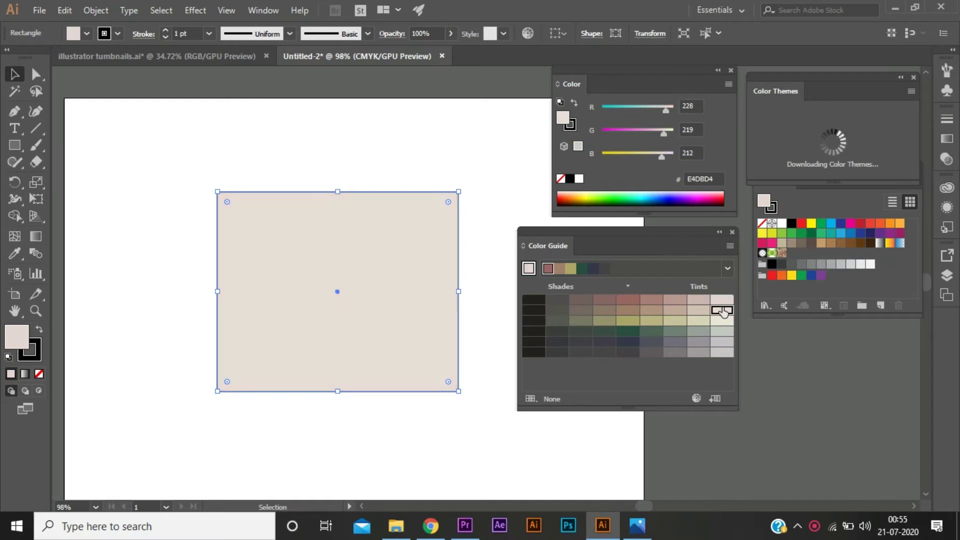
click(705, 300)
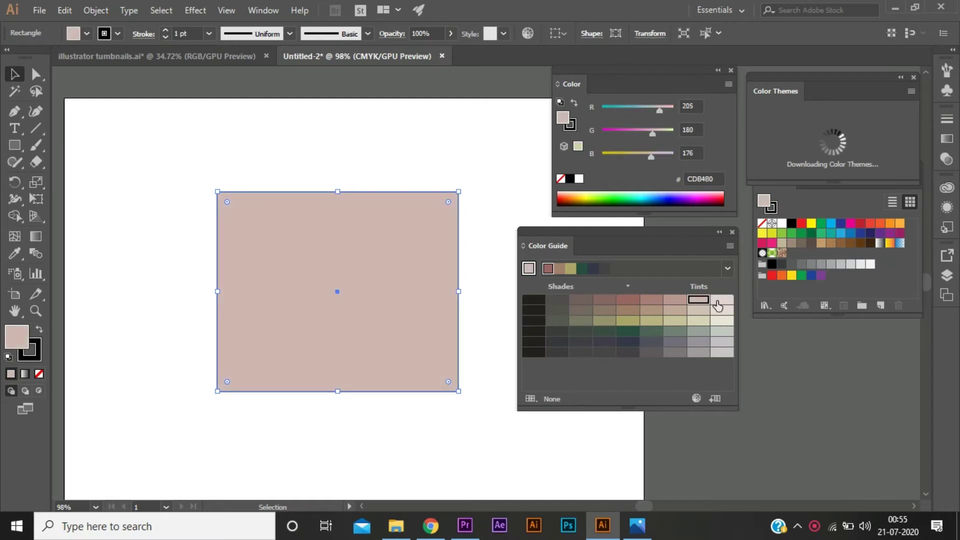
Step: Try darker shades and harmony colours, settling on grey-green 6F8076
click(561, 302)
click(582, 301)
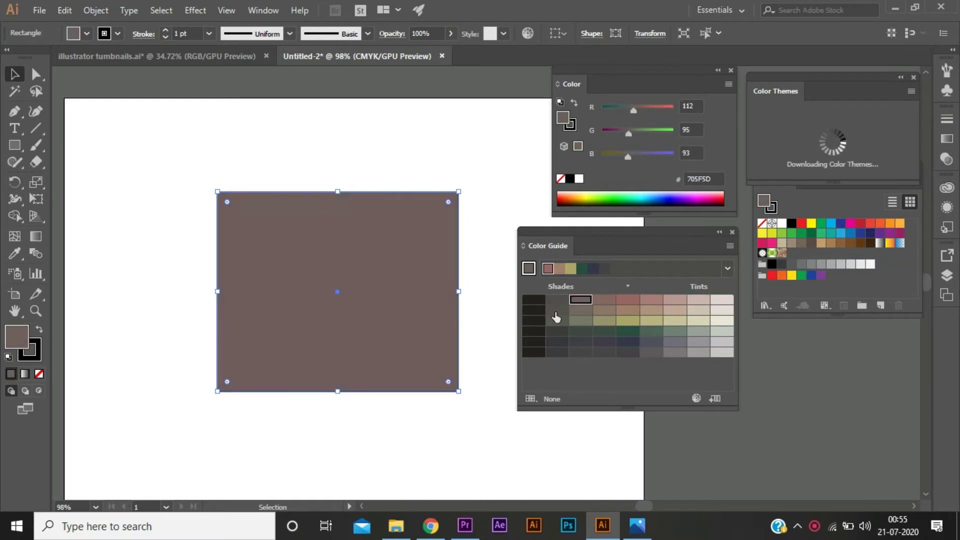
click(561, 311)
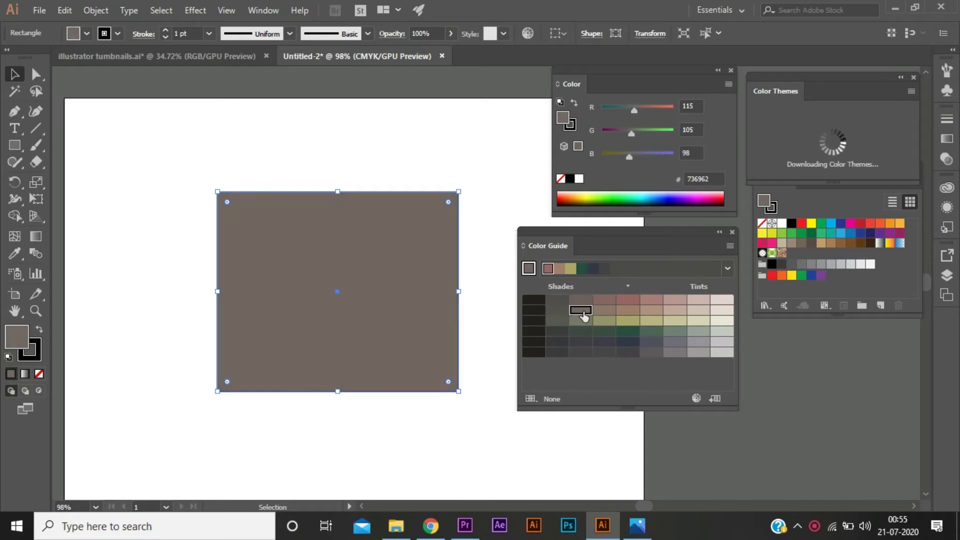
click(628, 311)
click(690, 311)
click(559, 270)
click(581, 270)
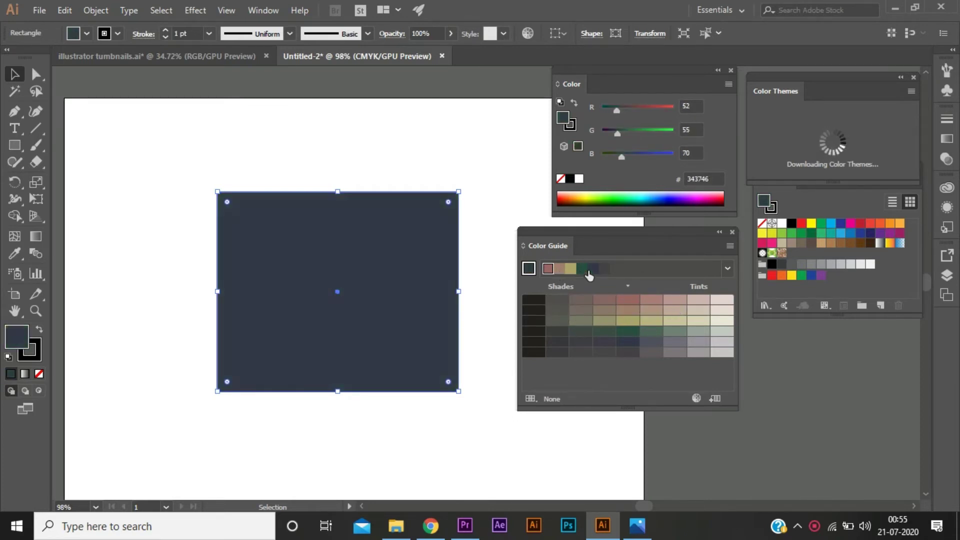
click(580, 331)
click(604, 331)
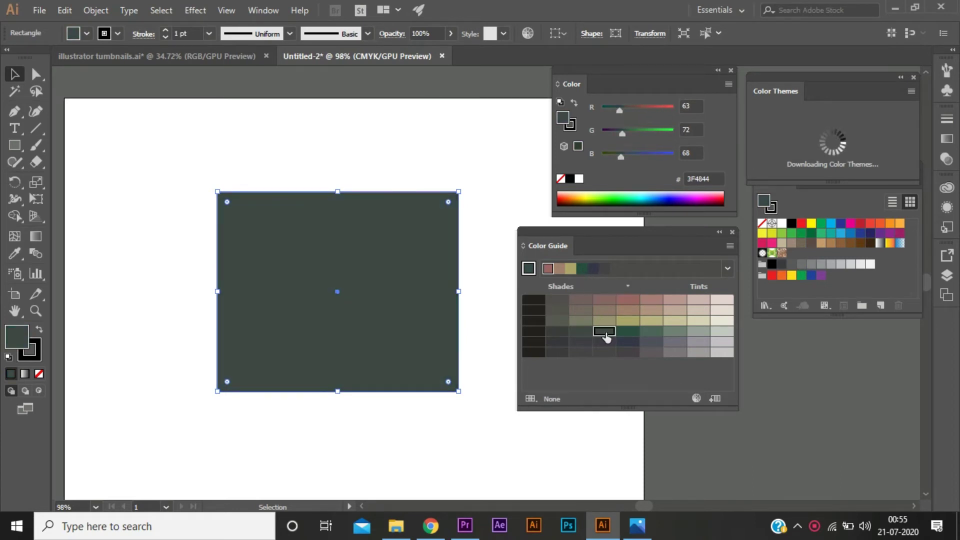
click(651, 320)
click(675, 331)
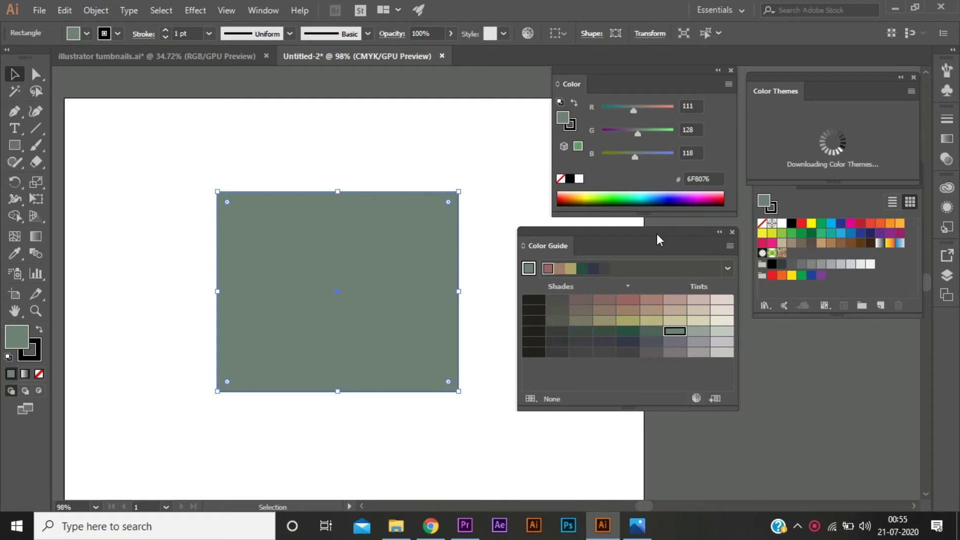
Step: Nudge the Color Guide panel slightly back into position
drag(656, 231, 658, 232)
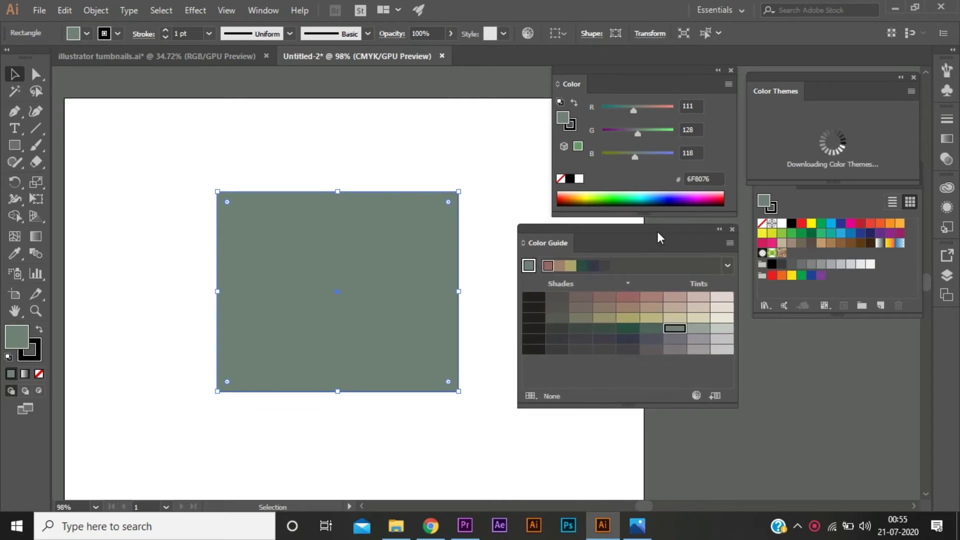
drag(658, 232, 656, 229)
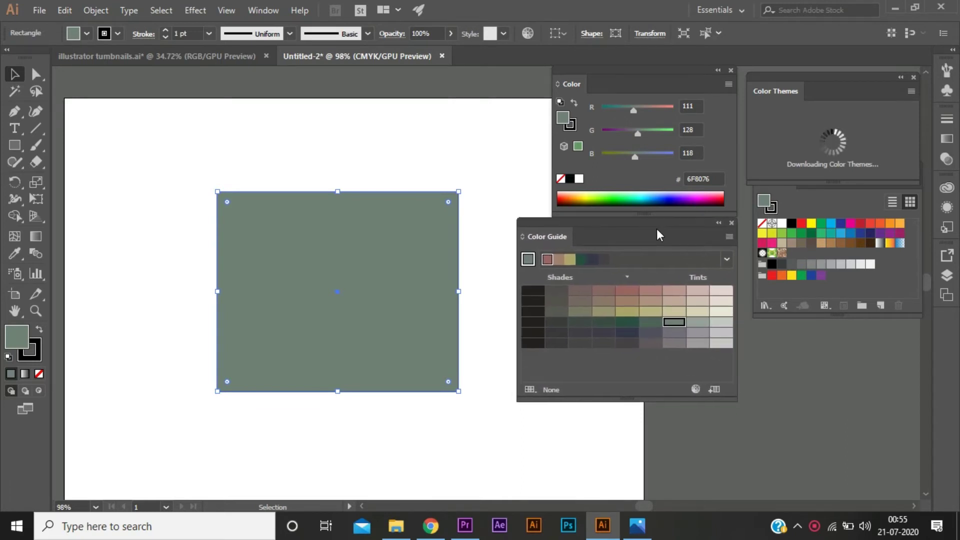
click(728, 237)
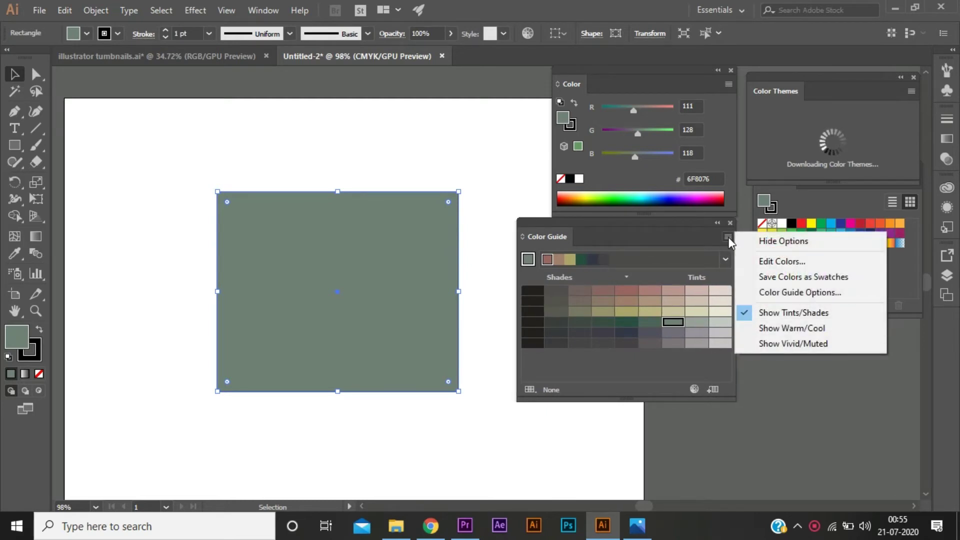
Step: Show Warm/Cool variations in the Color Guide and try warm browns and a cool purple
click(822, 328)
click(728, 237)
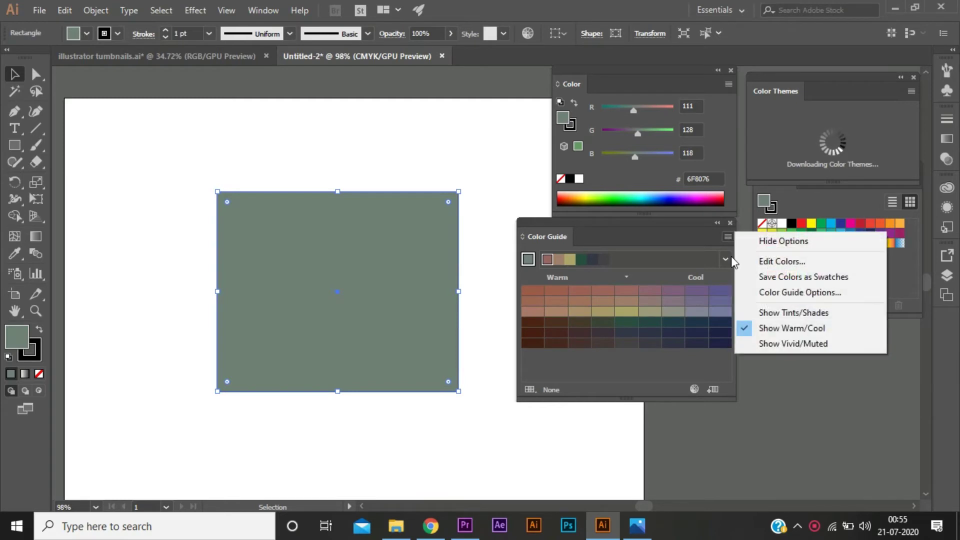
click(799, 334)
click(550, 302)
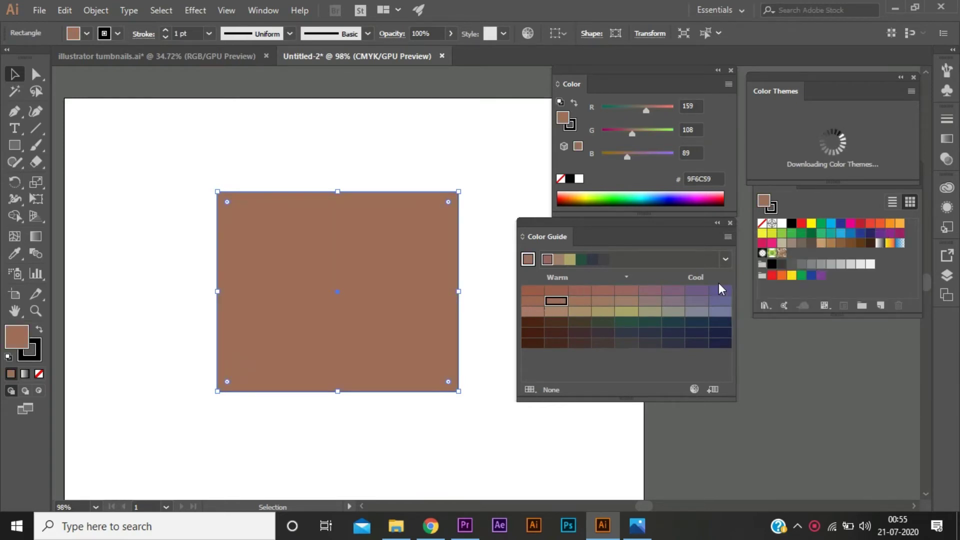
click(620, 291)
click(580, 292)
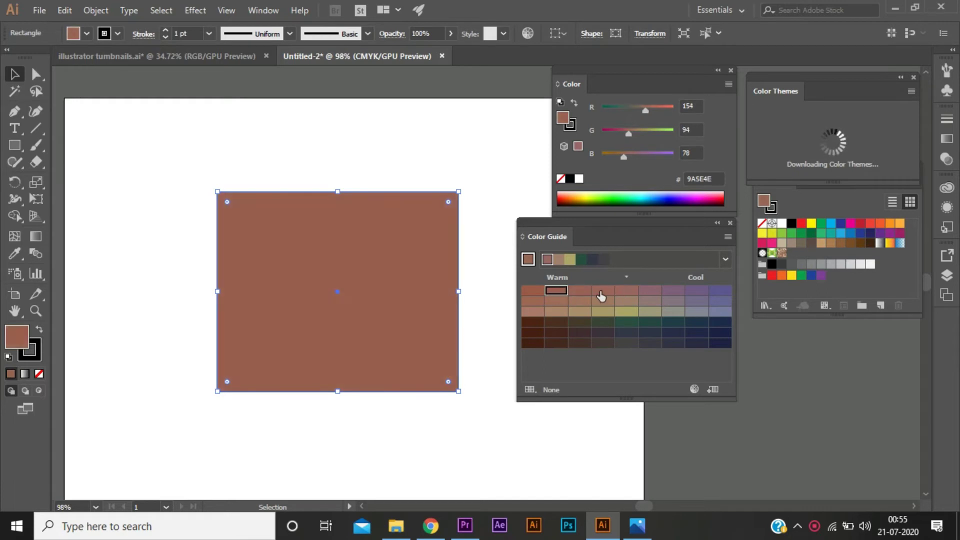
click(700, 292)
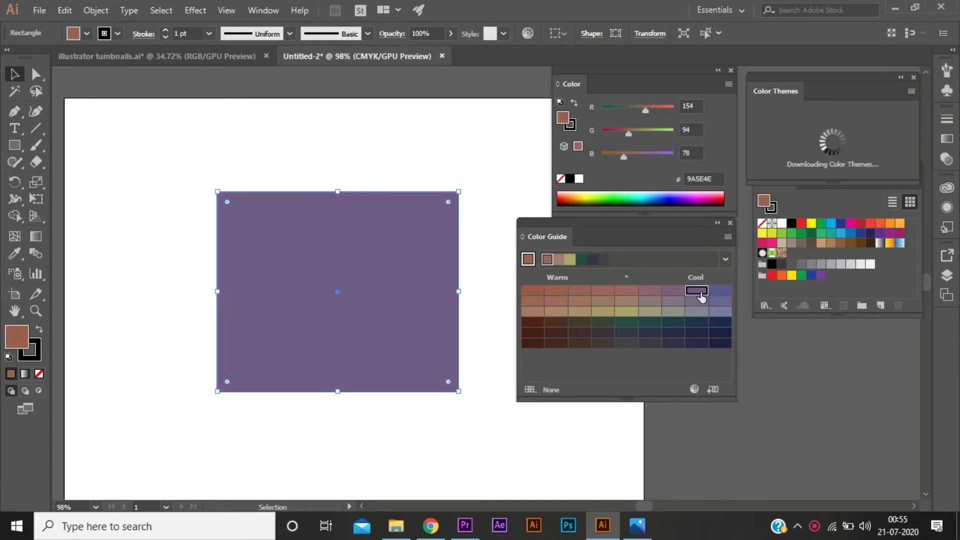
Step: Switch to Vivid/Muted variations and fill the rectangle dark green 3F4844
click(728, 238)
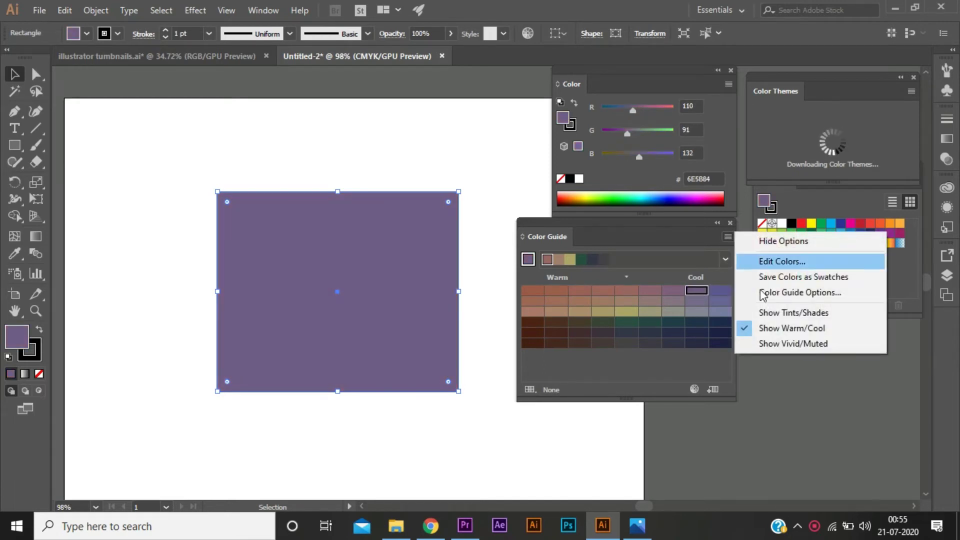
click(794, 344)
click(650, 300)
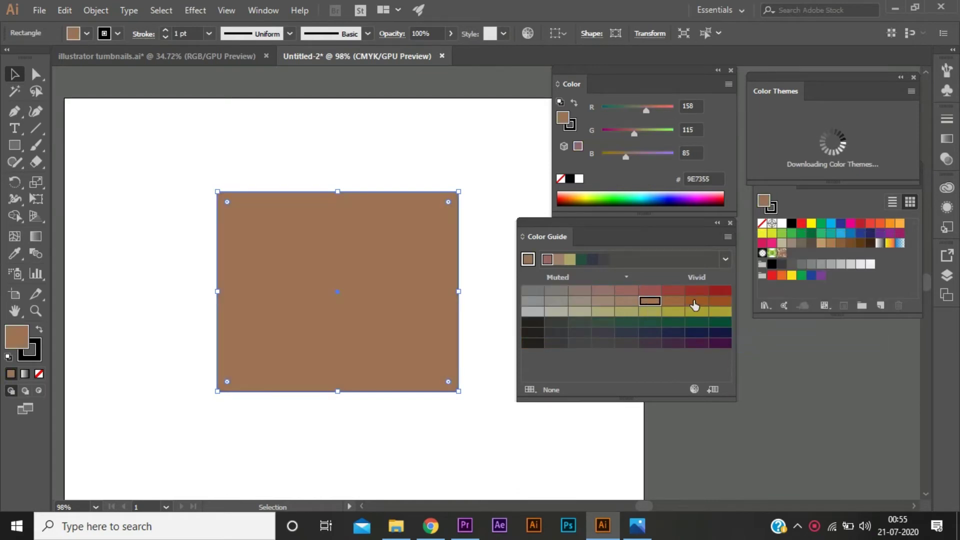
click(580, 320)
click(615, 326)
click(728, 237)
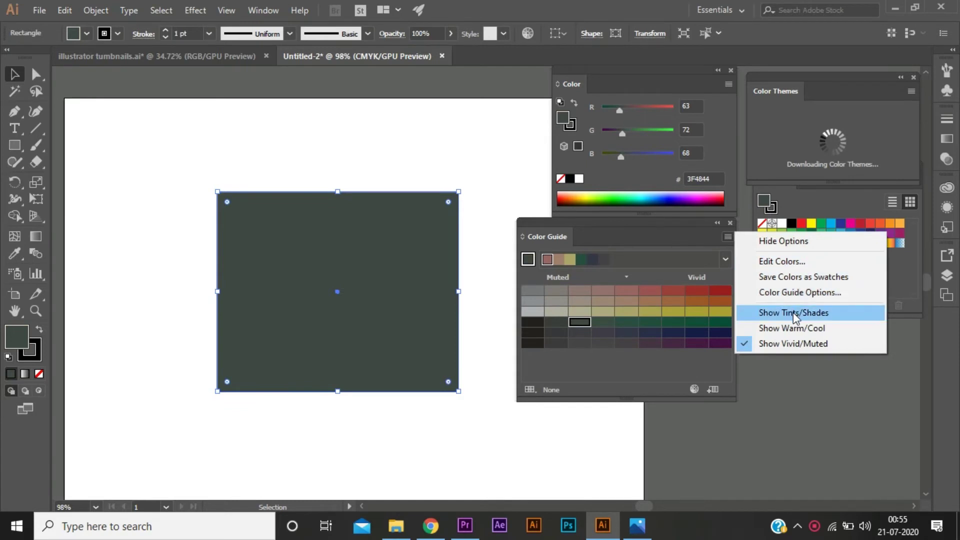
Step: Dismiss the Color Guide Options unchanged and close the Color Themes panel
click(806, 294)
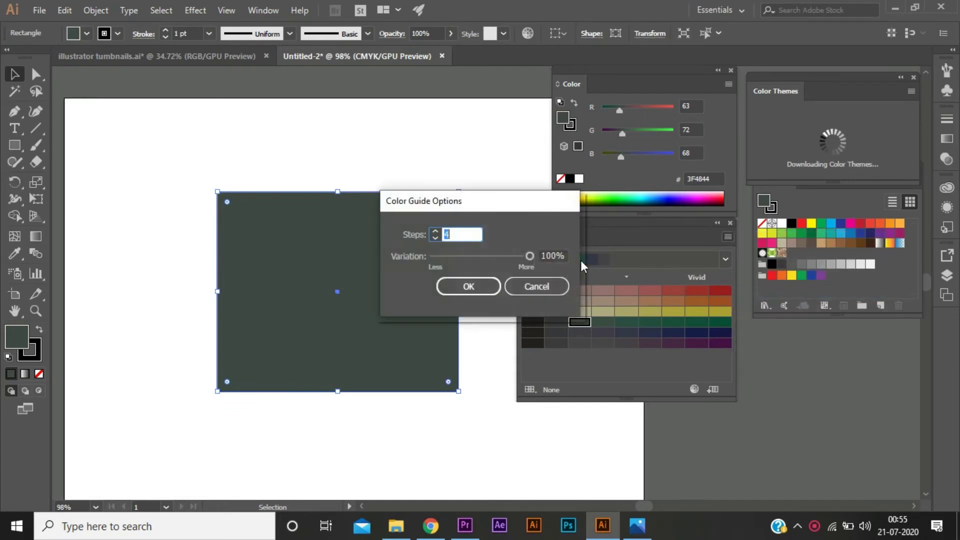
click(550, 288)
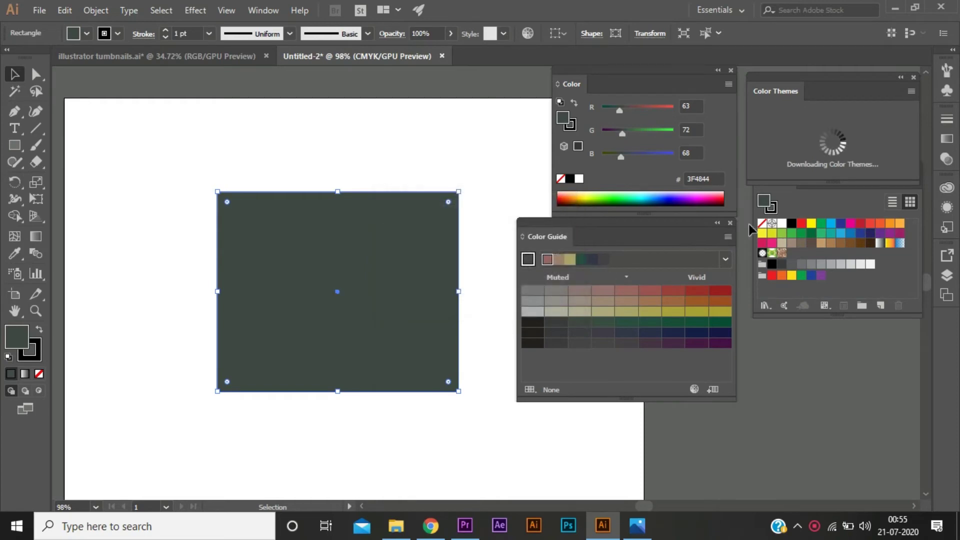
mouse_move(652, 227)
mouse_down()
mouse_move(660, 240)
mouse_move(660, 230)
mouse_up()
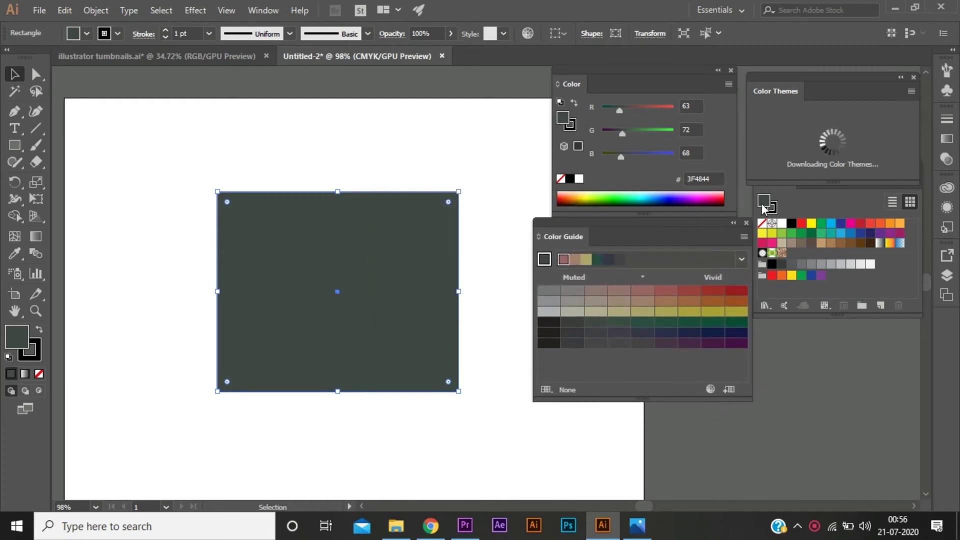
click(913, 78)
Step: Rearrange the Swatches, Color Guide and Color panels around the artboard and deselect
drag(828, 169, 640, 405)
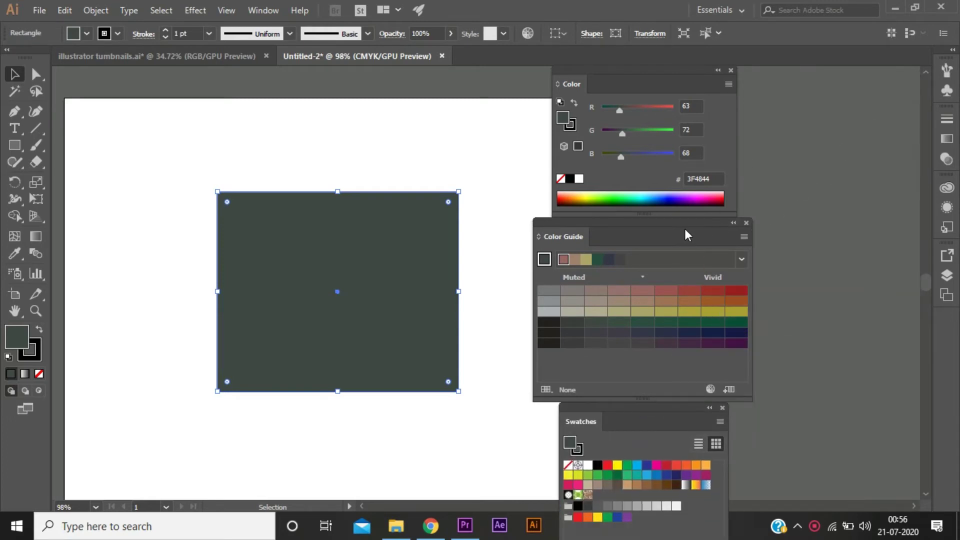
drag(685, 229, 857, 148)
drag(663, 80, 833, 80)
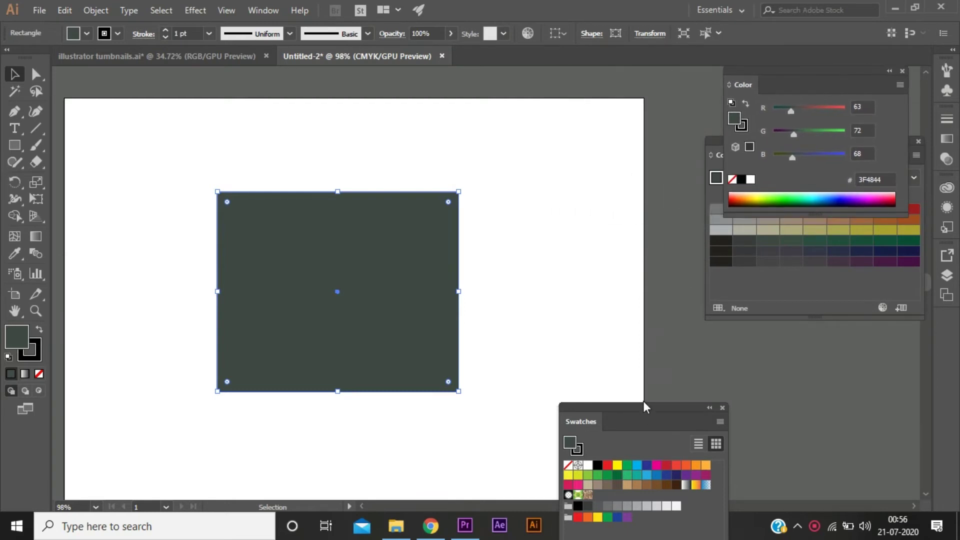
drag(667, 410, 634, 277)
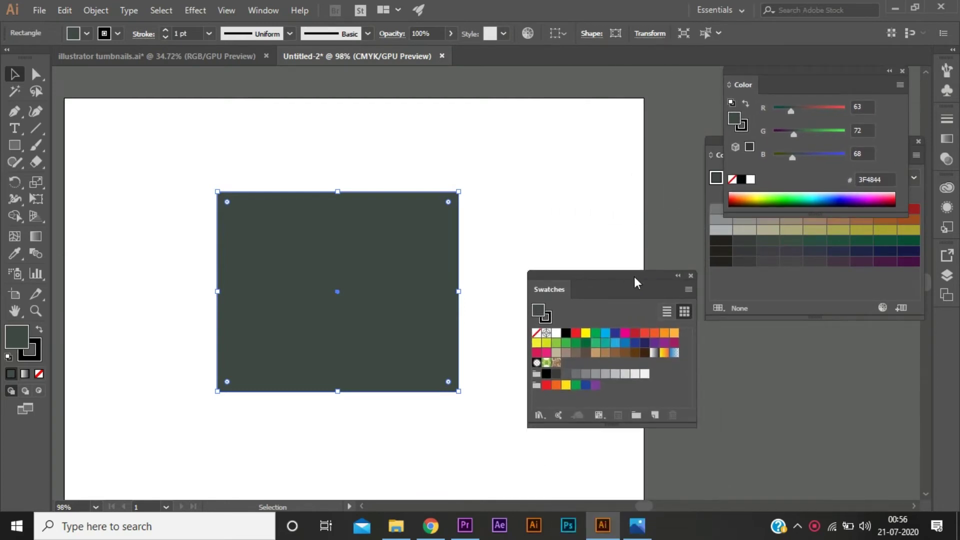
click(775, 413)
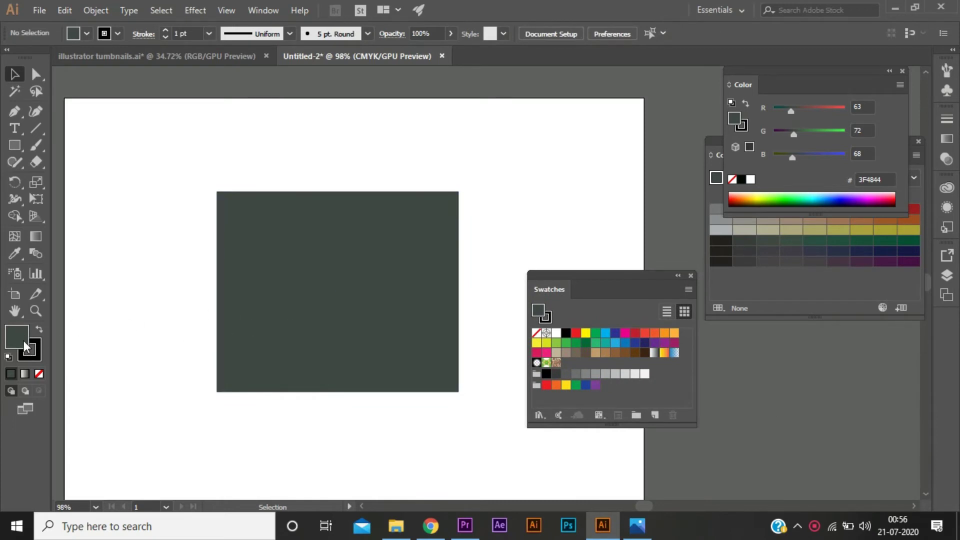
Step: Set the fill colour to olive 7A7F18 in the Color Picker
double_click(22, 342)
click(256, 297)
drag(290, 298, 289, 322)
click(250, 249)
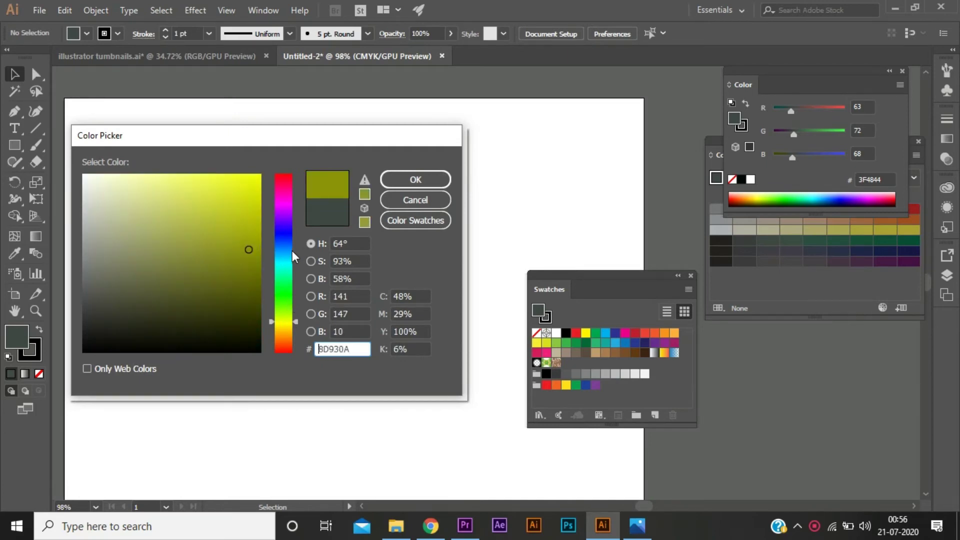
click(224, 267)
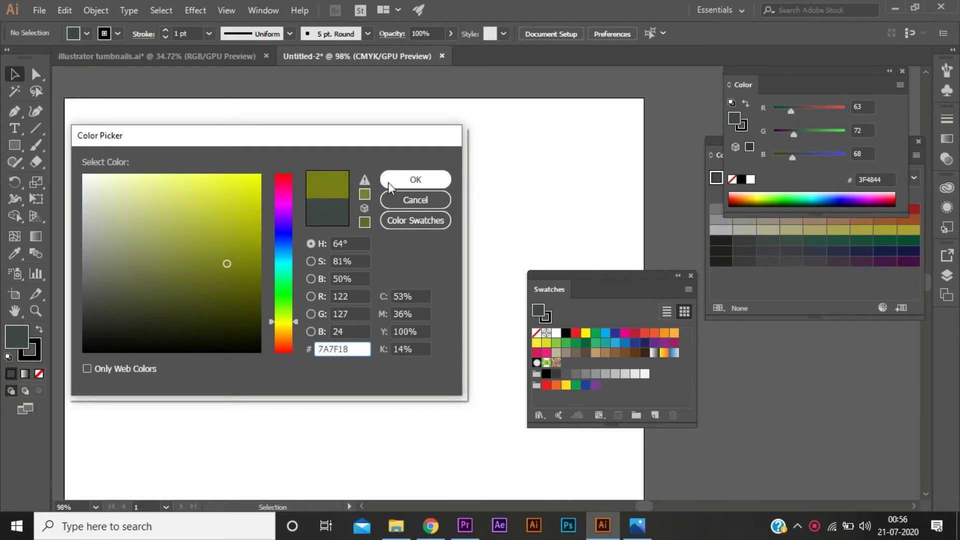
click(415, 180)
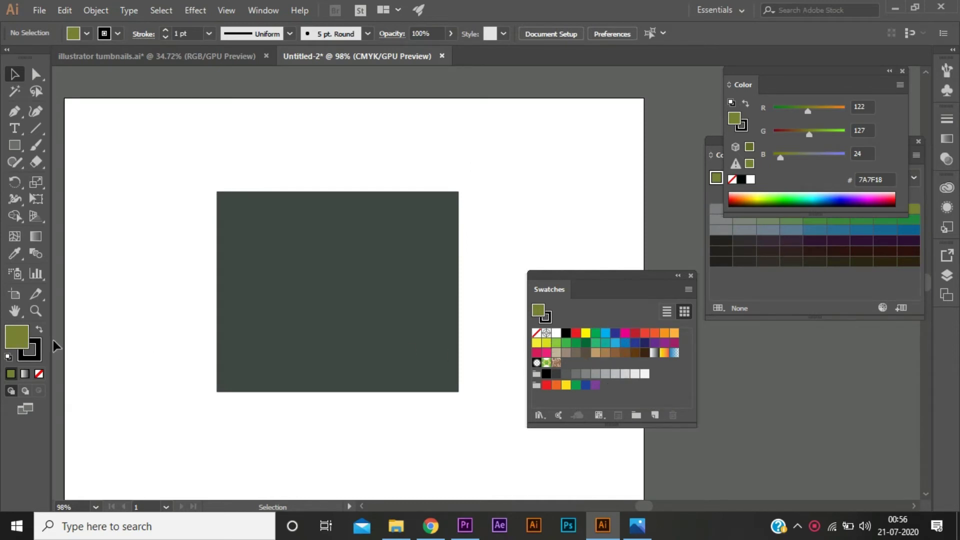
Step: Add the olive fill as a new swatch and reselect the rectangle
drag(269, 360, 573, 372)
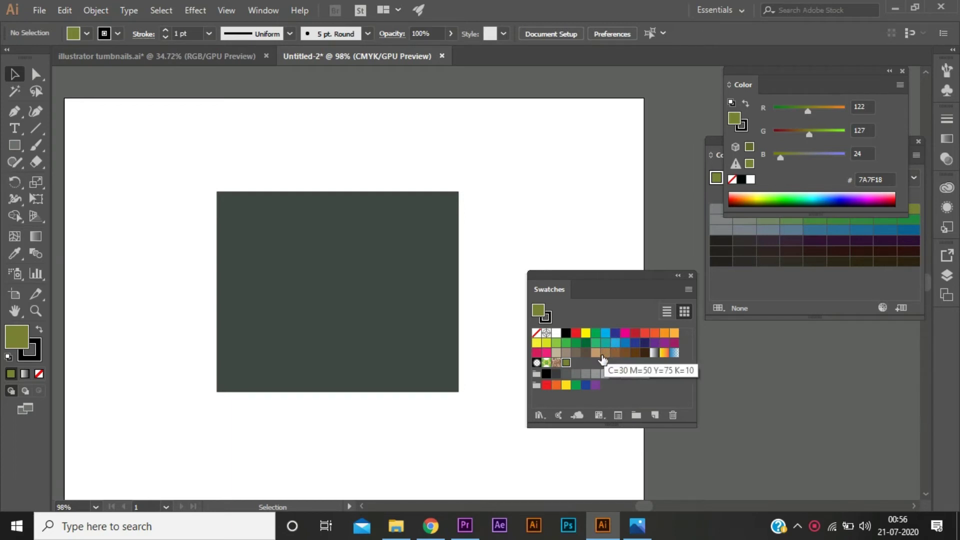
click(361, 354)
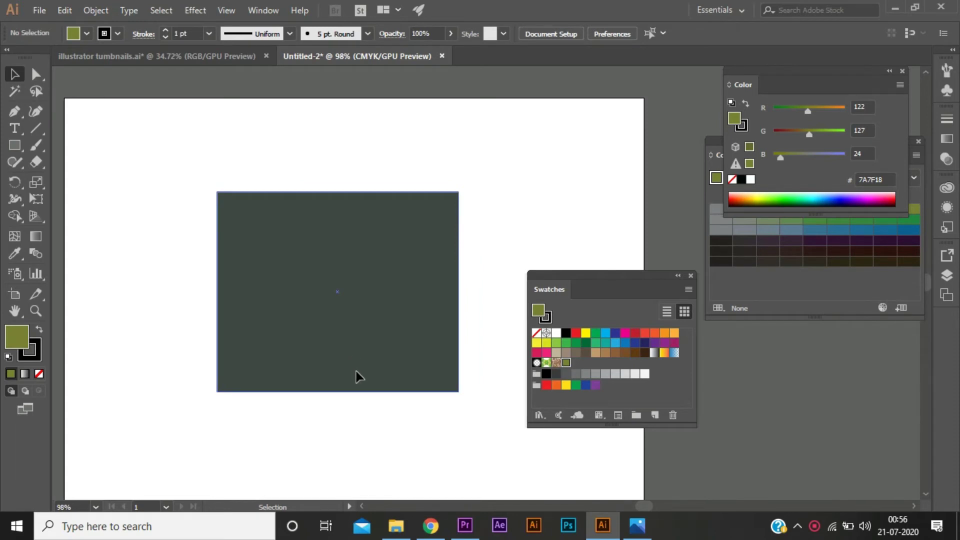
double_click(21, 346)
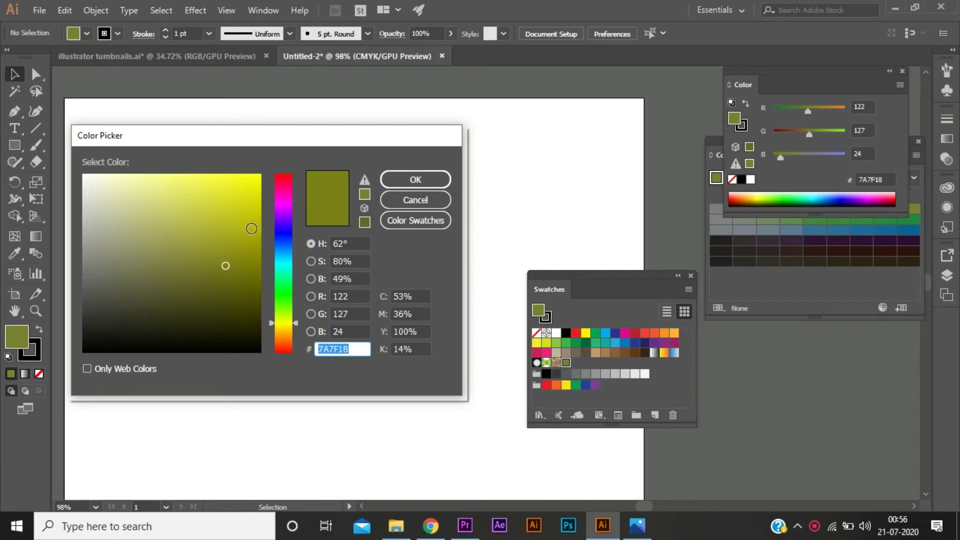
Step: Pick dark blue 1343A0 in the Color Picker and add it as a new swatch
click(253, 227)
click(288, 244)
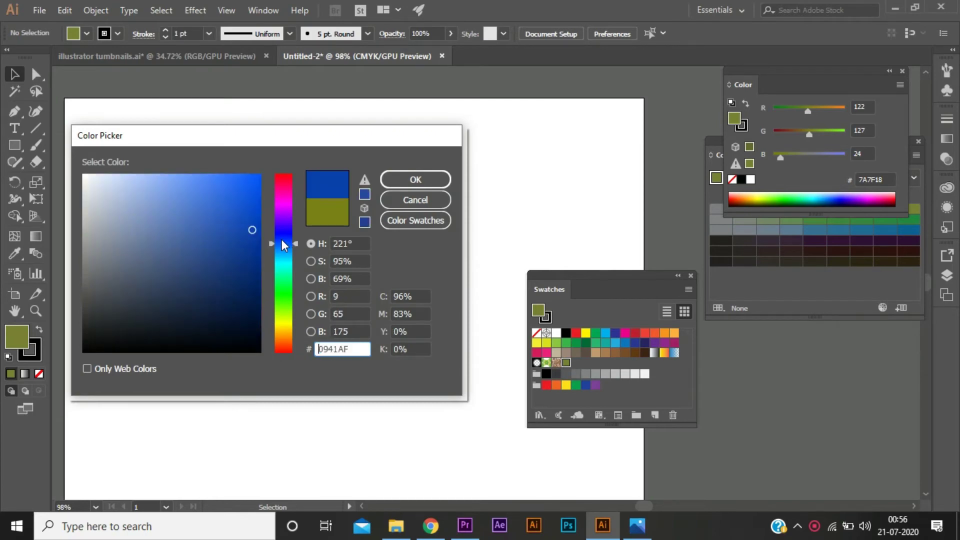
drag(230, 212, 246, 193)
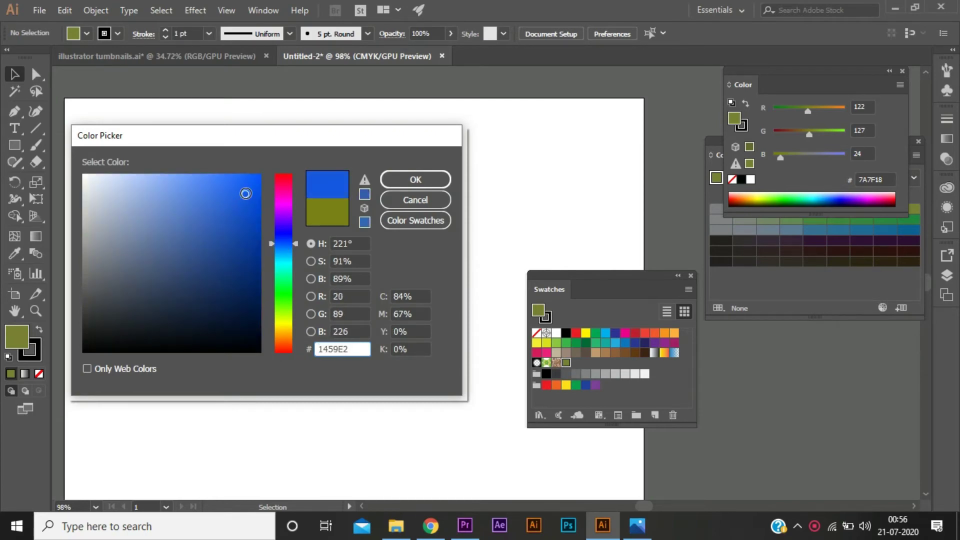
drag(250, 234, 240, 240)
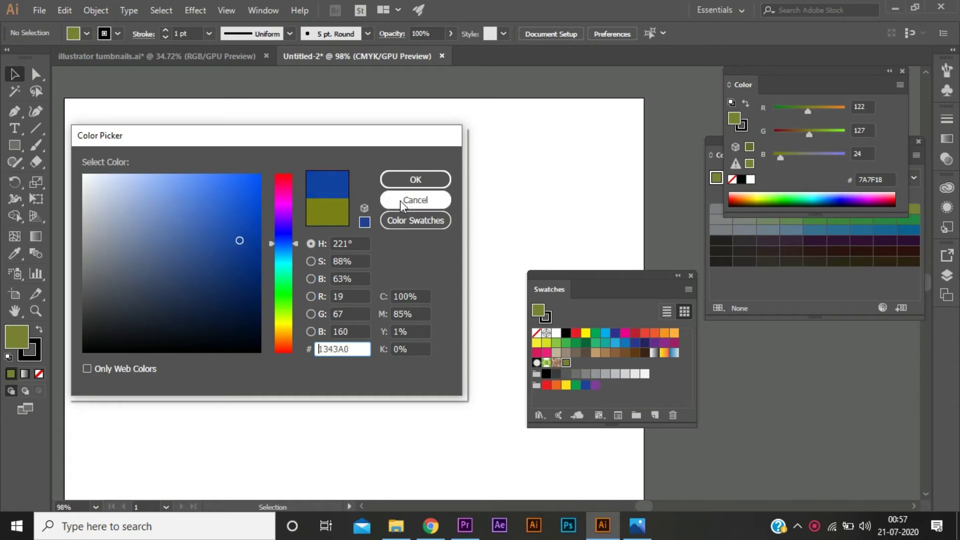
click(417, 179)
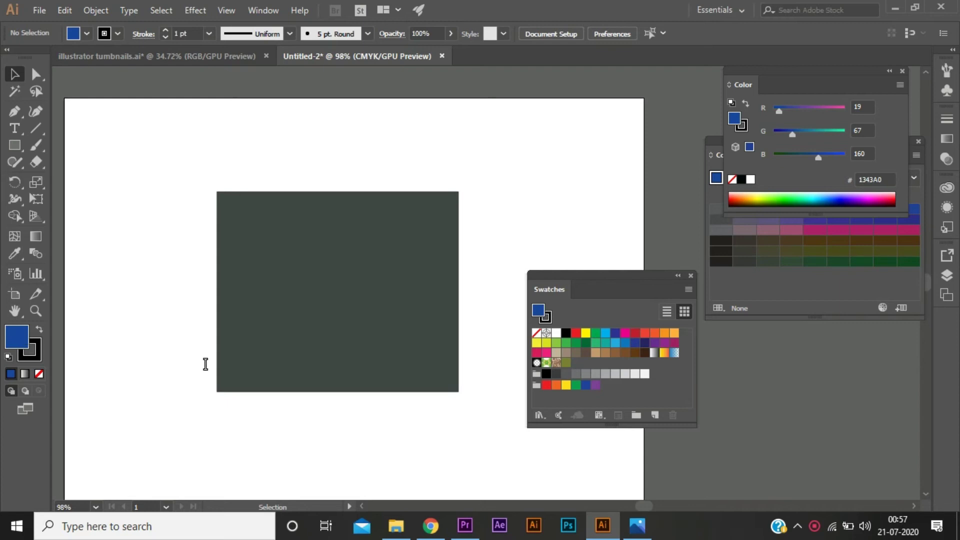
drag(580, 367, 577, 365)
click(395, 373)
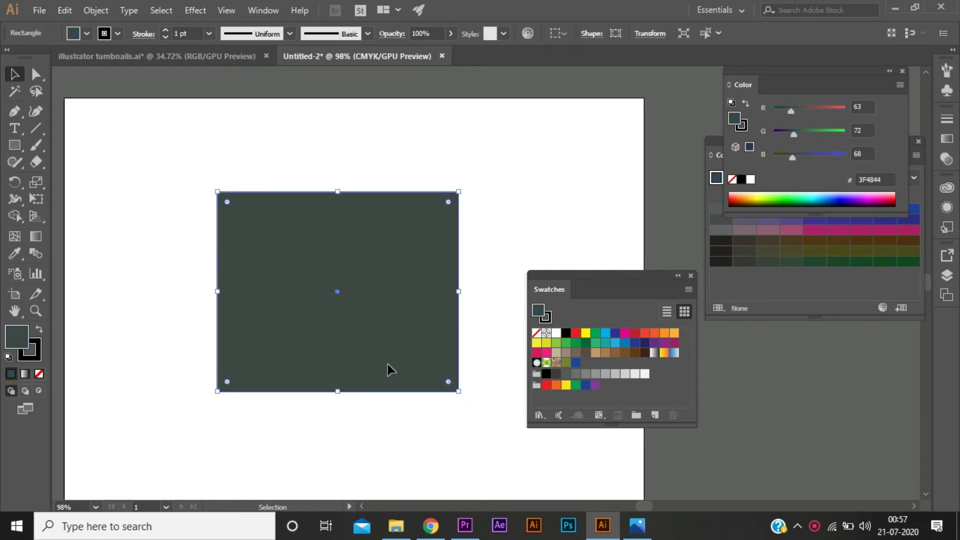
Step: Delete the old rectangle and draw a new square near the top-left
key(Delete)
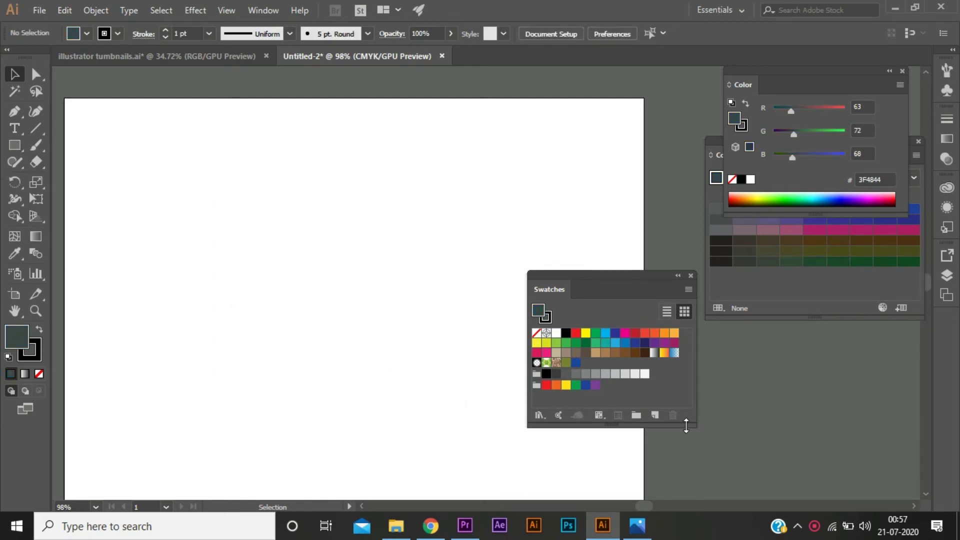
click(14, 145)
drag(110, 163, 227, 271)
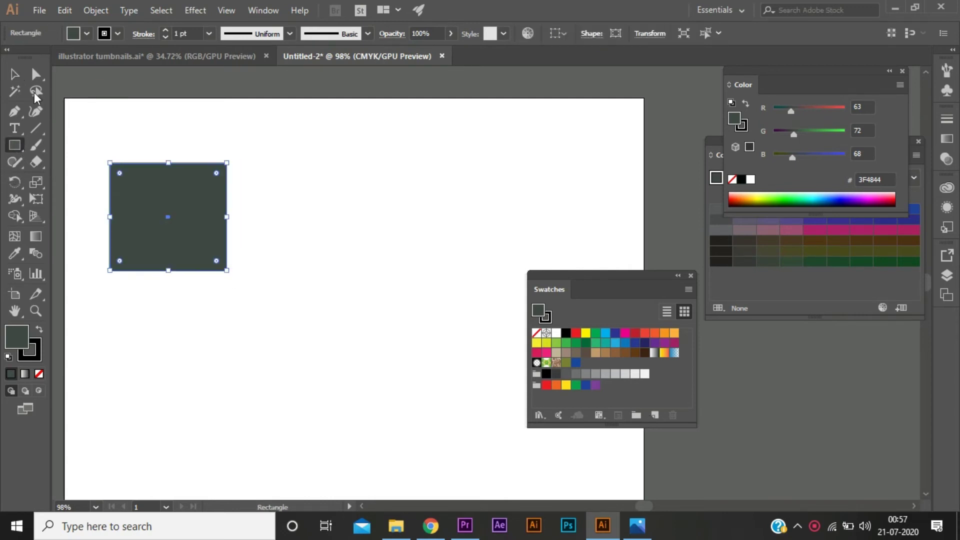
click(15, 74)
click(209, 276)
drag(185, 238, 195, 205)
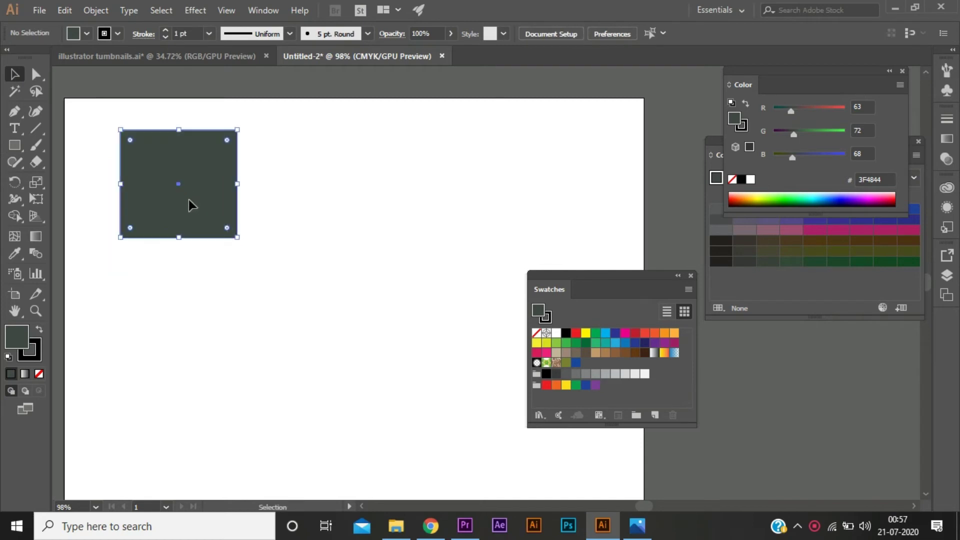
Step: Duplicate the square into a two-by-two grid and save its dark grey fill as a swatch
mouse_move(195, 206)
alt+mouse_down()
mouse_move(207, 378)
mouse_move(358, 225)
mouse_move(355, 210)
mouse_move(410, 338)
mouse_move(389, 389)
alt+mouse_up()
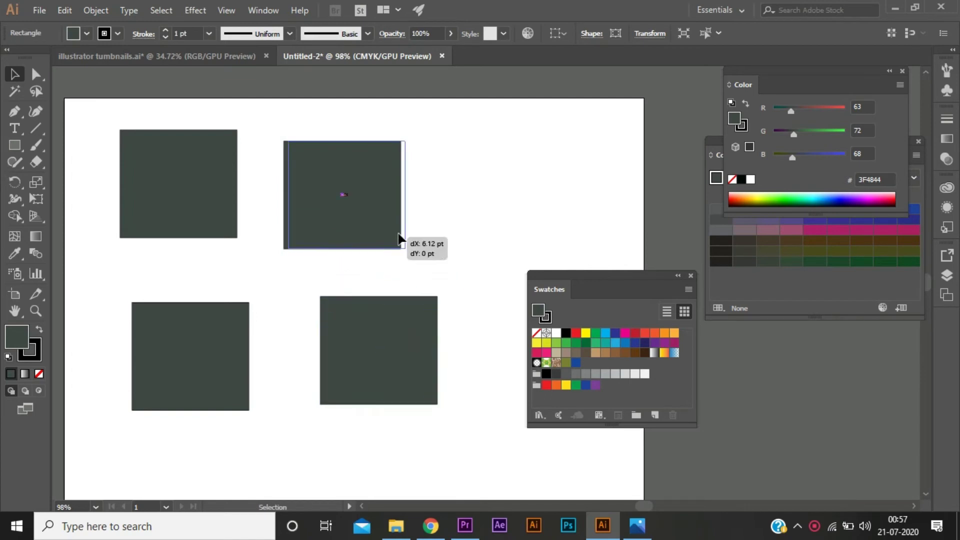
drag(398, 240, 425, 236)
click(499, 218)
click(391, 221)
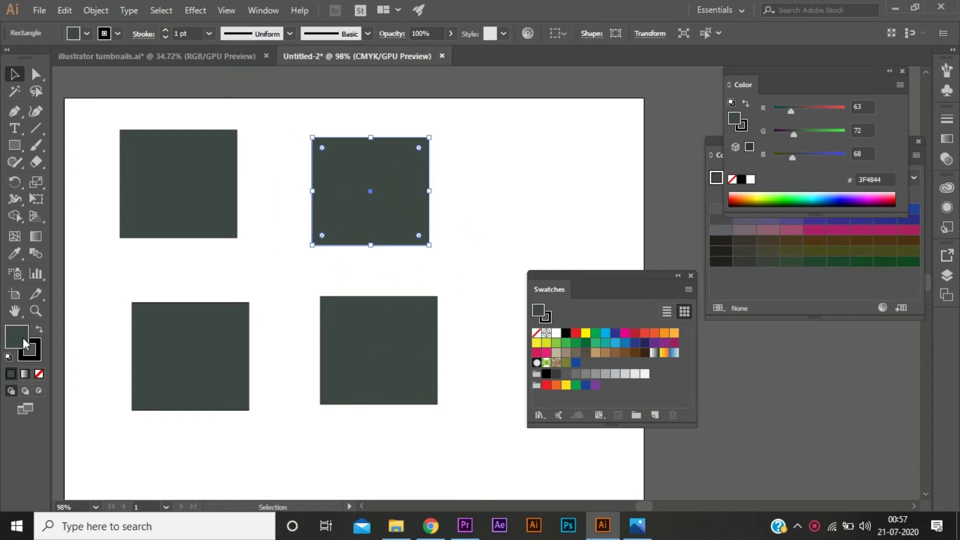
click(475, 276)
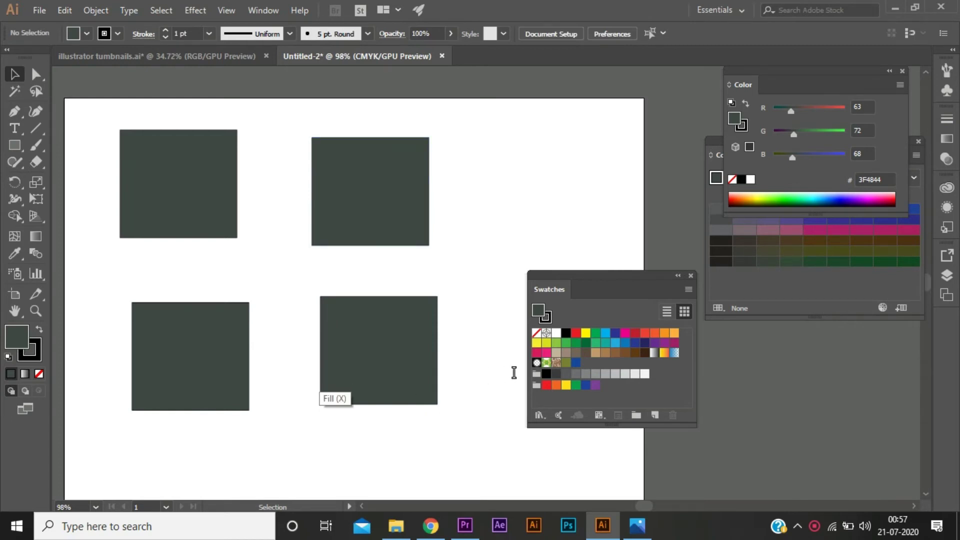
drag(591, 370, 590, 370)
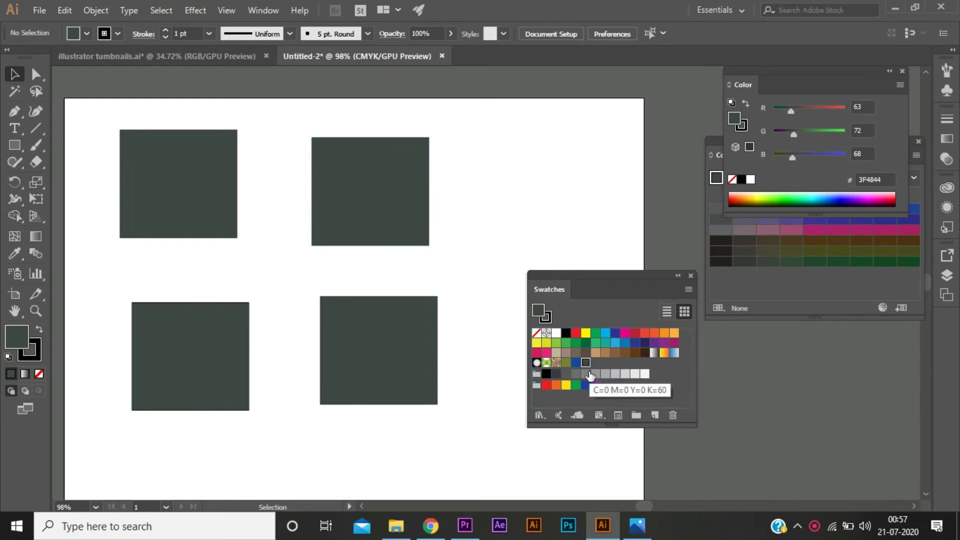
click(409, 377)
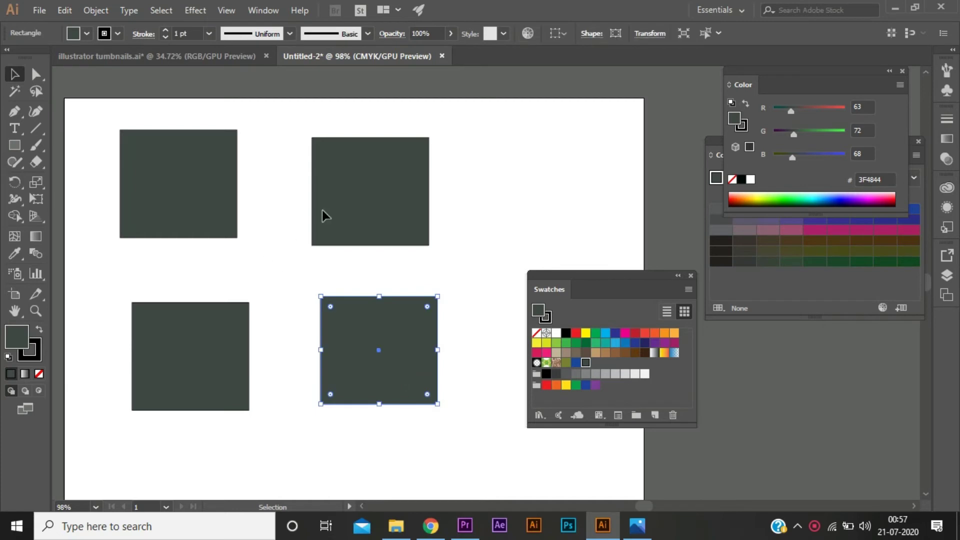
double_click(19, 341)
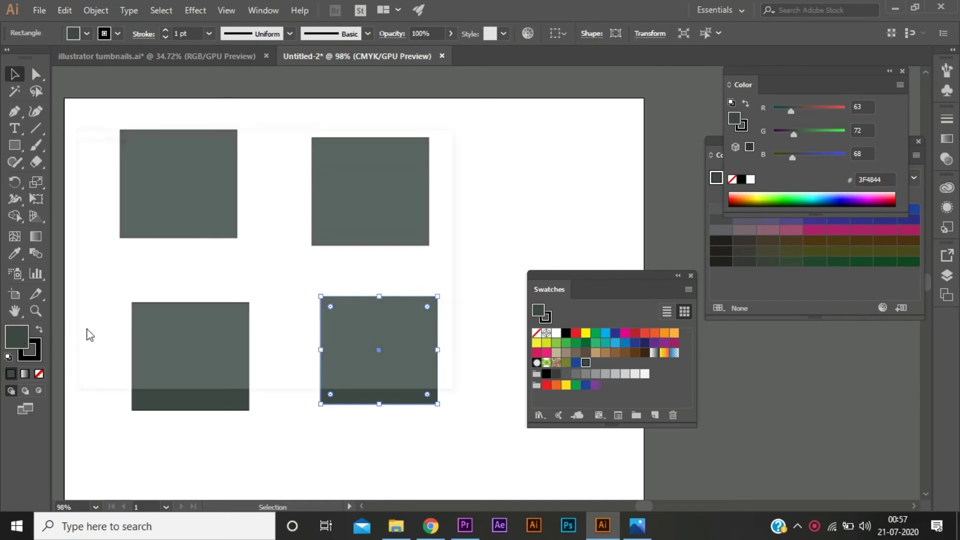
click(246, 294)
click(415, 180)
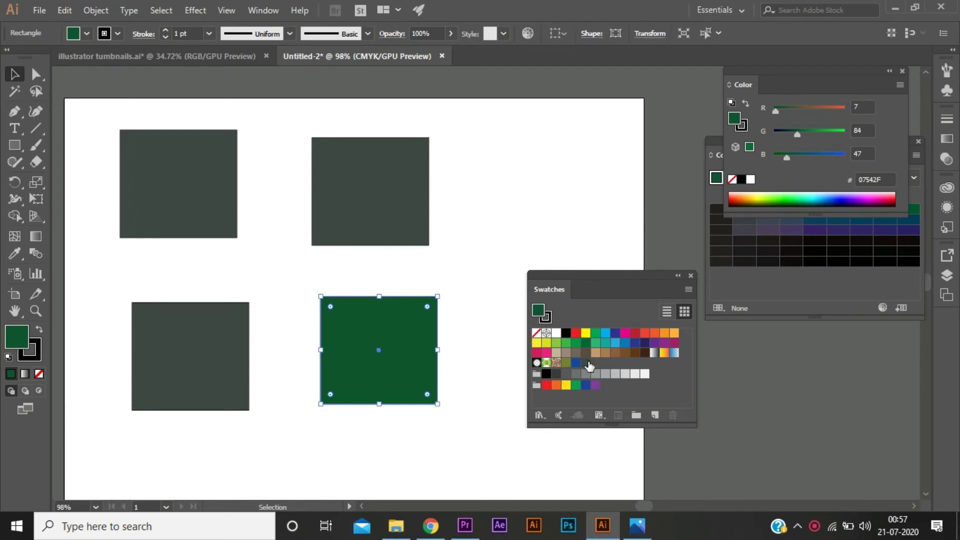
click(586, 362)
double_click(586, 363)
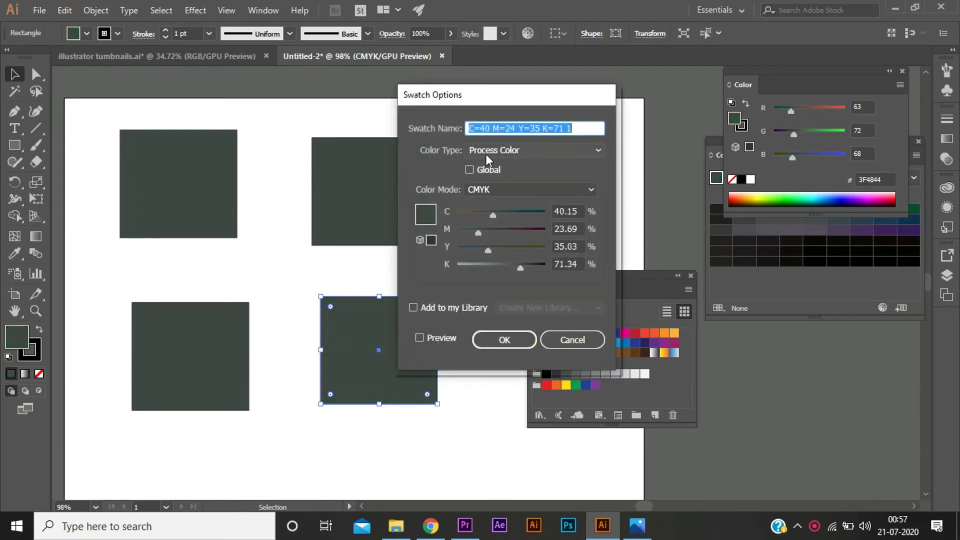
Step: Inspect the dark grey swatch's Color Type and leave it a non-global process colour
drag(554, 96, 487, 113)
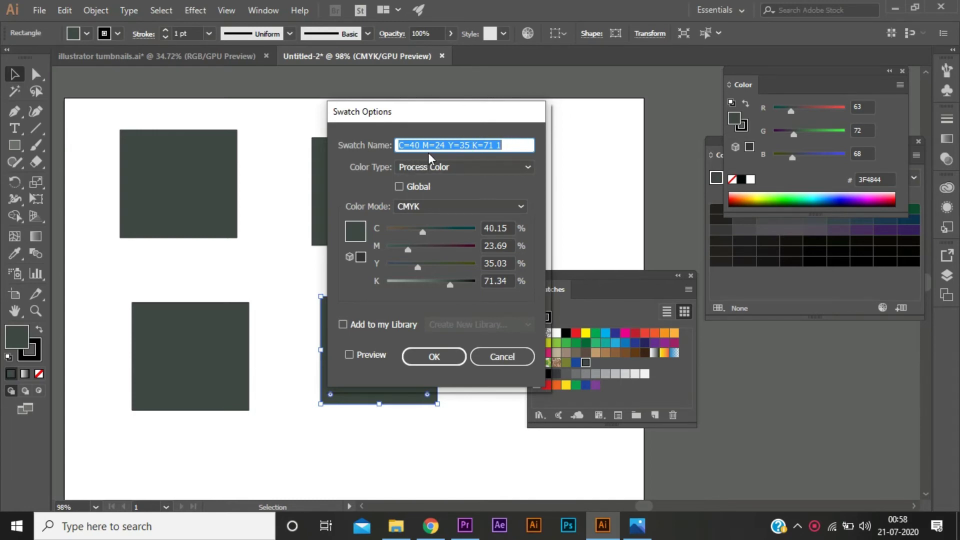
click(484, 167)
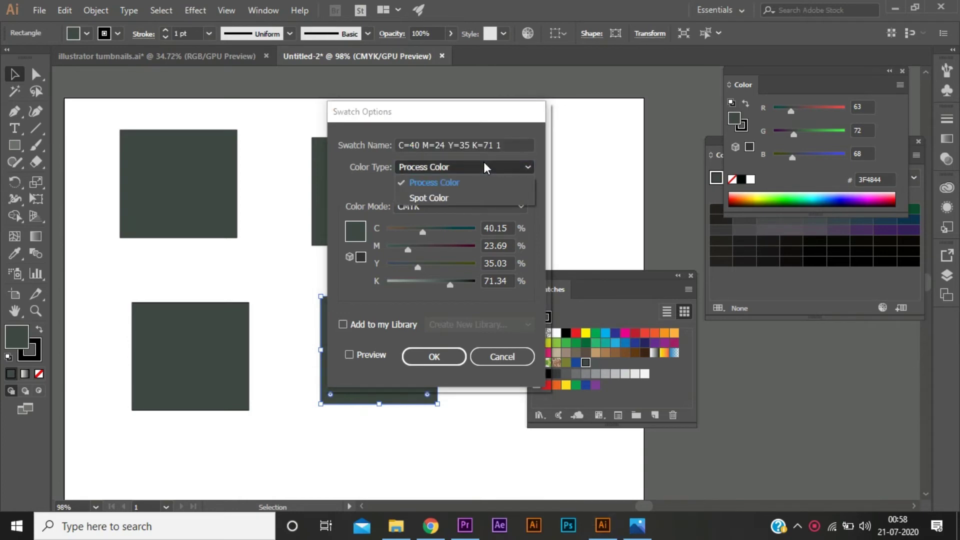
click(484, 167)
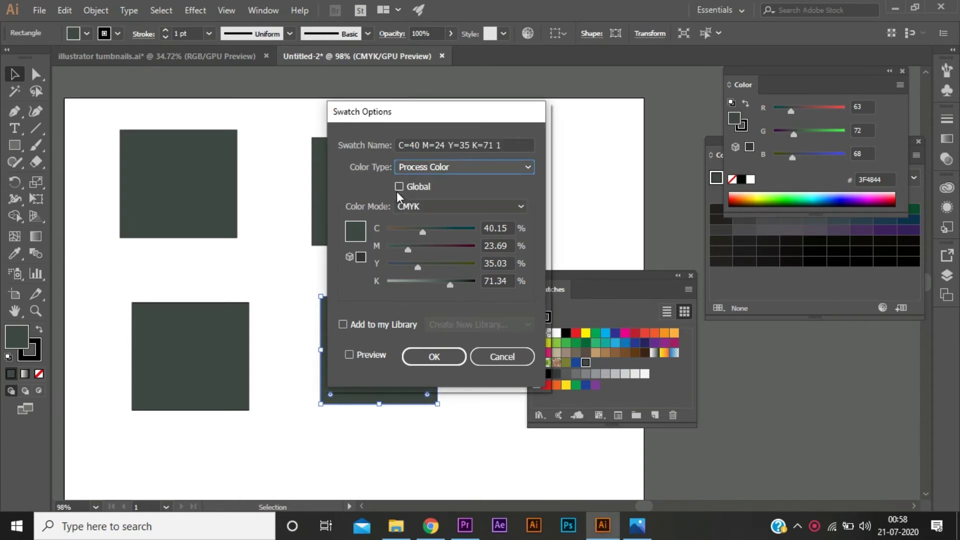
drag(418, 116, 598, 76)
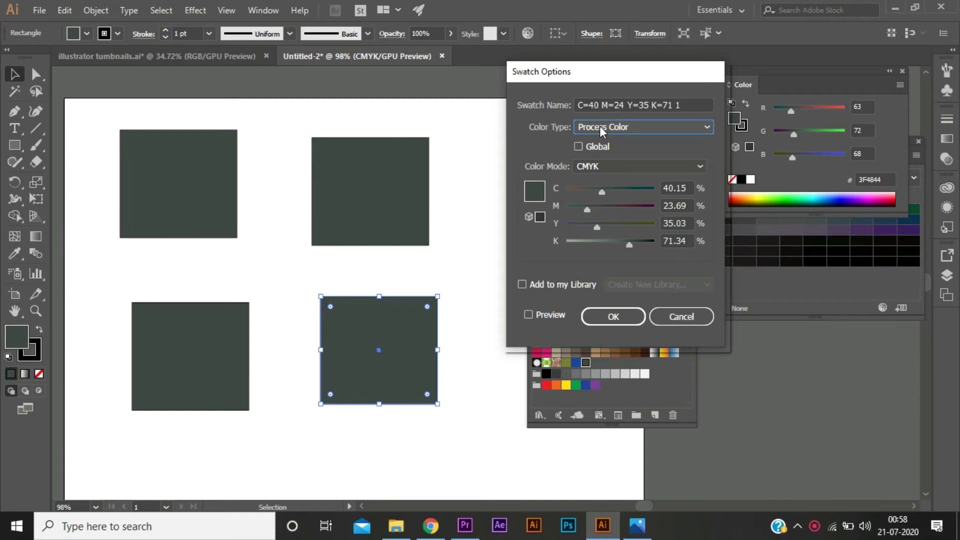
Step: Make the grey swatch Global and tune it with Preview to brown C=40 M=77 Y=84 K=54
click(579, 147)
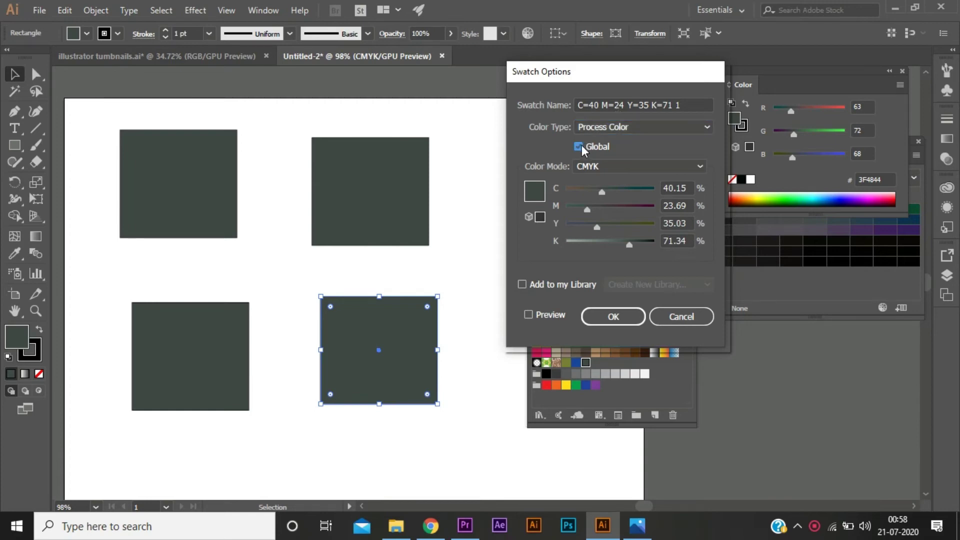
click(527, 315)
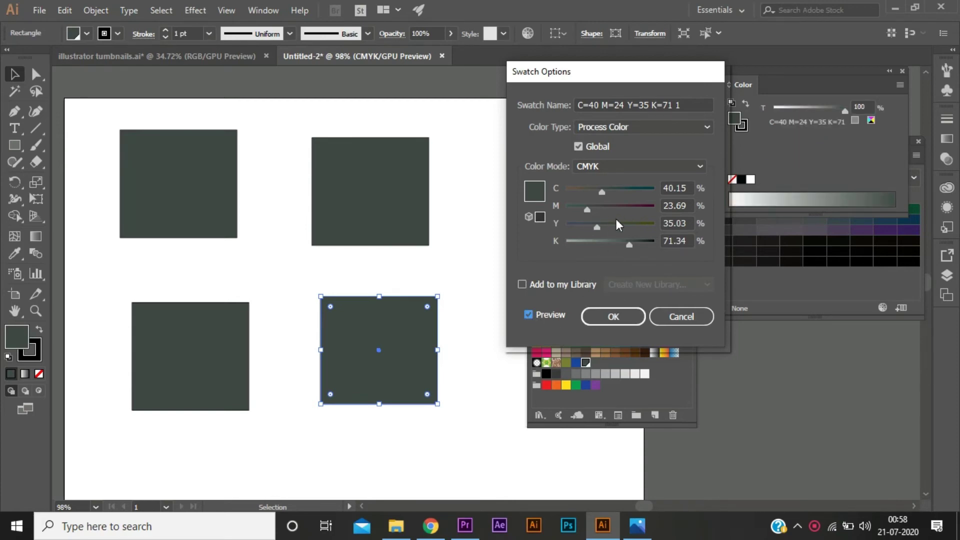
drag(610, 210, 634, 209)
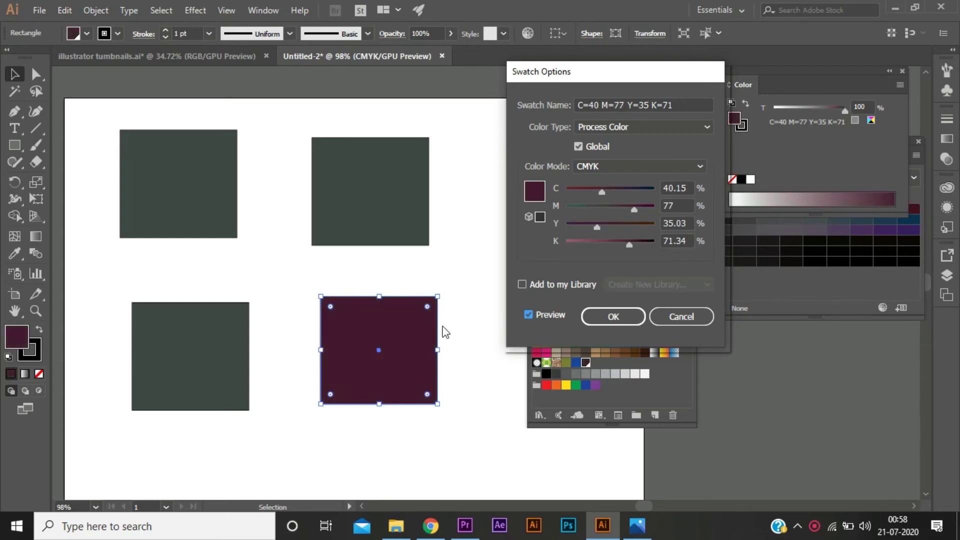
mouse_move(629, 245)
mouse_down()
mouse_move(608, 245)
mouse_move(630, 243)
mouse_move(615, 227)
mouse_move(640, 225)
mouse_move(603, 244)
mouse_move(616, 241)
mouse_up()
click(623, 315)
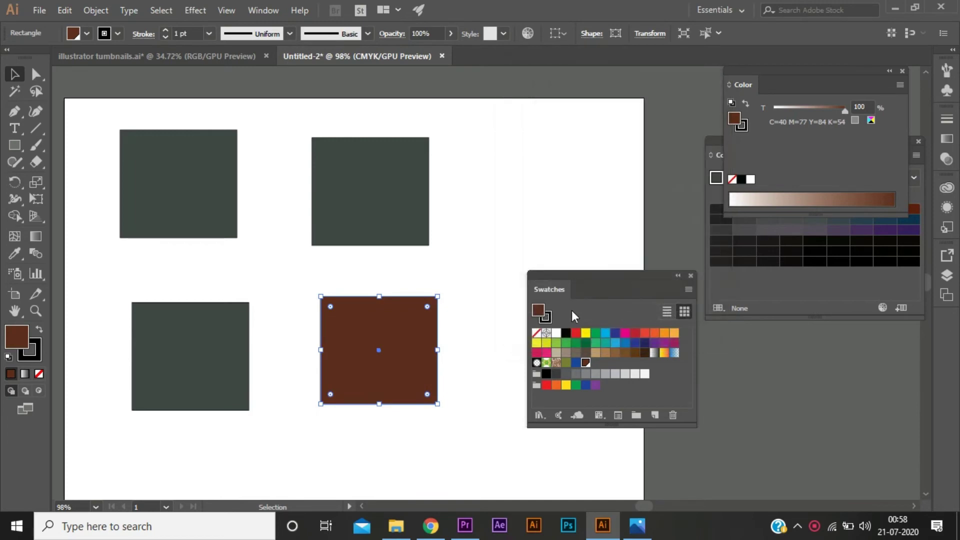
click(497, 225)
Step: Fill the top-middle and bottom-left squares with the global brown swatch
click(412, 223)
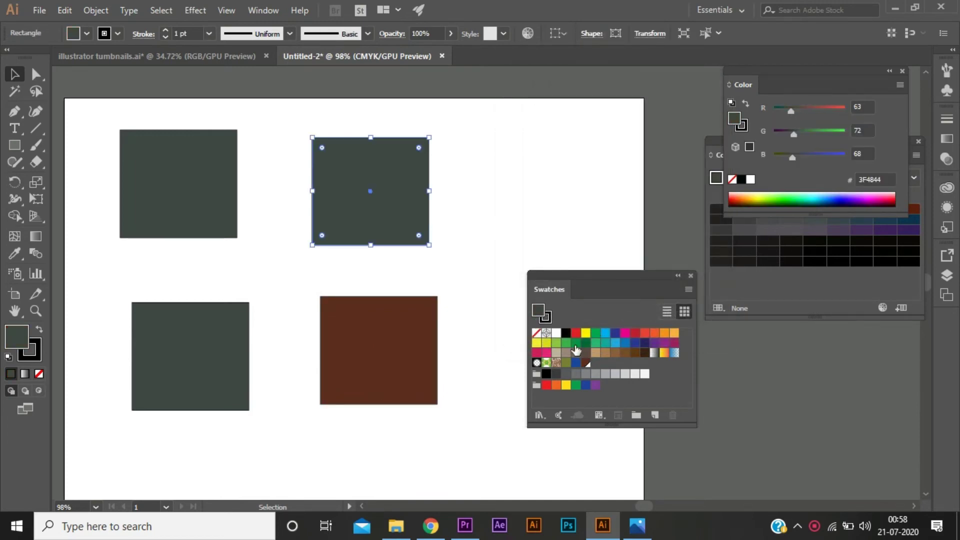
click(586, 362)
click(270, 360)
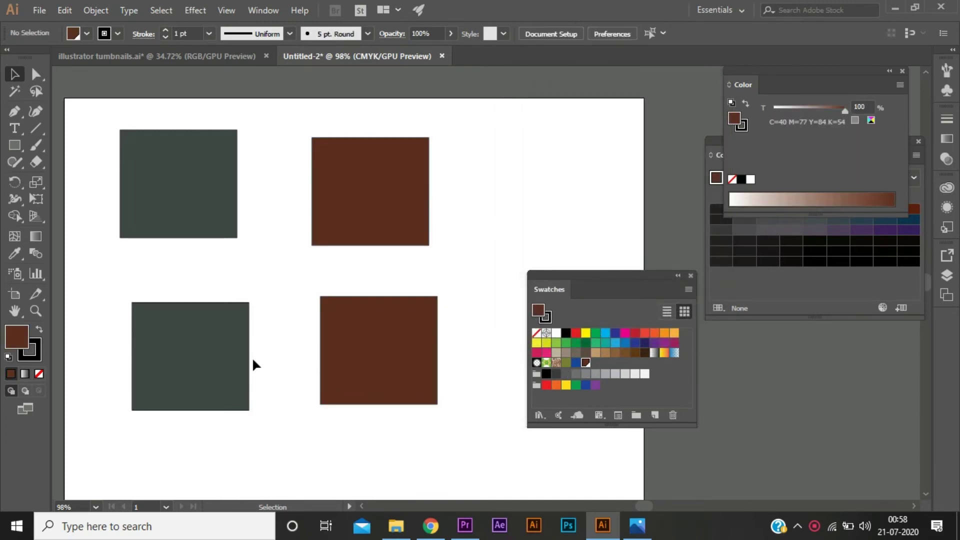
click(586, 362)
click(445, 250)
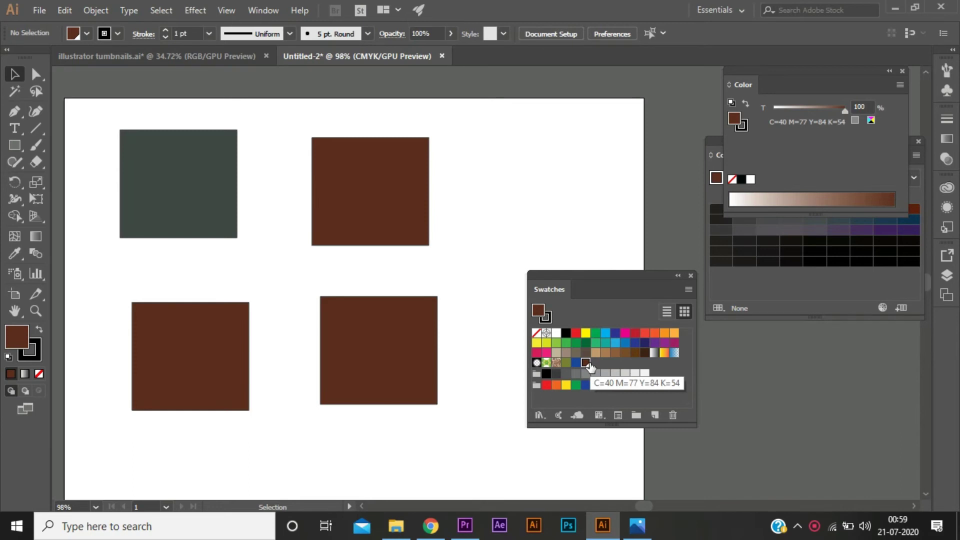
drag(586, 361, 588, 366)
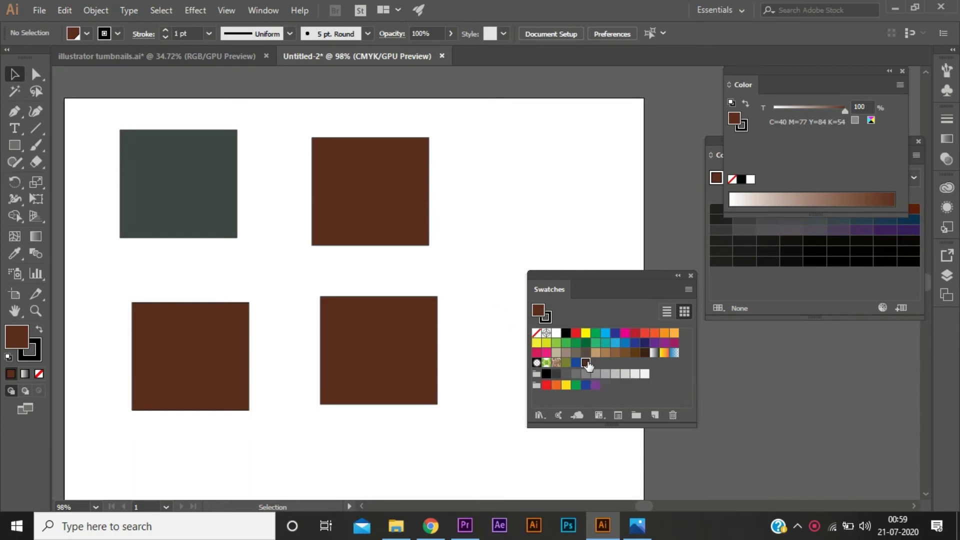
Step: Edit the global swatch with Preview to olive, ending at C=40 M=29 Y=84 K=63
double_click(587, 363)
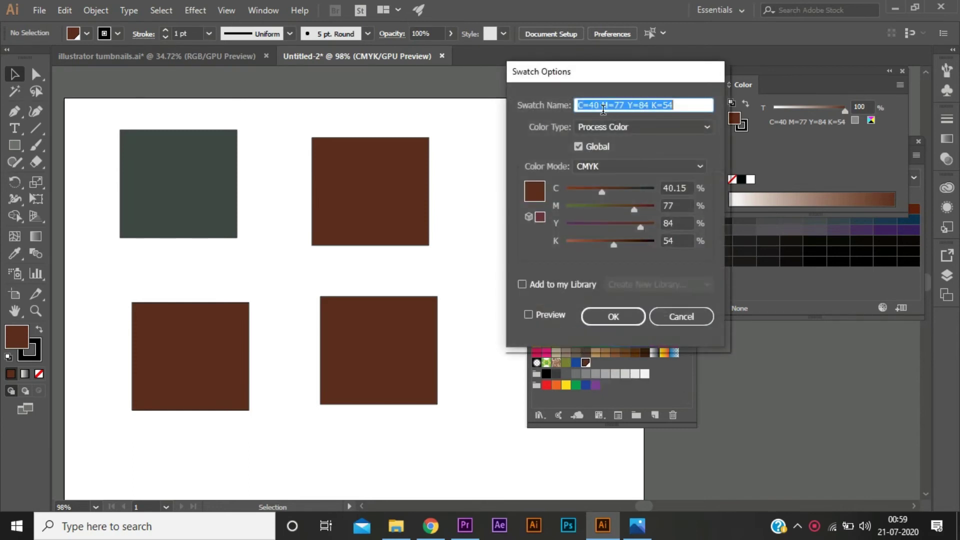
click(529, 315)
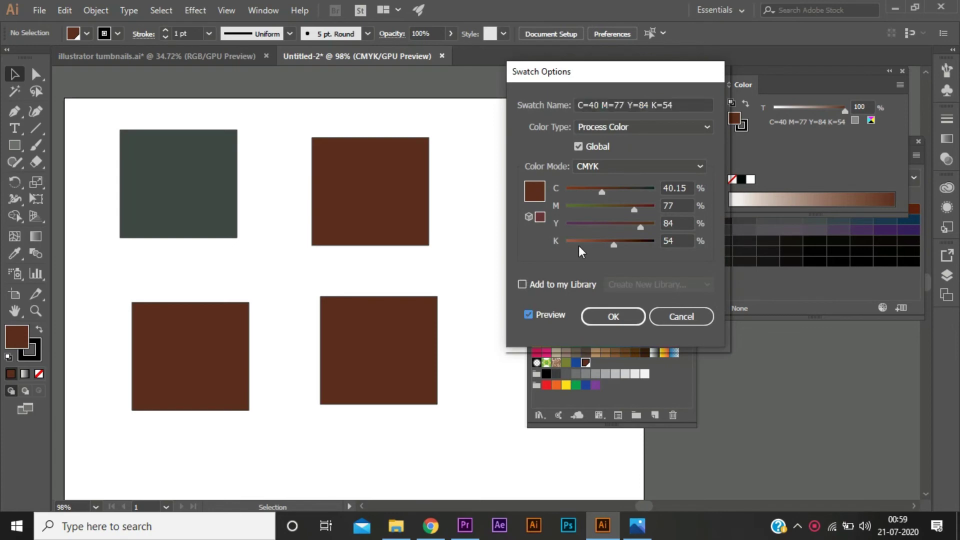
drag(606, 209, 593, 207)
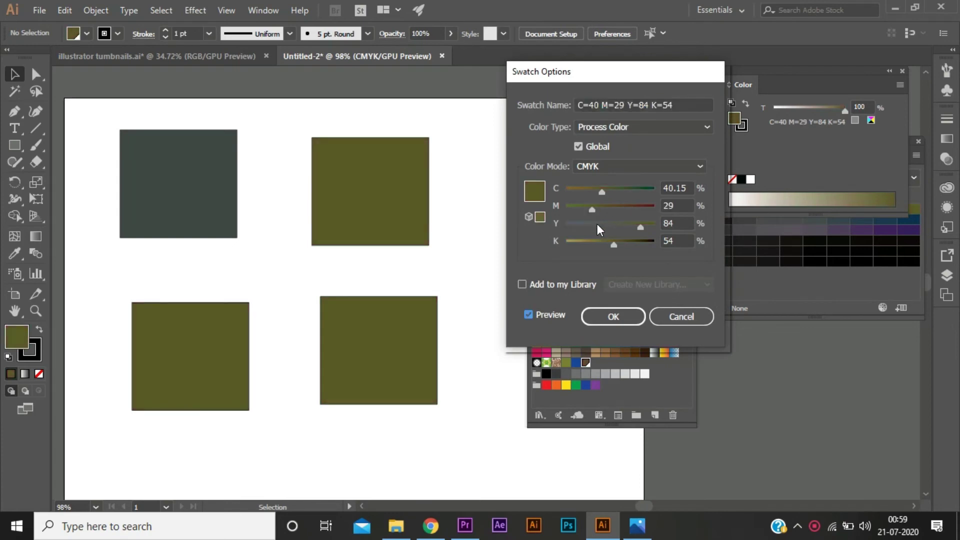
mouse_move(595, 241)
mouse_down()
mouse_move(627, 246)
mouse_move(600, 244)
mouse_up()
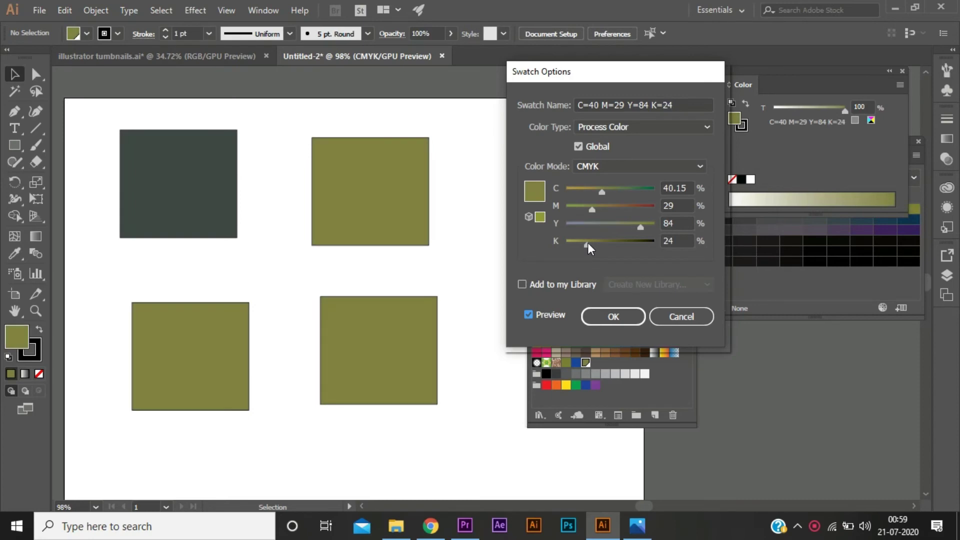
drag(587, 242, 622, 244)
click(622, 244)
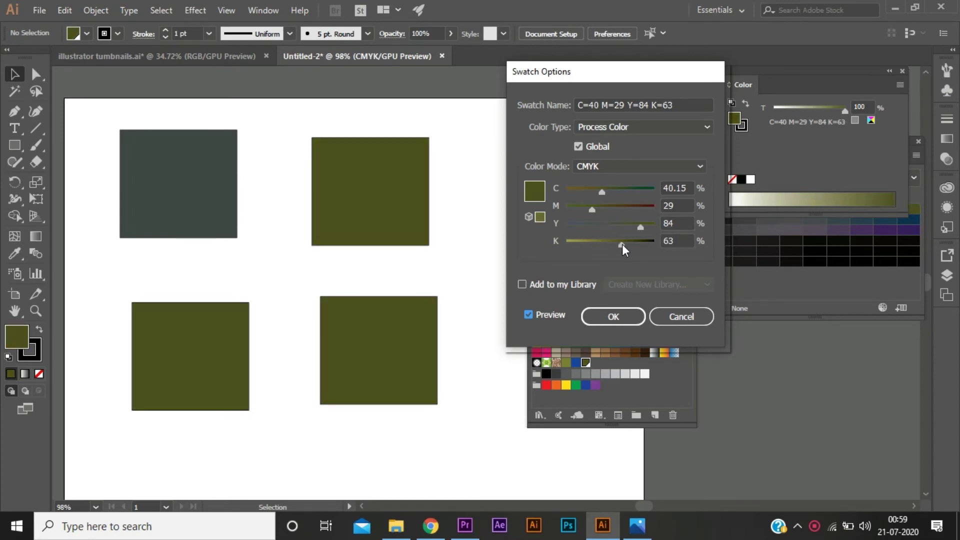
click(618, 316)
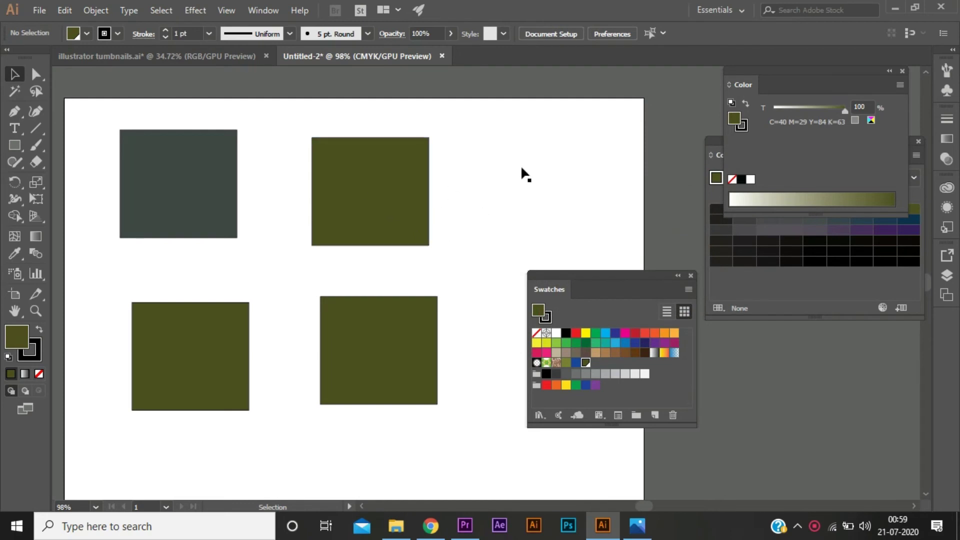
click(415, 208)
Step: Switch the Swatches panel to Medium Thumbnail View and enlarge it
click(477, 140)
click(688, 289)
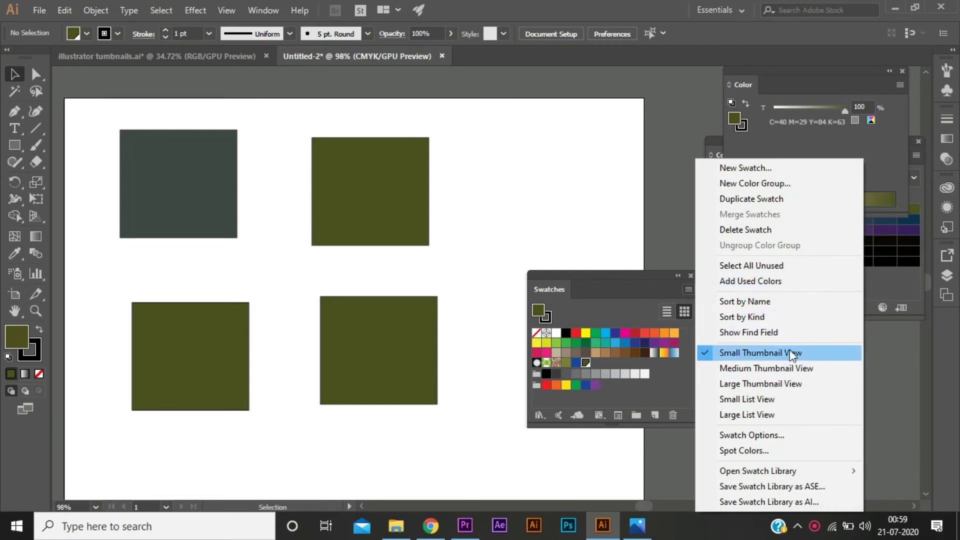
click(785, 368)
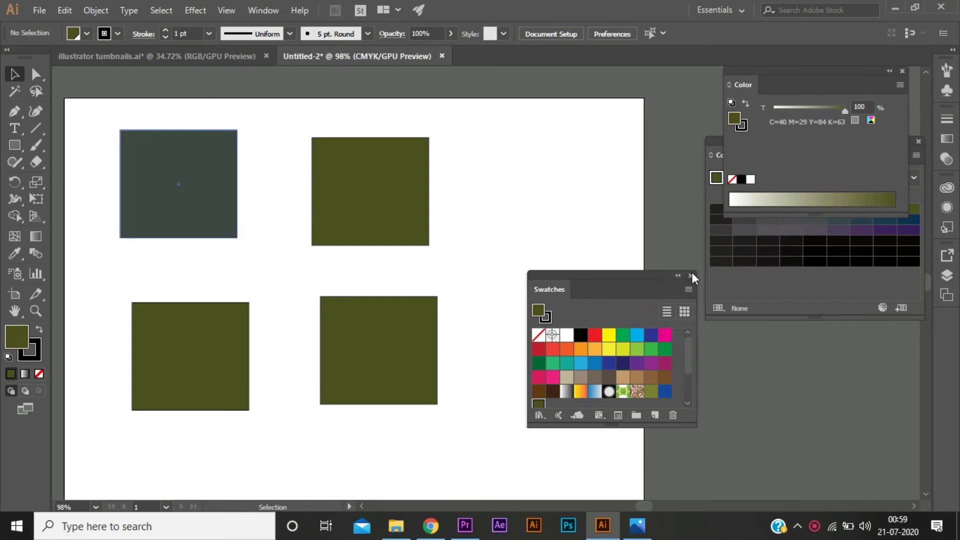
click(636, 415)
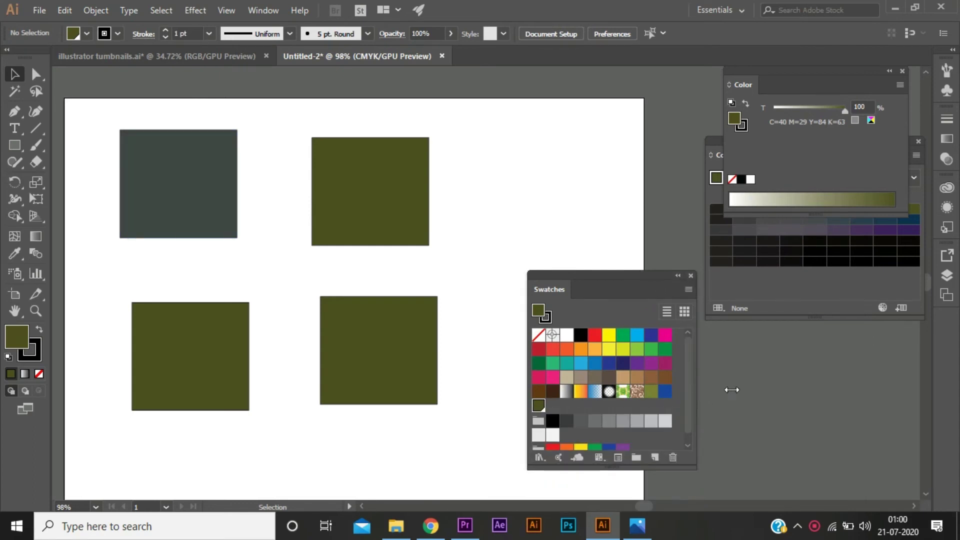
drag(705, 388, 797, 388)
drag(651, 279, 581, 163)
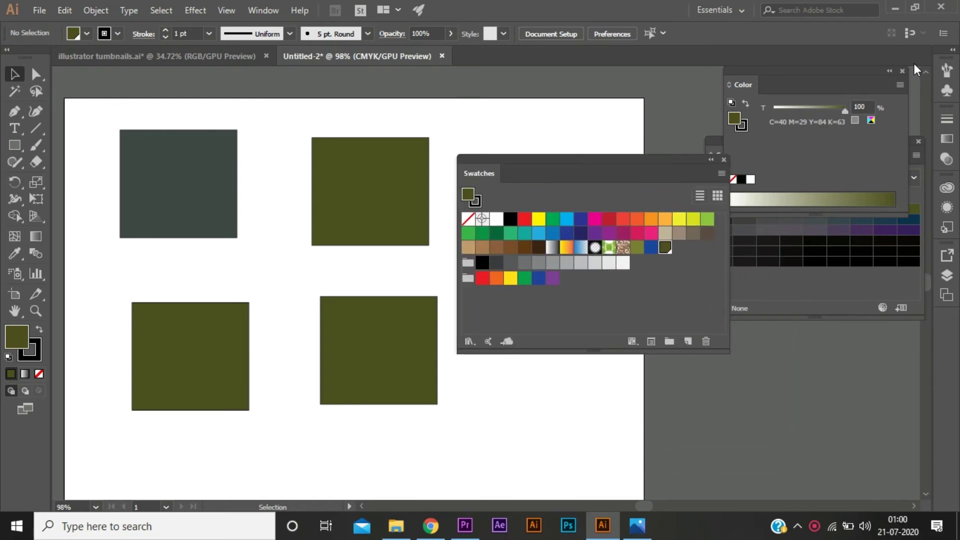
Step: Close the Color and Color Guide panels and dock the Swatches panel
click(902, 71)
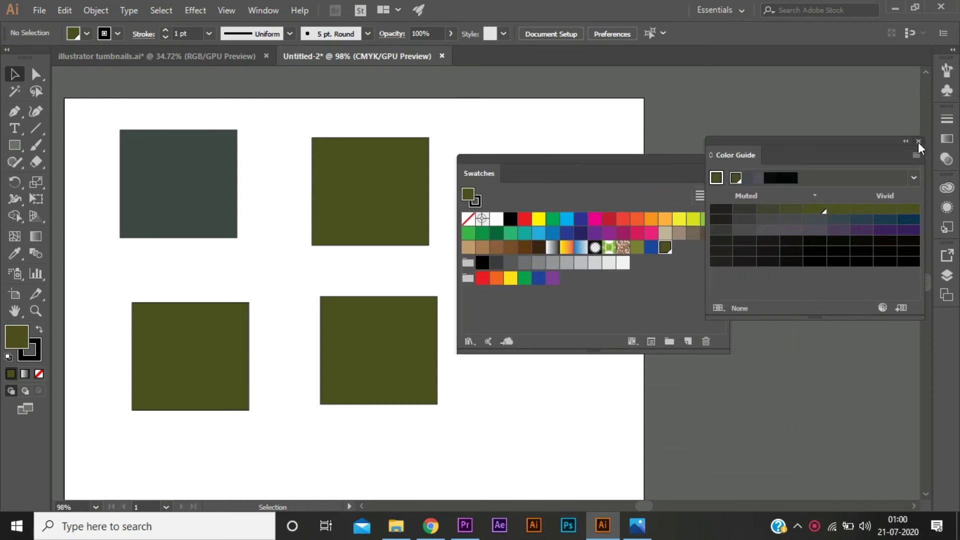
click(918, 141)
mouse_move(675, 160)
mouse_down()
mouse_move(812, 98)
mouse_move(801, 85)
mouse_up()
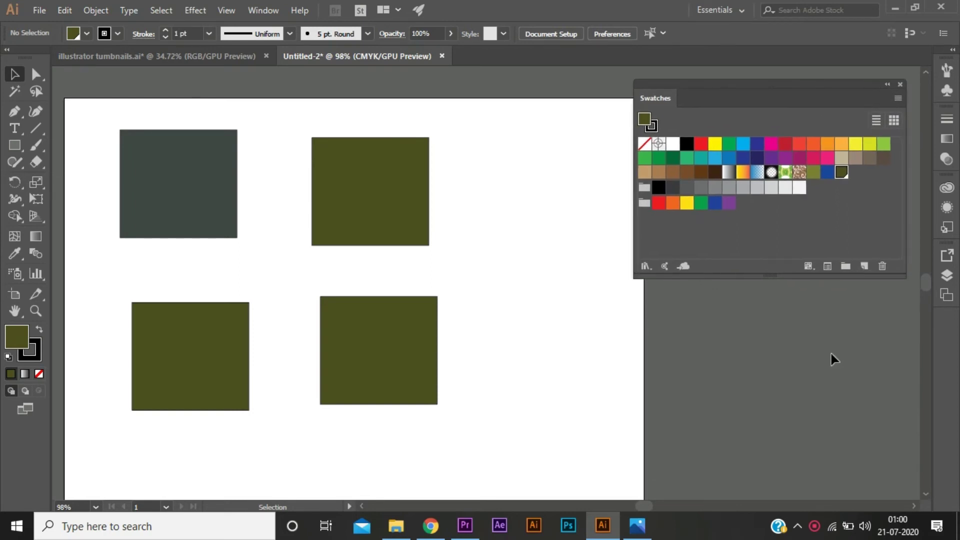
Step: Delete all default swatches, then add the white fill as a new swatch
click(898, 97)
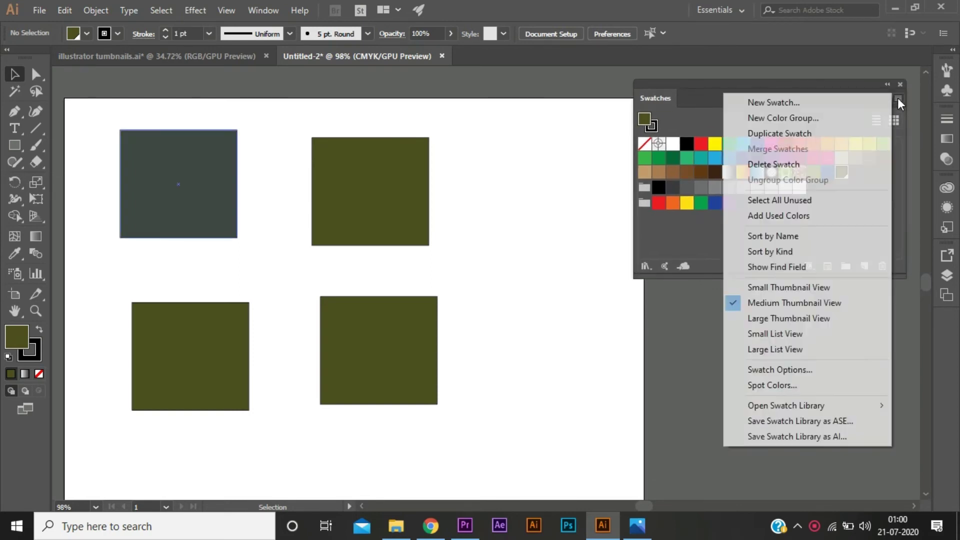
click(638, 344)
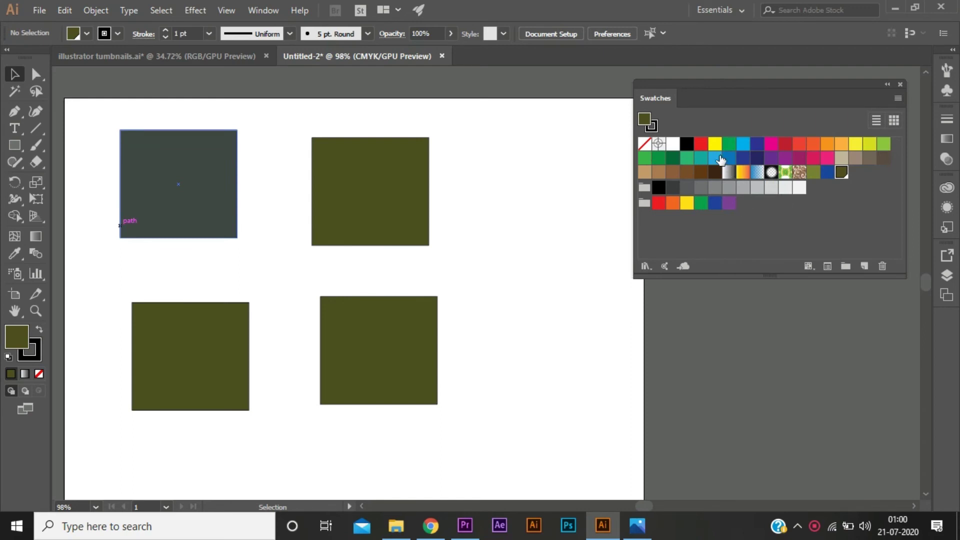
click(672, 144)
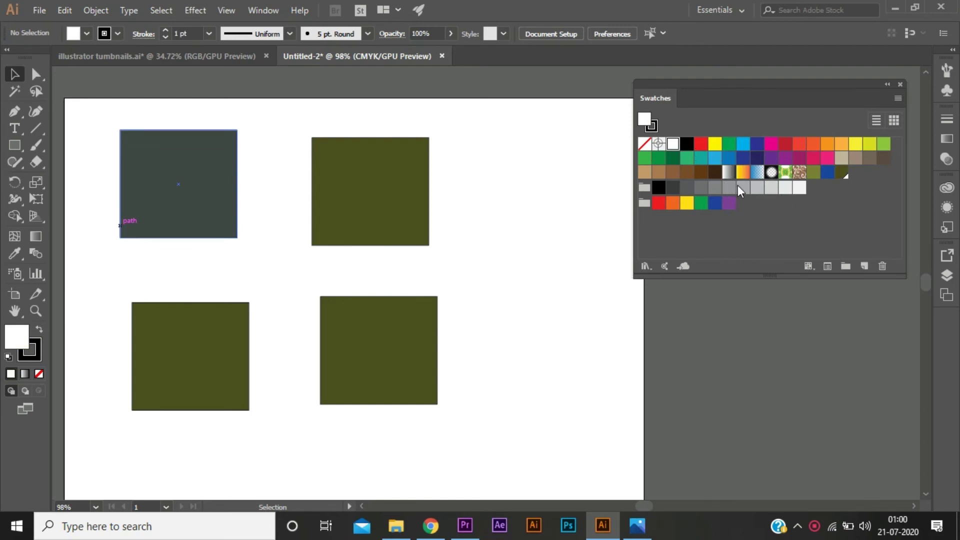
shift+click(728, 204)
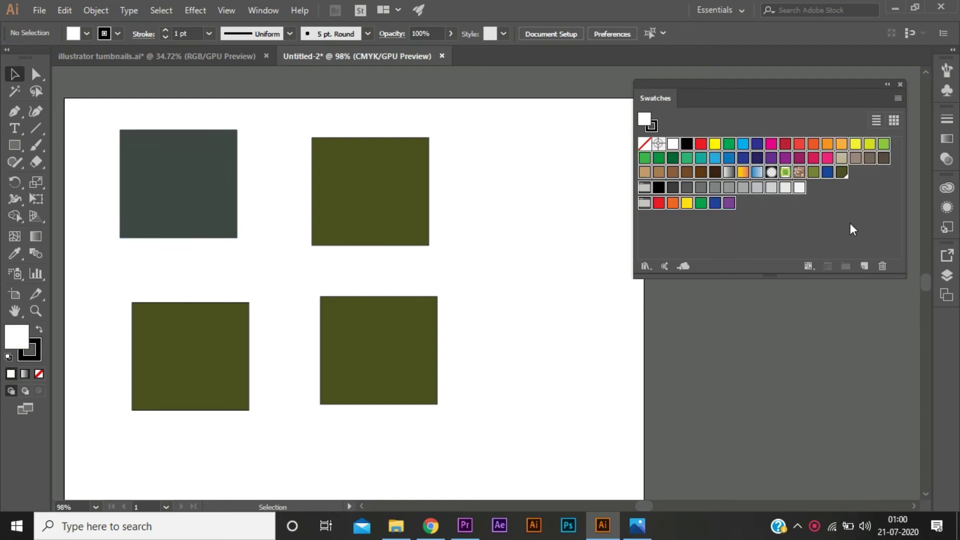
click(882, 266)
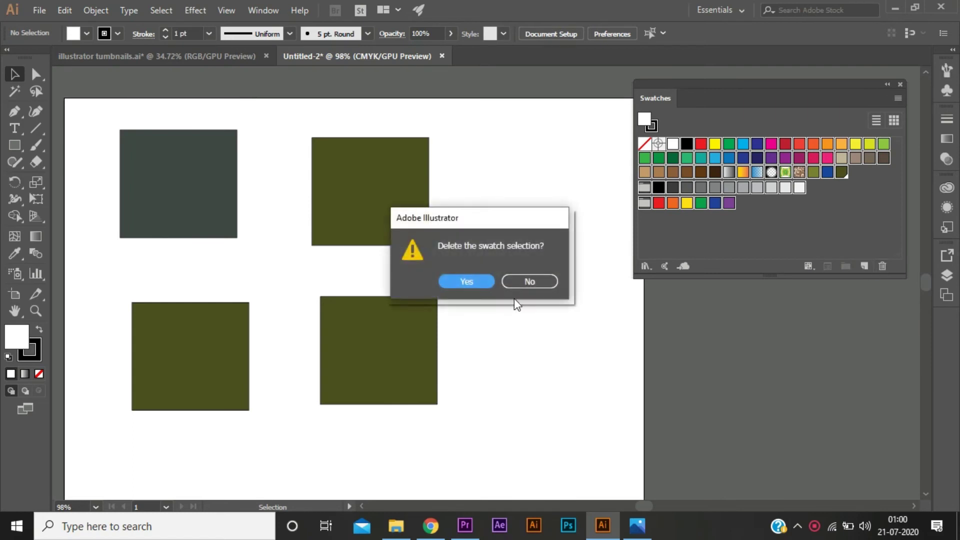
click(476, 281)
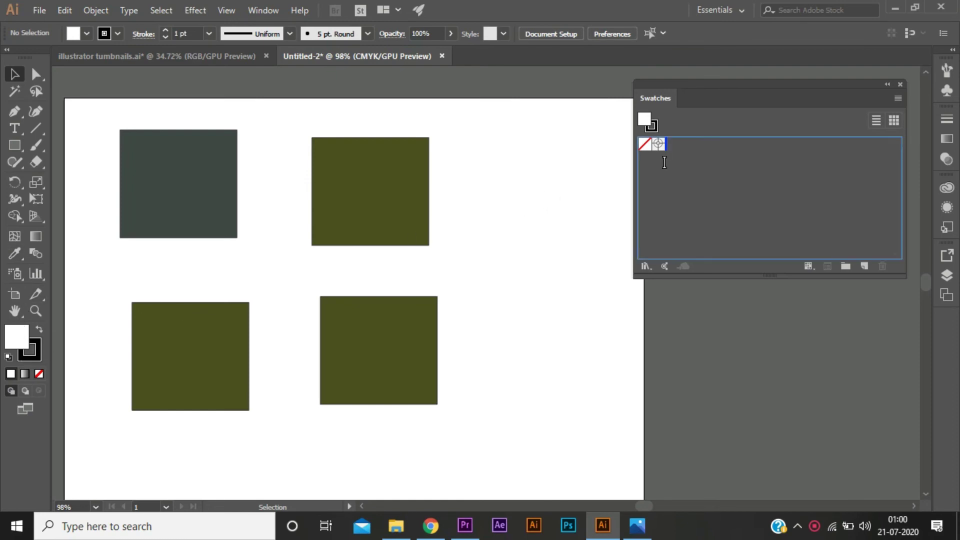
drag(185, 314, 673, 144)
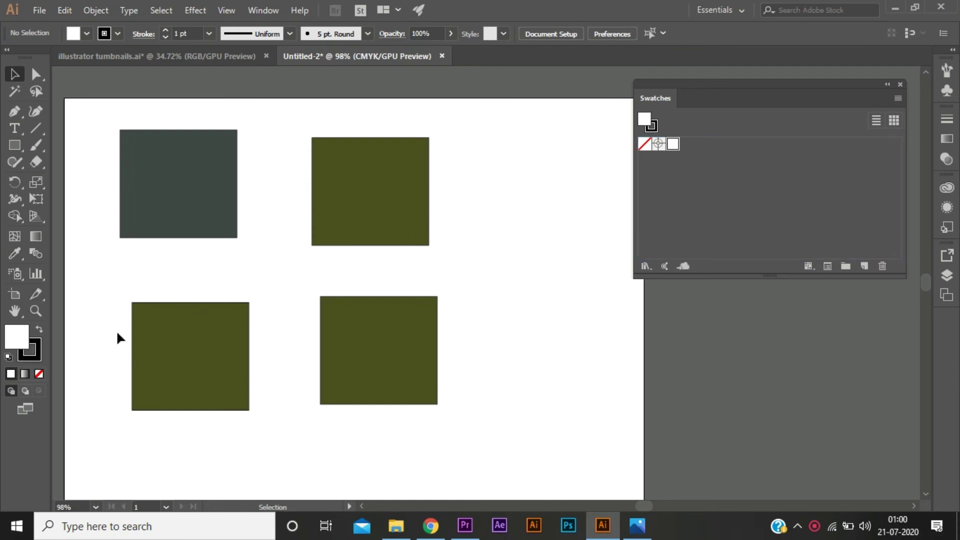
Step: Pick a teal fill in the Color Picker and add it as a swatch
double_click(29, 345)
click(283, 267)
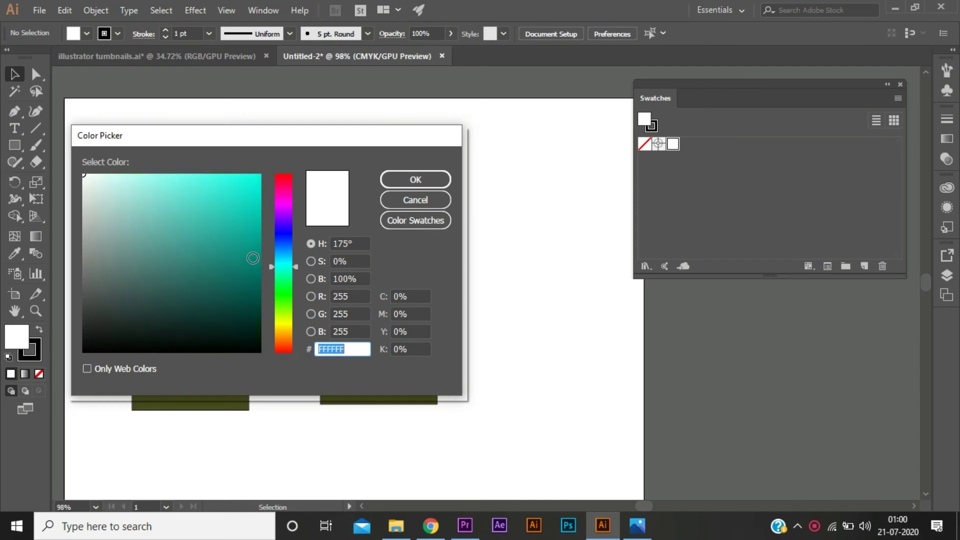
click(252, 260)
click(393, 183)
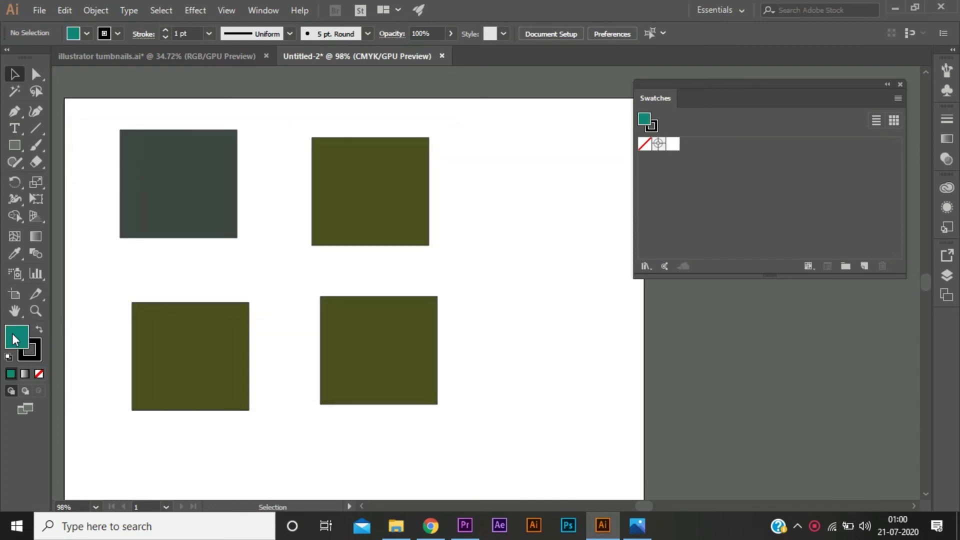
drag(492, 223, 690, 150)
Step: Pick a bright cyan (00C2EF) fill and add it as a swatch
double_click(19, 341)
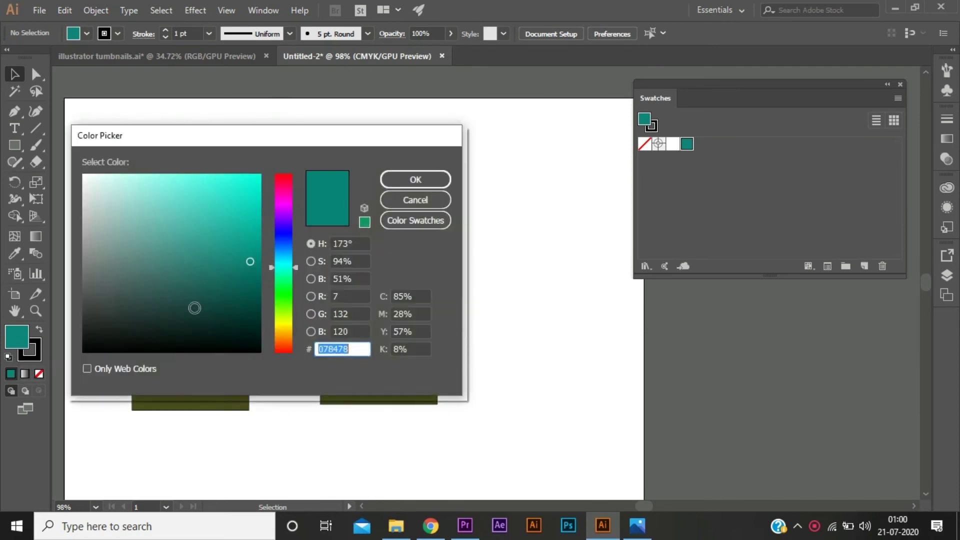
click(284, 300)
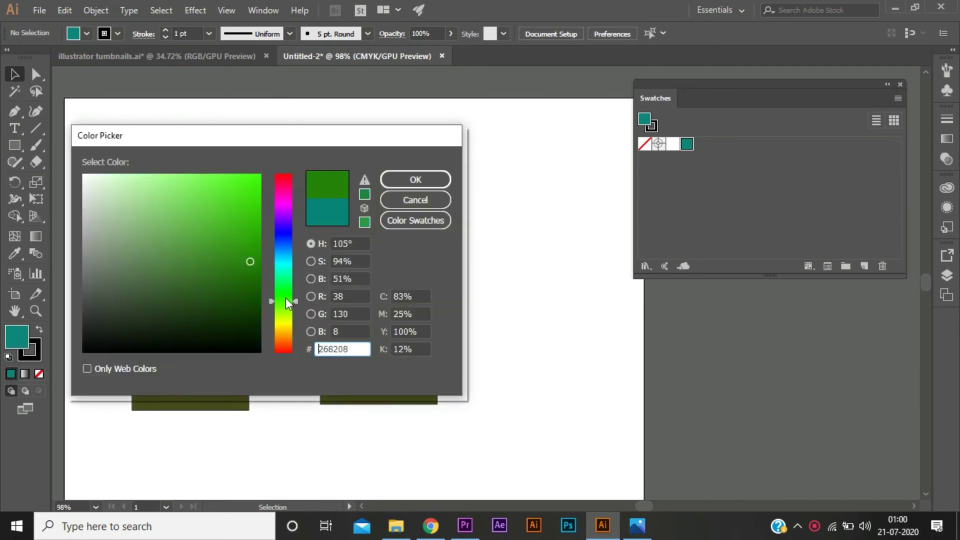
click(284, 258)
click(240, 228)
click(259, 185)
click(404, 182)
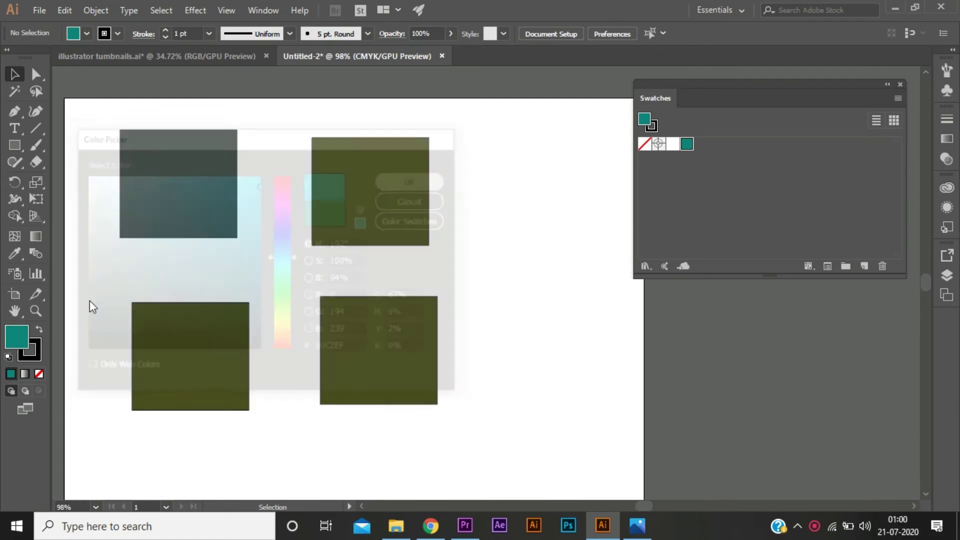
drag(17, 336, 705, 148)
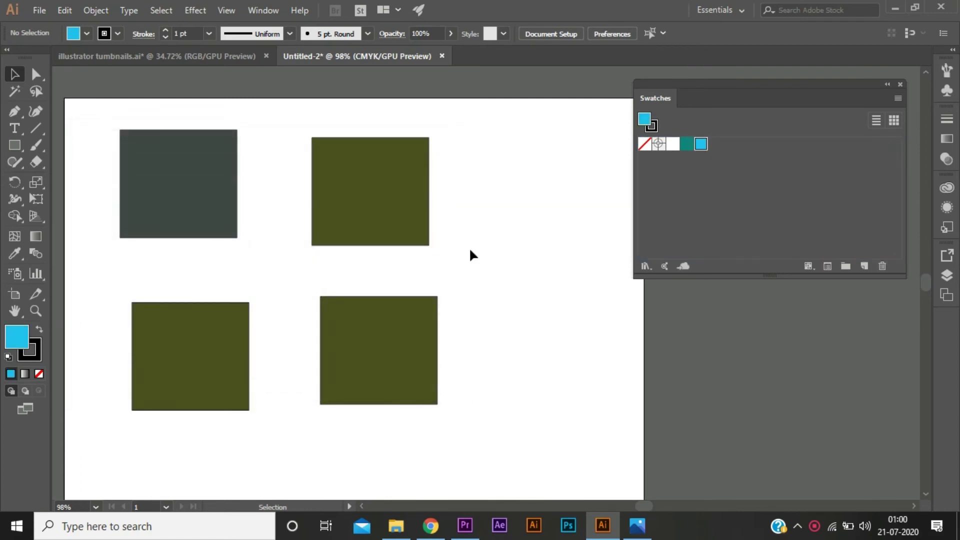
Step: Pick a dark teal fill and add it as a swatch
double_click(23, 336)
click(243, 299)
click(410, 183)
drag(680, 213, 720, 200)
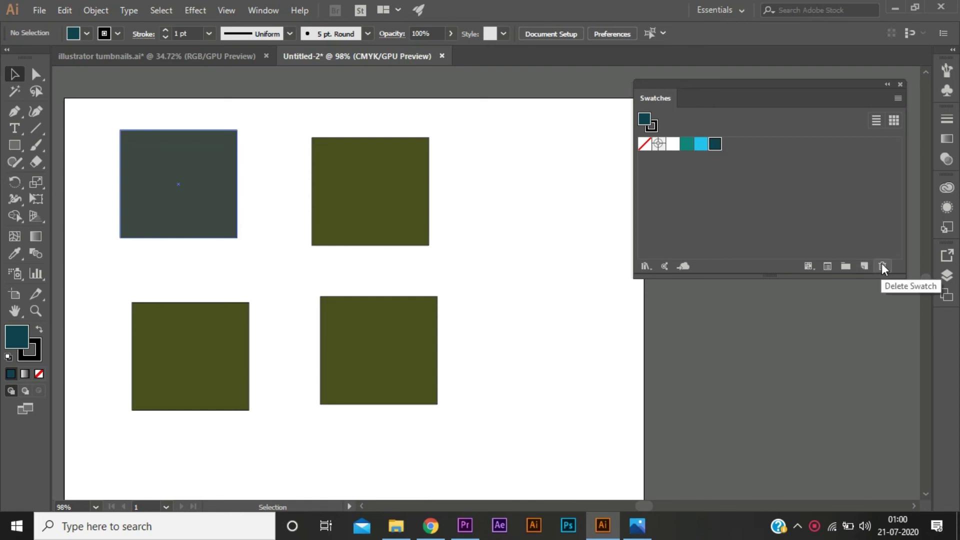
Step: Open the Swatches panel flyout menu showing sorting, view and library-saving commands
click(899, 99)
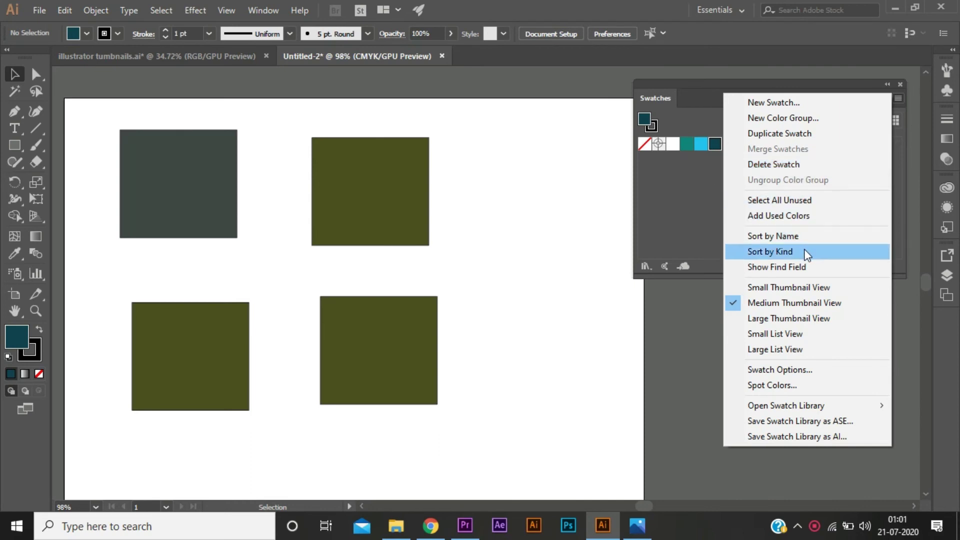
Step: Edit the dark teal swatch to a greener teal, C=93 M=23 Y=64 K=41
click(817, 377)
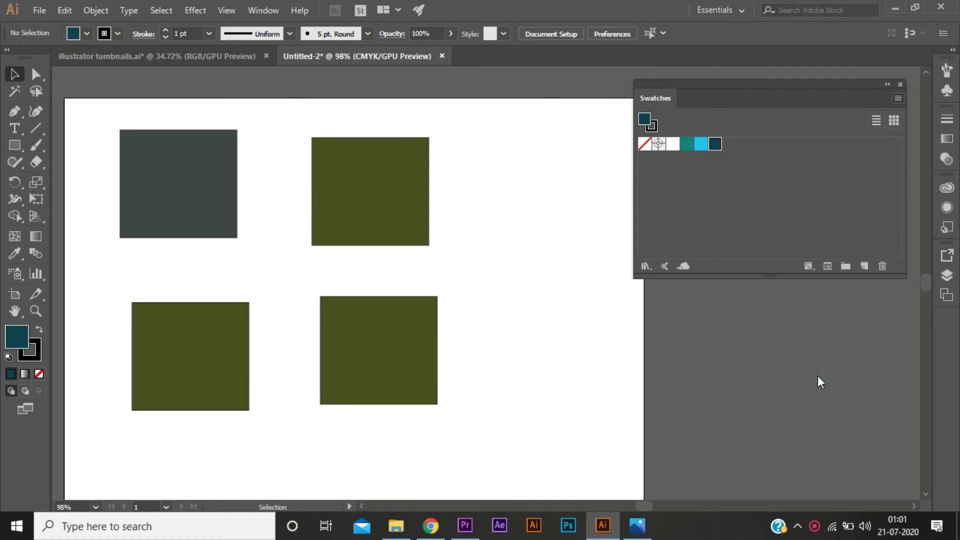
drag(616, 76, 532, 76)
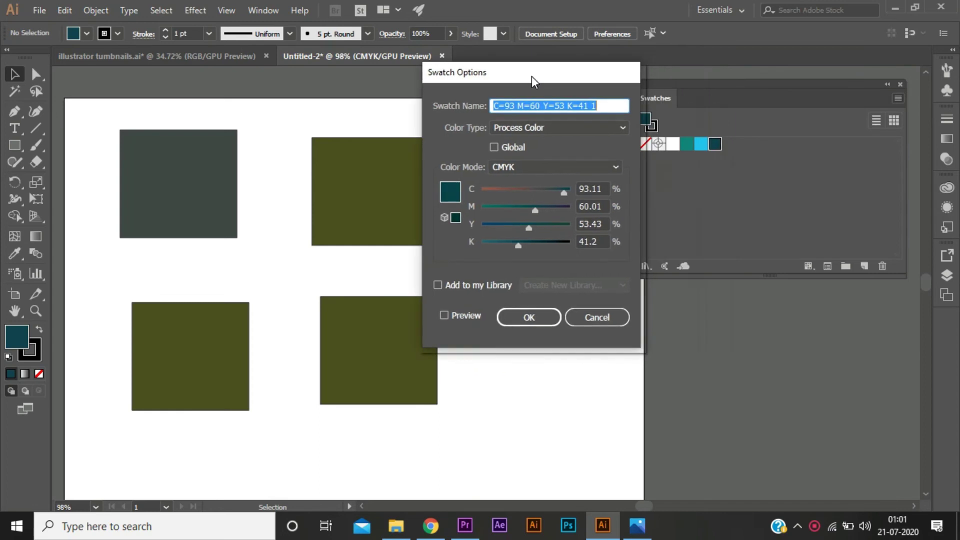
mouse_move(535, 210)
mouse_down()
mouse_move(502, 211)
mouse_move(536, 226)
mouse_up()
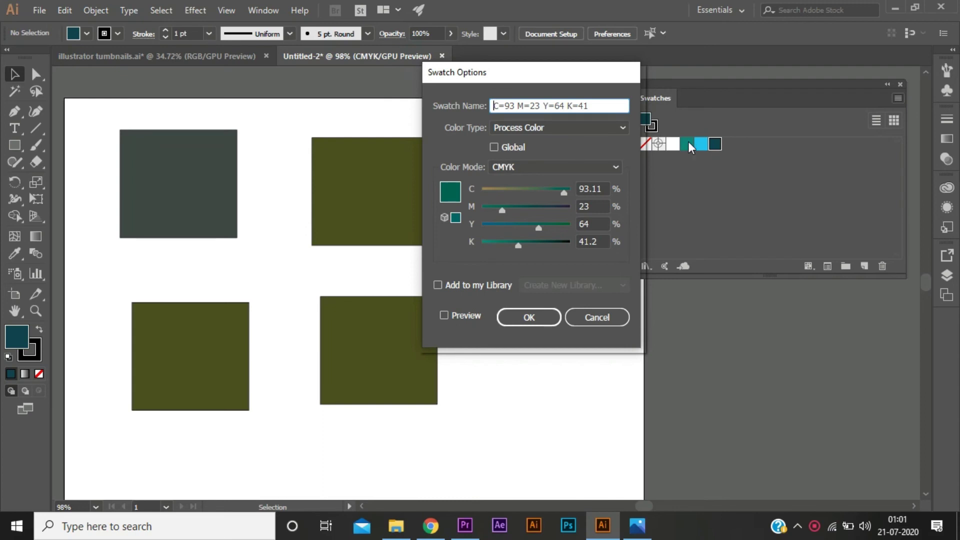
click(545, 323)
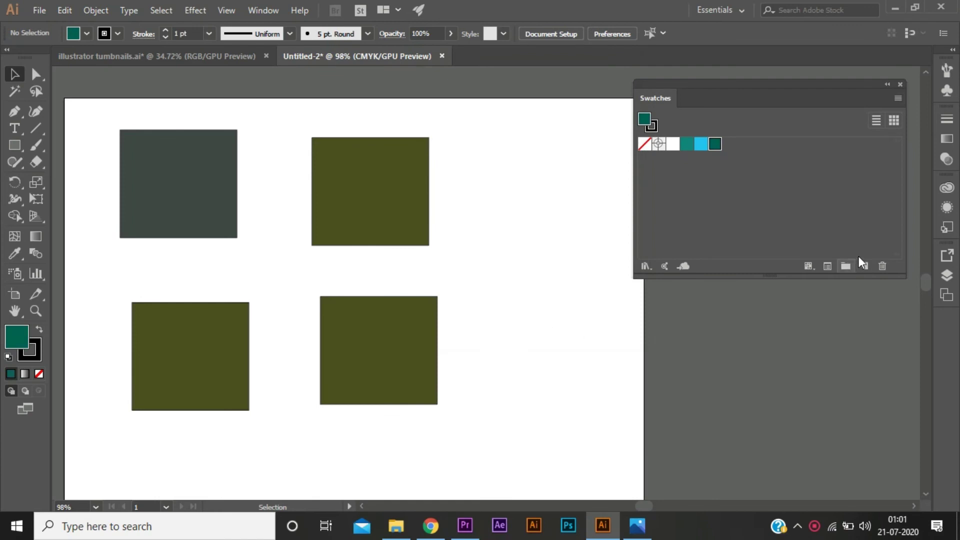
Step: Save the swatches to the Desktop as a swatch library named 'mycolor'
click(898, 98)
click(895, 98)
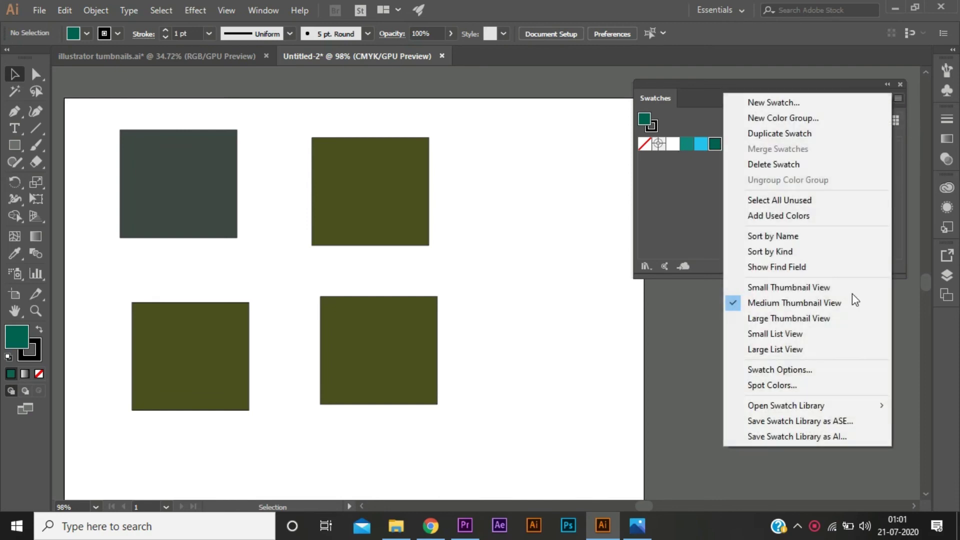
click(784, 435)
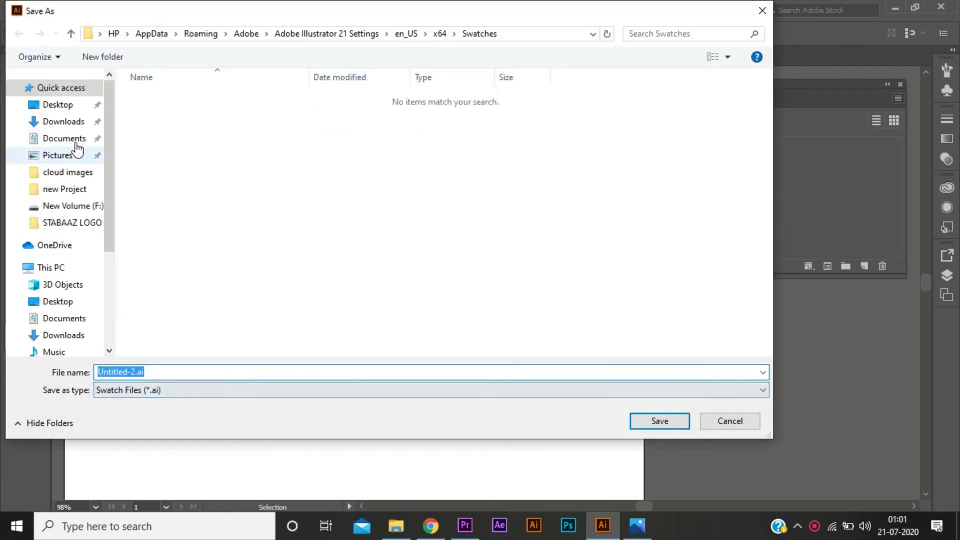
click(58, 105)
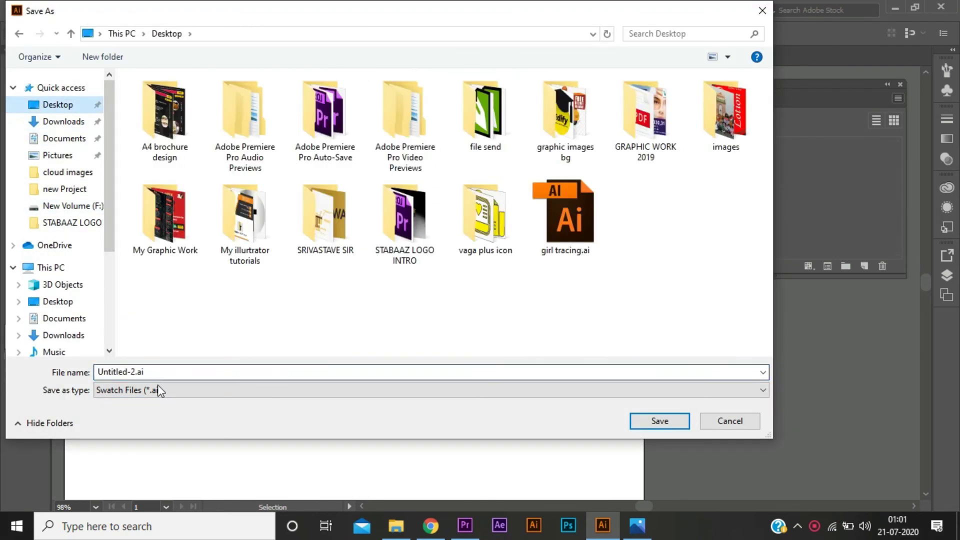
text(my swa)
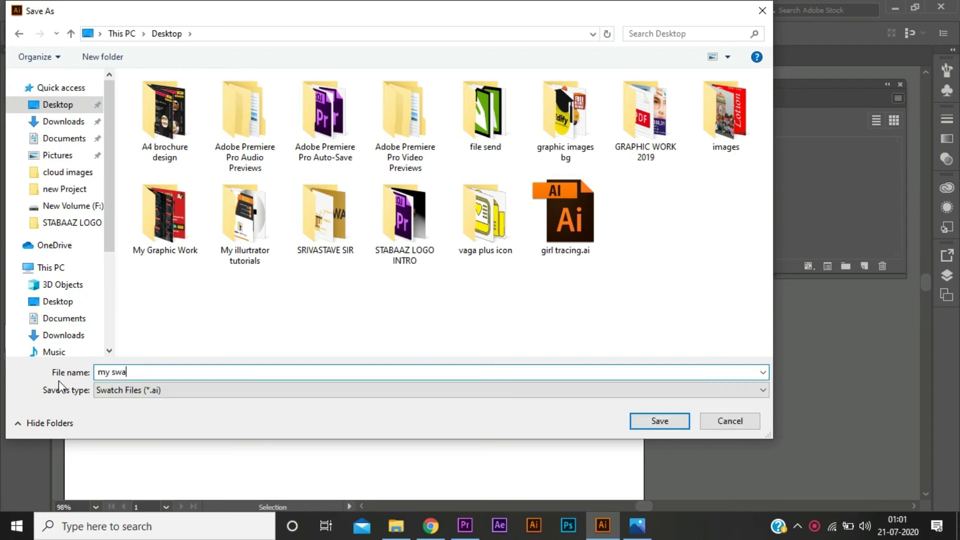
text(thes)
drag(184, 370, 110, 381)
text(color)
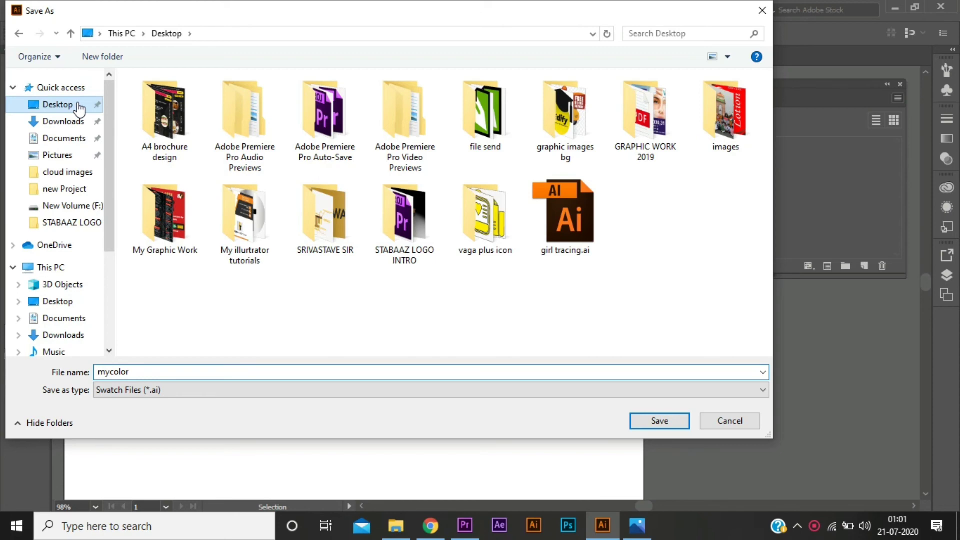
click(670, 422)
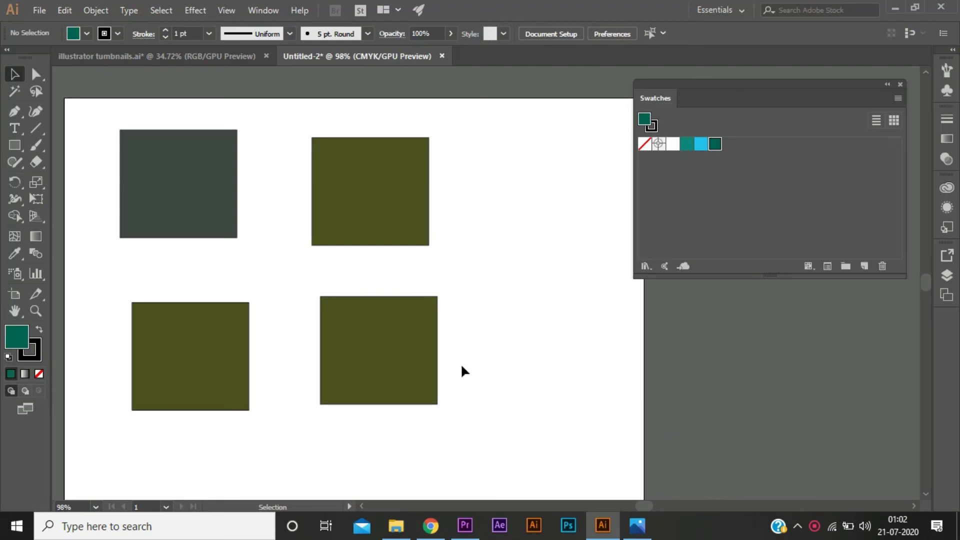
Step: Open the FOCOLTONE color book swatch library, reposition it and enlarge it to show more swatches
click(647, 265)
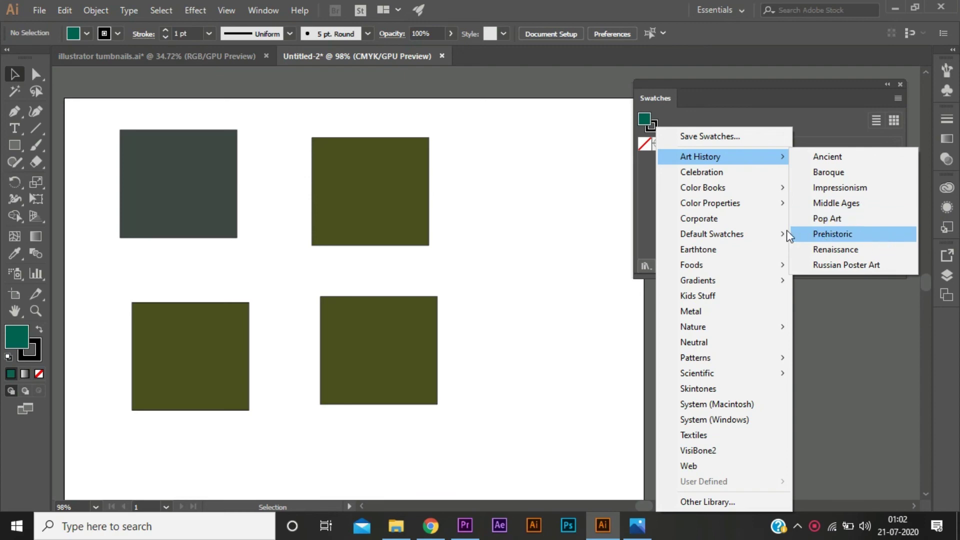
mouse_move(703, 187)
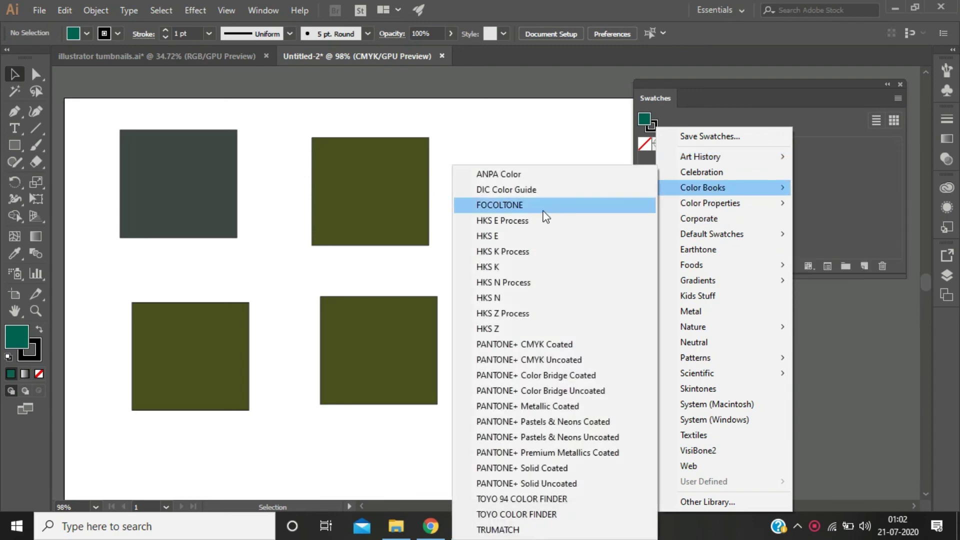
click(526, 205)
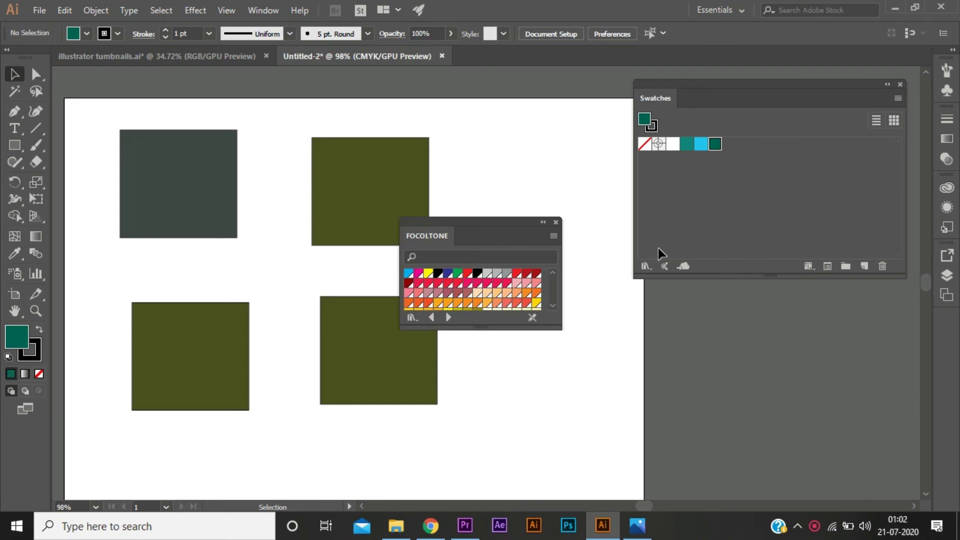
drag(492, 225, 540, 160)
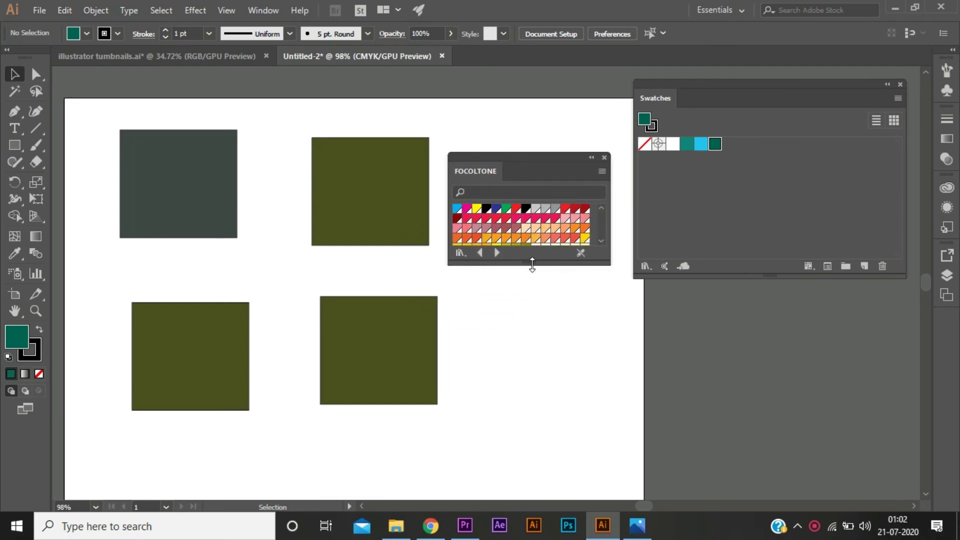
drag(532, 267, 542, 341)
Step: Open the Nature > Flowers library and enlarge it, close both libraries, then open Color Themes
click(648, 265)
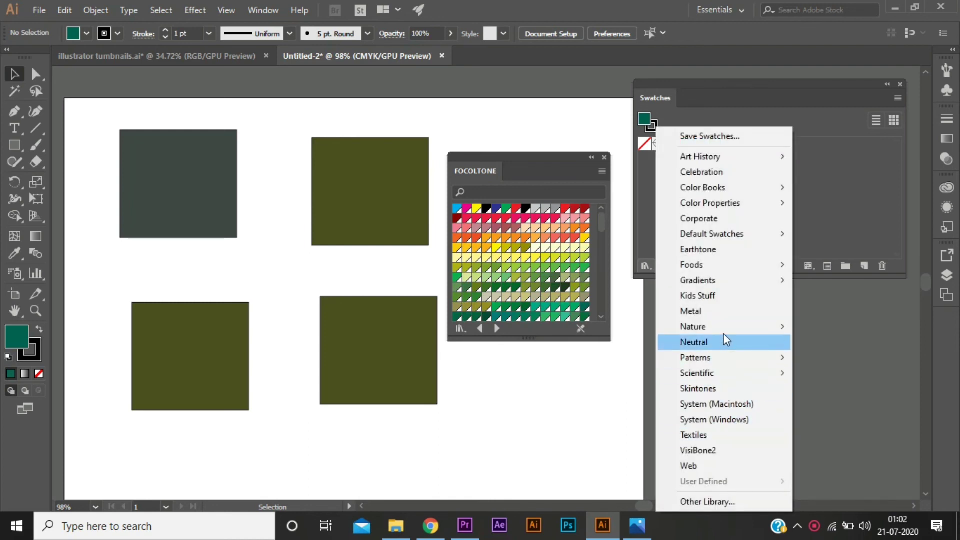
mouse_move(693, 327)
click(858, 347)
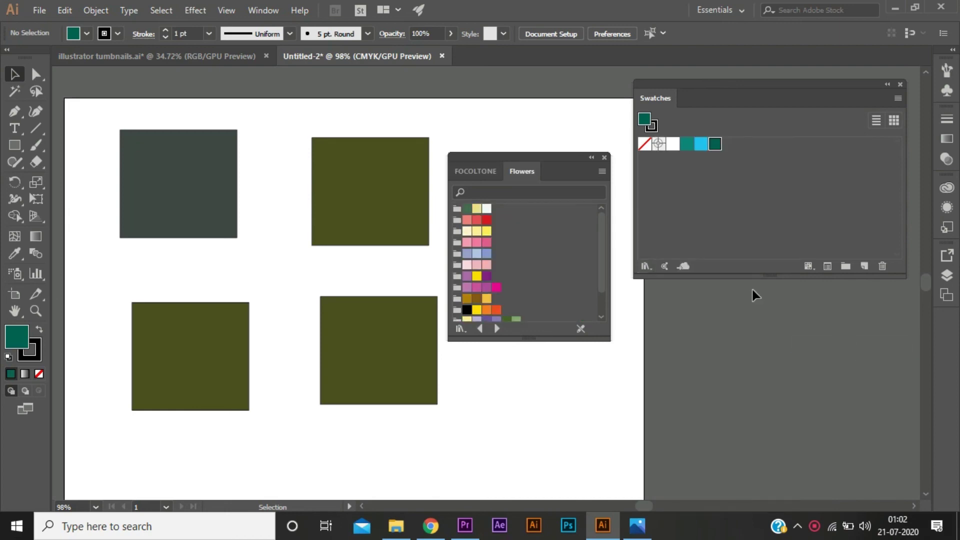
mouse_move(609, 340)
mouse_down()
mouse_move(699, 396)
mouse_move(669, 376)
mouse_up()
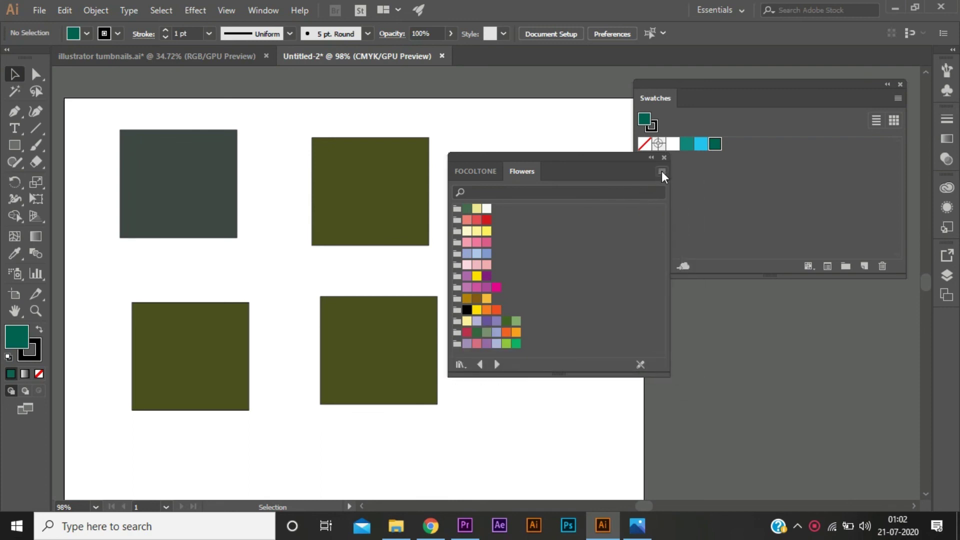
click(664, 158)
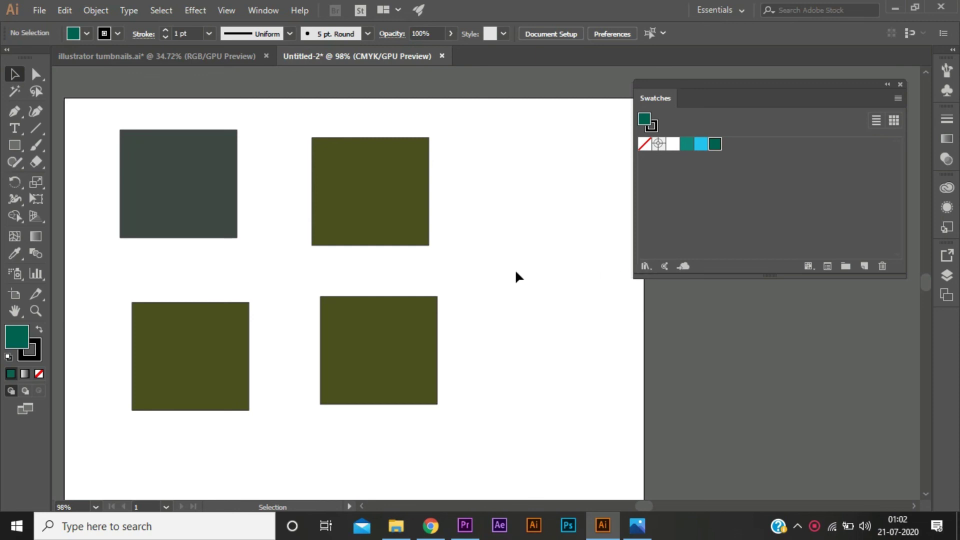
click(662, 266)
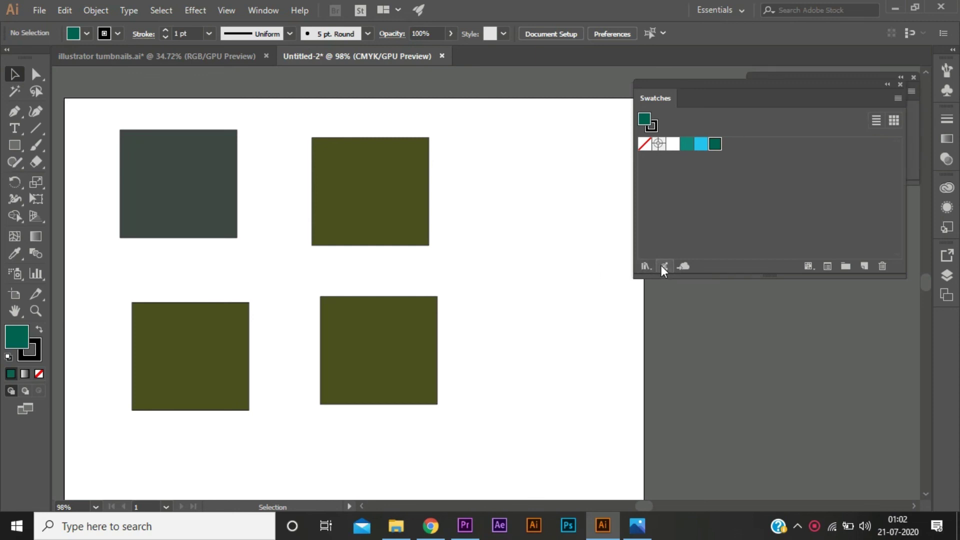
Step: Dock the Swatches panel beneath Color Themes, then close that panel group
drag(769, 106, 791, 86)
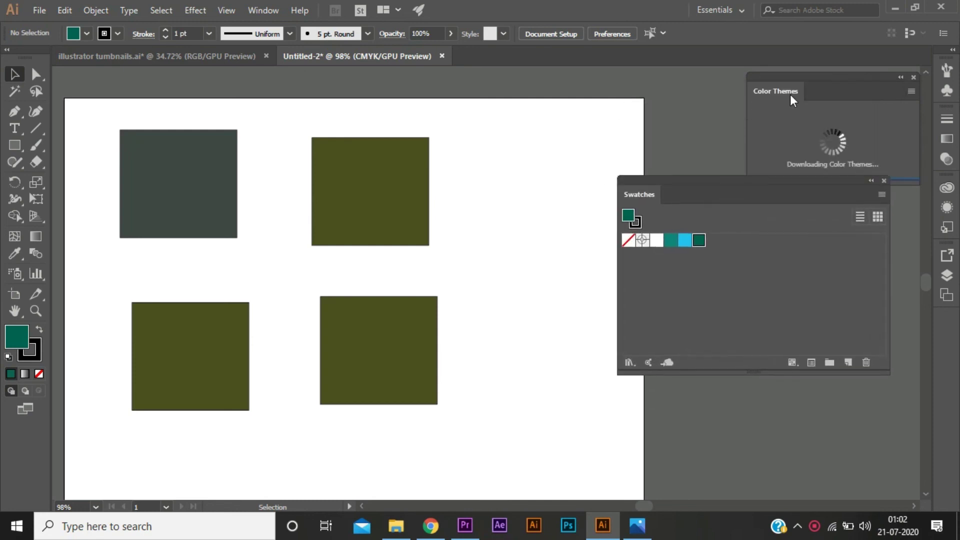
drag(791, 86, 769, 146)
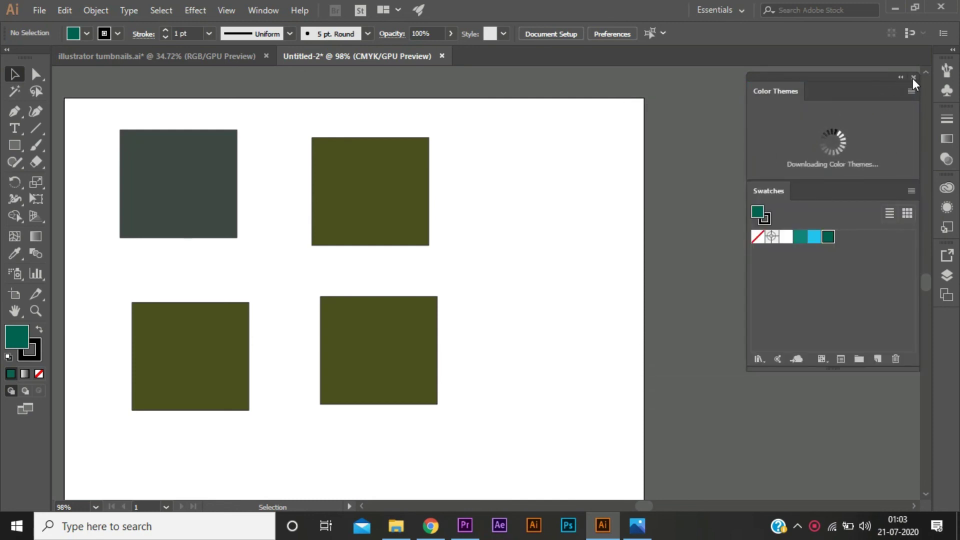
click(913, 78)
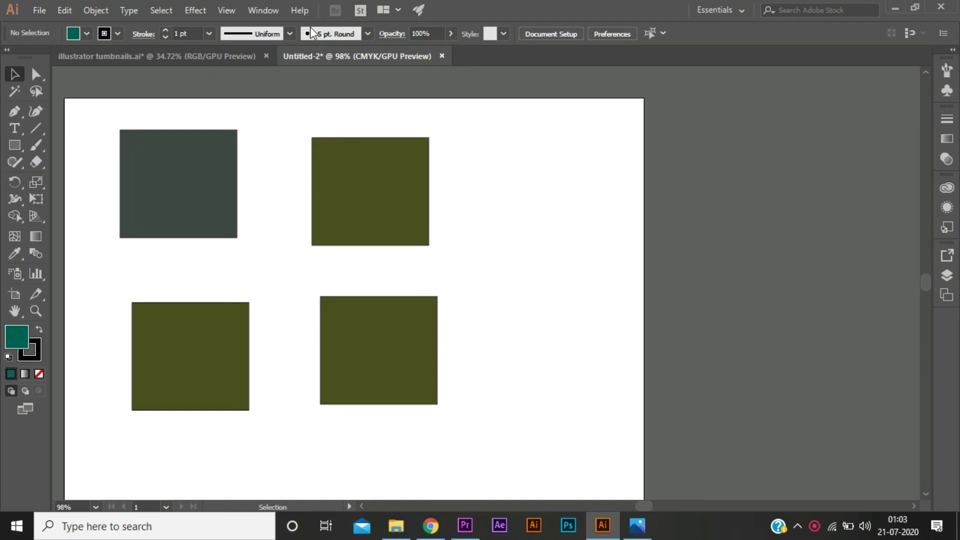
Step: Reopen Swatches via Window > Swatches and detach it to float on its own
click(263, 8)
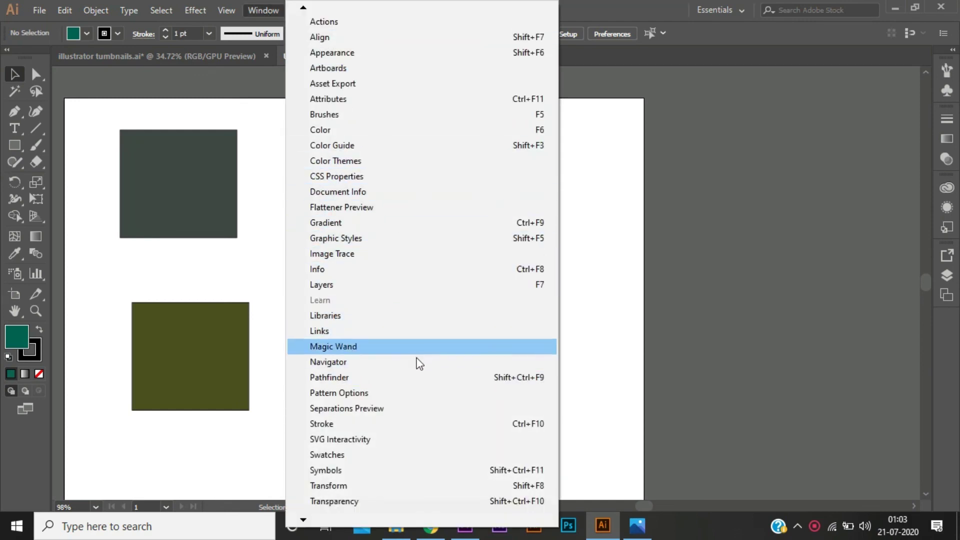
click(372, 455)
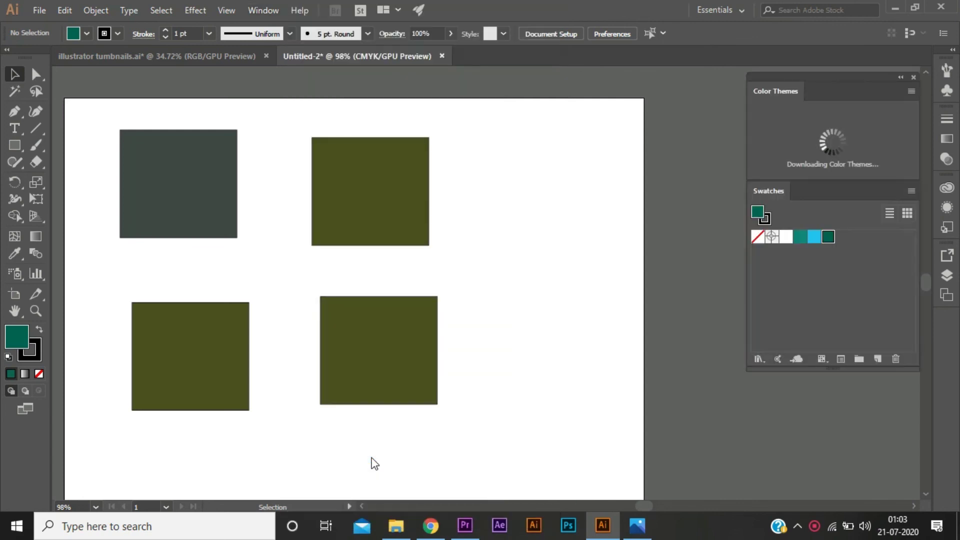
drag(746, 214, 661, 253)
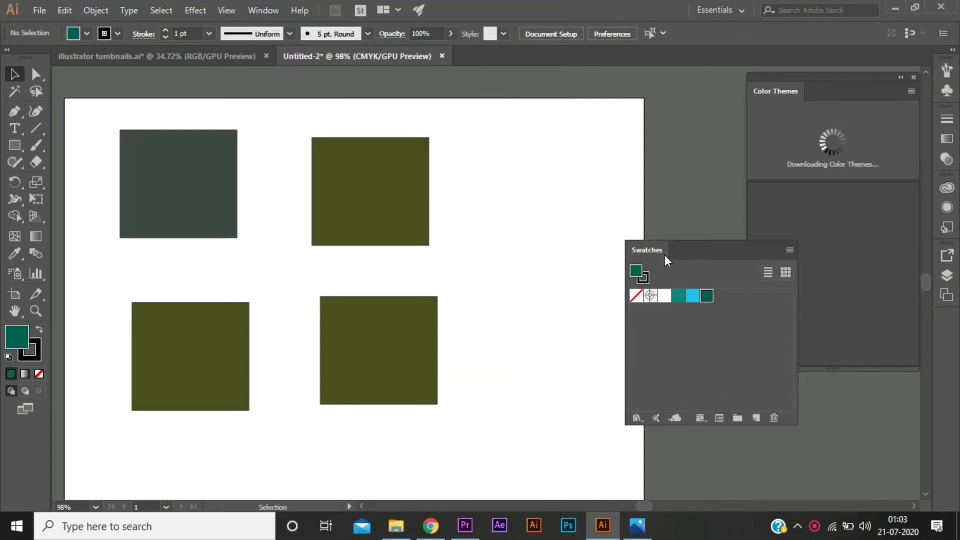
click(698, 421)
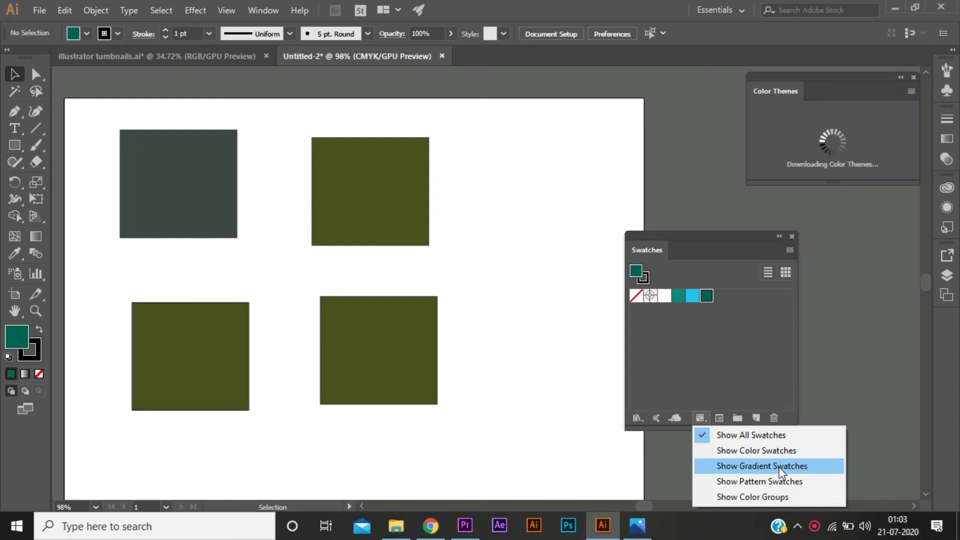
Step: Filter the swatches to show only patterns, then switch back to Show All Swatches
click(781, 481)
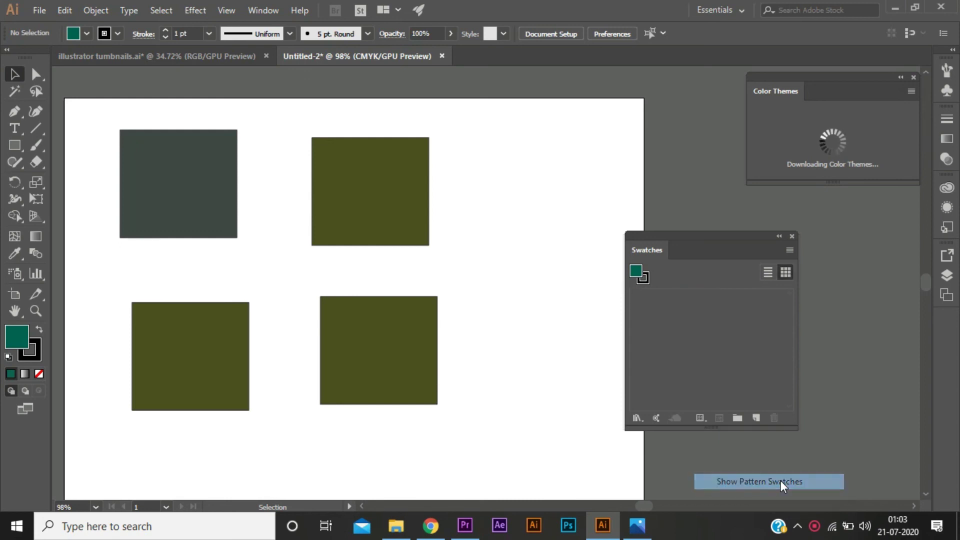
click(702, 418)
click(743, 436)
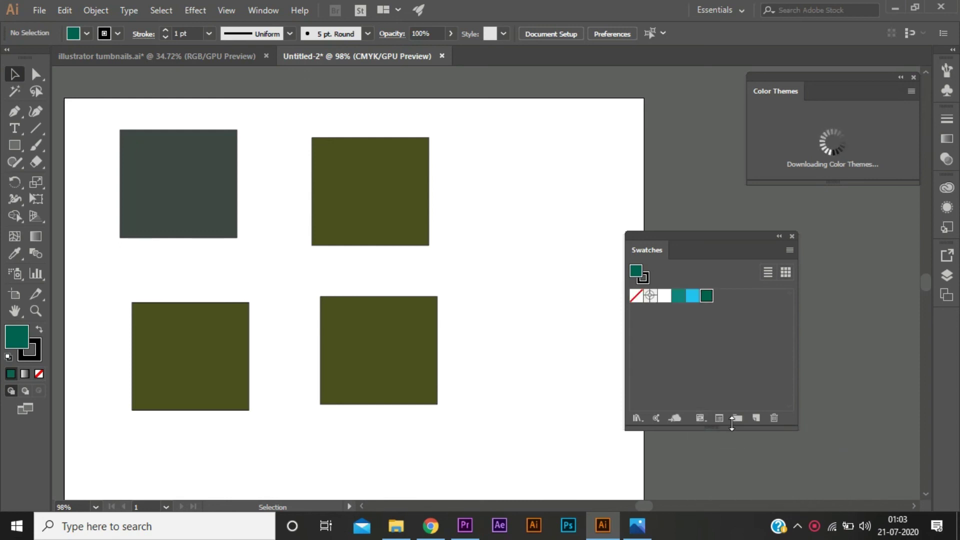
click(700, 421)
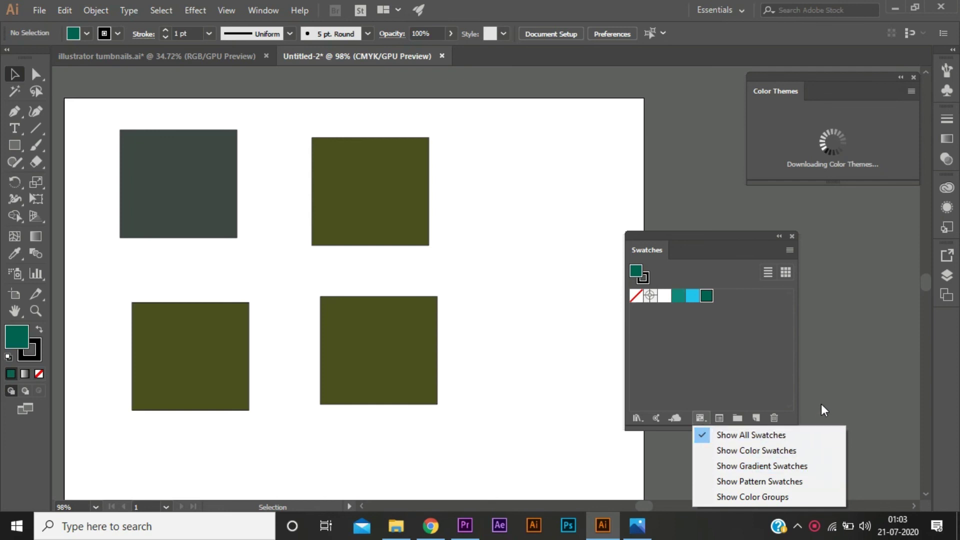
Step: Inspect the dark teal swatch's Swatch Options and the New Swatch dialog, cancelling both unchanged
click(718, 420)
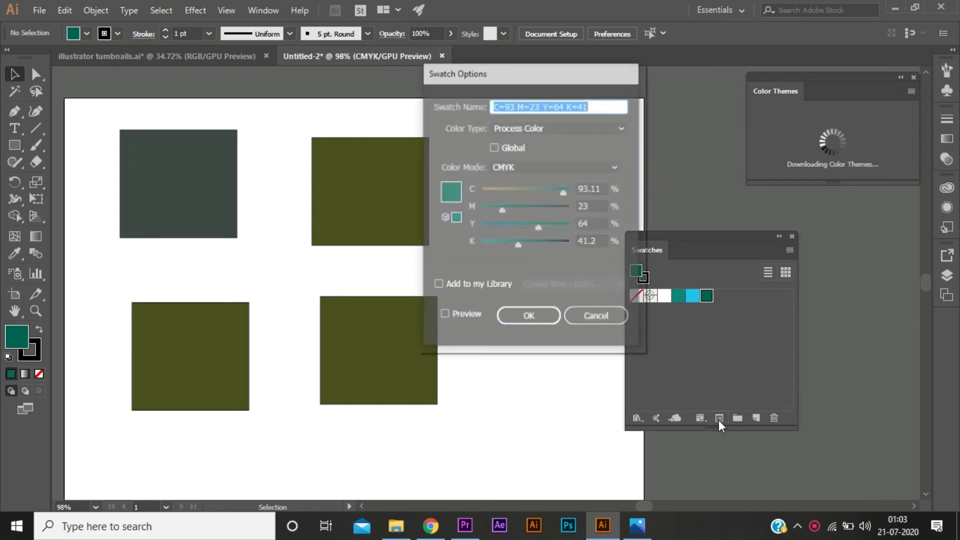
drag(569, 73, 461, 91)
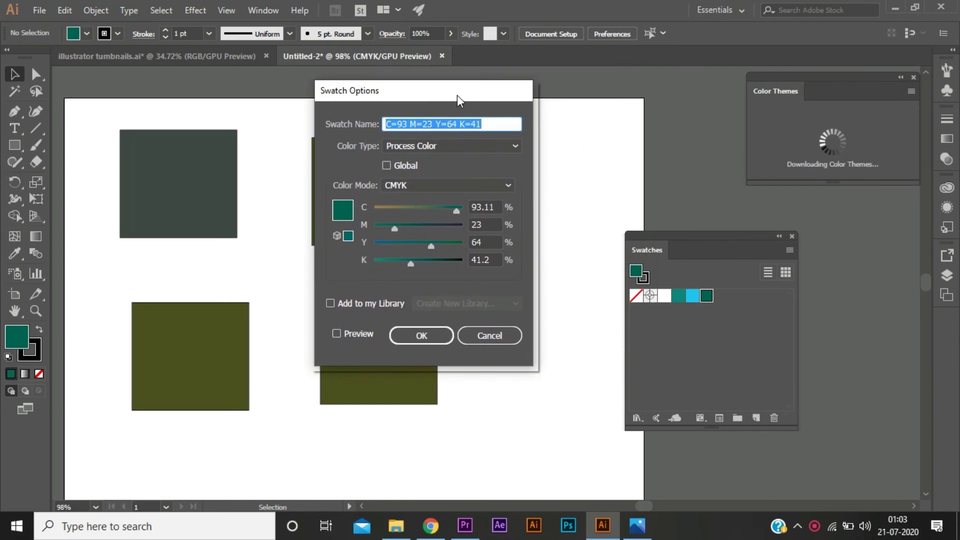
click(497, 338)
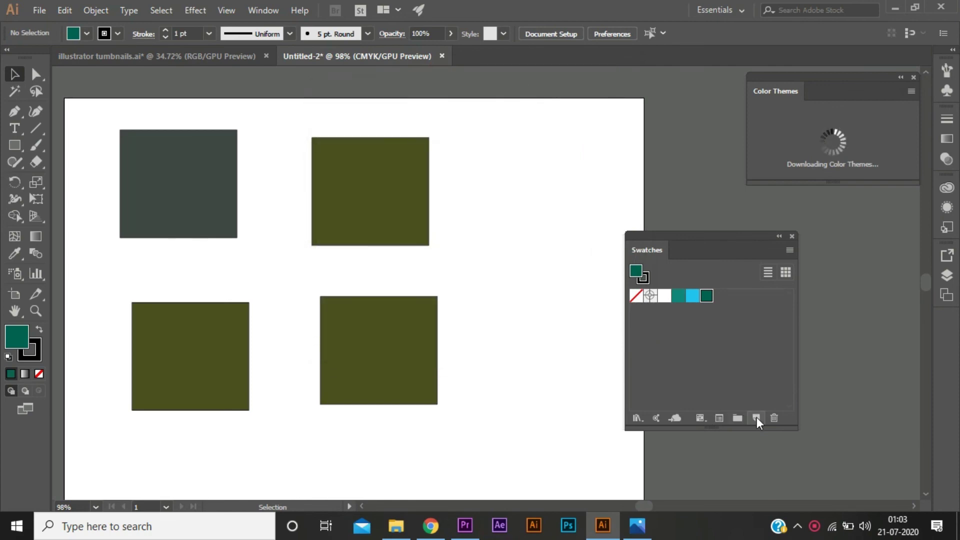
click(757, 417)
click(546, 365)
Step: Cancel a New Color Group dialog and move the floating Swatches panel further right
click(738, 418)
click(548, 281)
drag(750, 235, 811, 230)
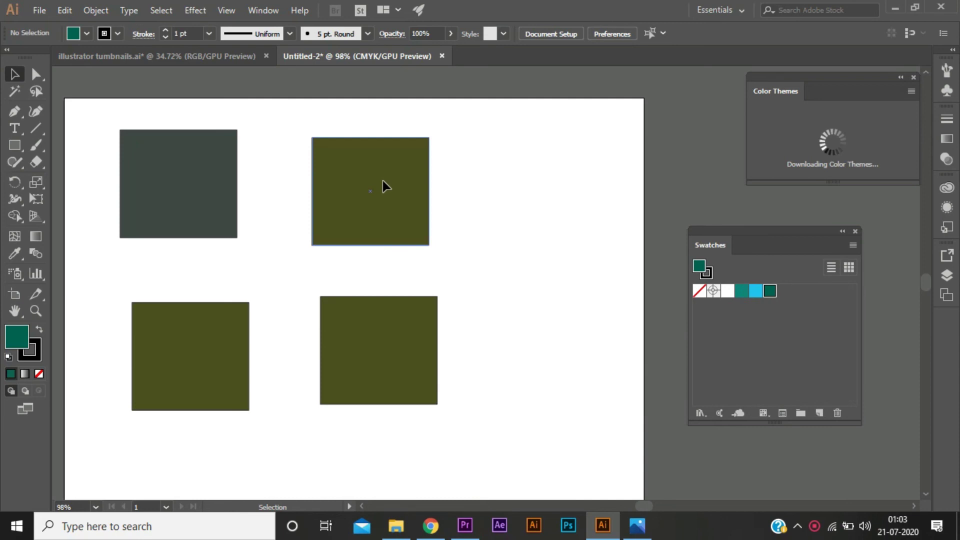
scroll(301, 311, down, 1)
Step: Pan the artboard with the four squares further right in the window
scroll(310, 330, up, 1)
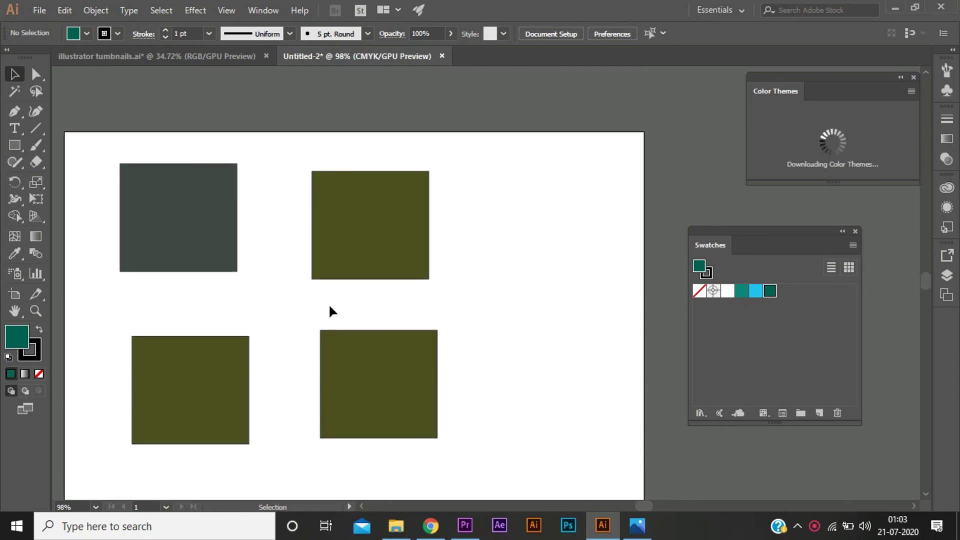
mouse_move(251, 273)
mouse_down()
mouse_move(420, 245)
mouse_move(333, 250)
mouse_up()
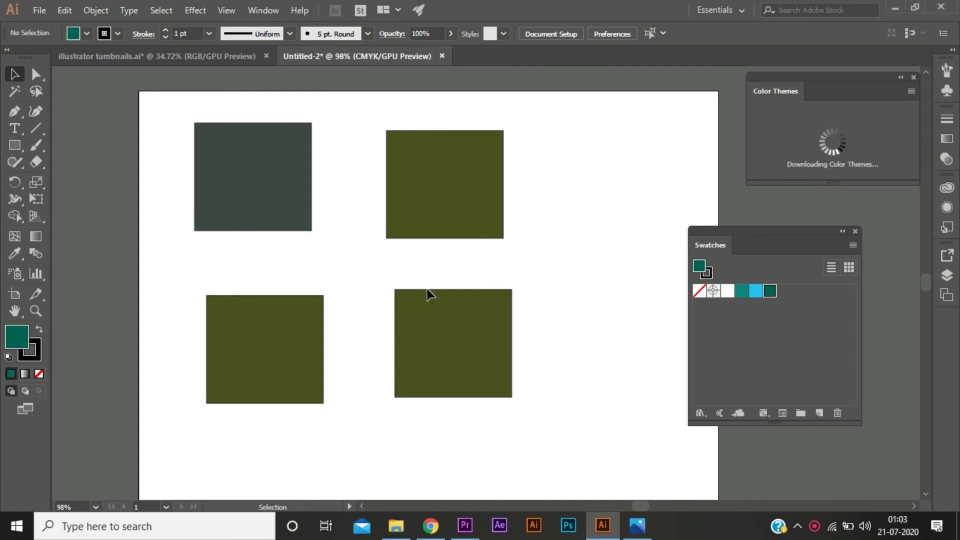